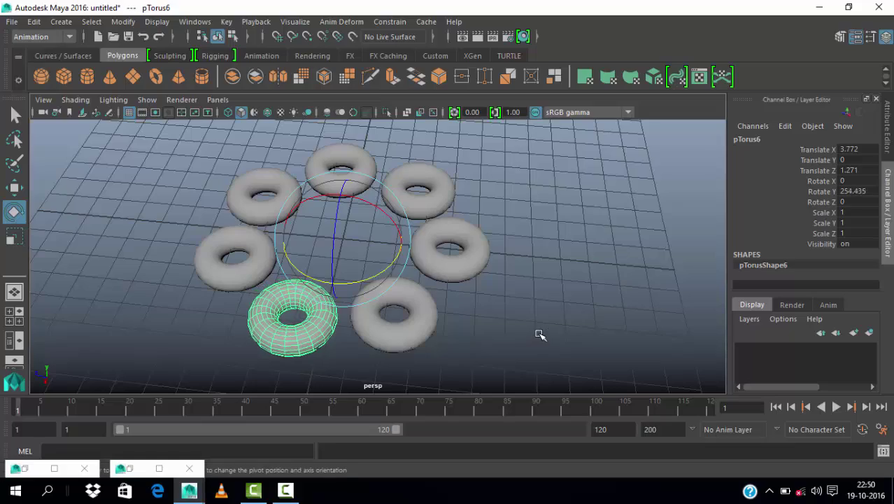
Step: Clear the torus selection, tumble the view, and create a polygon sphere at the origin
left_click(525, 318)
mouse_move(513, 301)
left_mouse_down("alt")
mouse_move(539, 282)
mouse_move(435, 285)
mouse_move(475, 293)
left_mouse_up("alt")
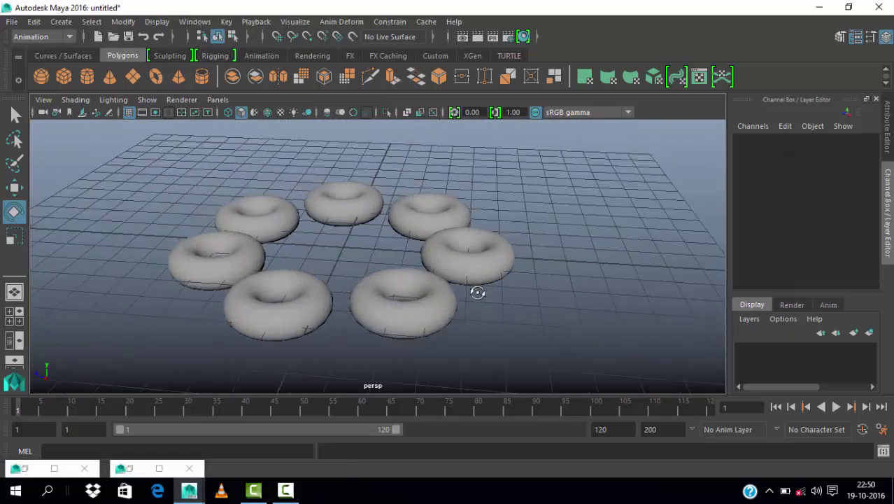
left_click_drag(181, 185, 564, 306)
left_click(624, 323)
mouse_move(625, 323)
left_mouse_down("alt")
mouse_move(429, 300)
mouse_move(349, 233)
left_mouse_up("alt")
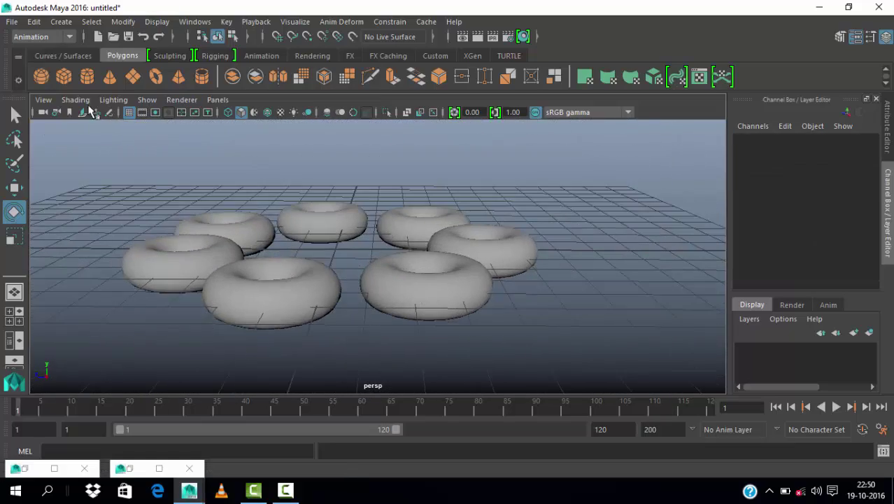
left_click(40, 76)
mouse_move(410, 231)
left_mouse_down("alt")
mouse_move(278, 257)
mouse_move(349, 275)
mouse_move(378, 273)
left_mouse_up("alt")
scroll(811, 238, "down", 2)
Step: Enlarge the sphere's radius to 2.15 and move it up above the tori
left_click(816, 243)
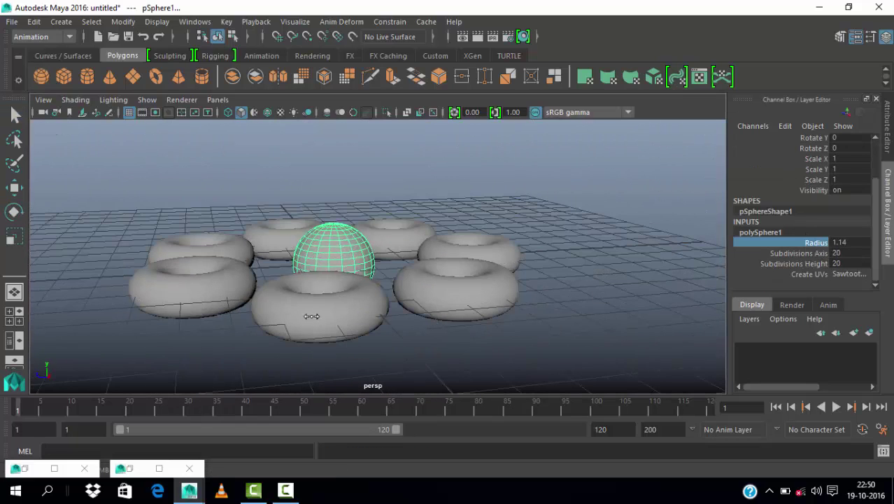
middle_click_drag(311, 316, 373, 328)
key("w")
mouse_move(333, 199)
left_mouse_down()
mouse_move(342, 140)
mouse_move(292, 238)
mouse_move(308, 224)
left_mouse_up()
Step: Freeze the sphere's transforms, then marquee-select the sphere and all tori
left_click(122, 21)
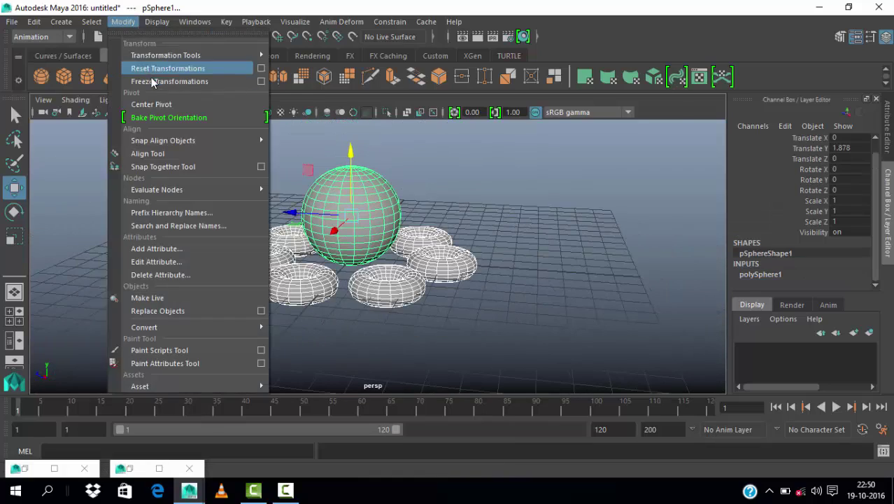
left_click(150, 80)
left_click(578, 224)
left_click_drag(578, 224, 425, 250, "alt")
scroll(420, 266, "up", 3)
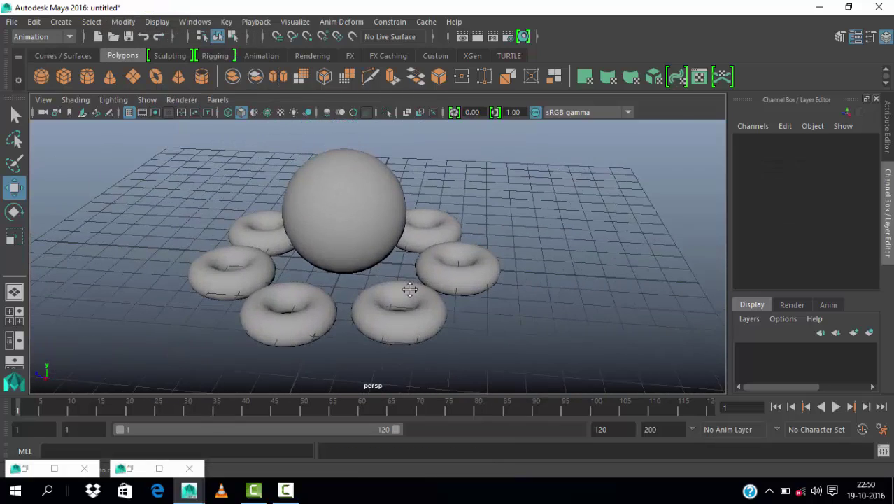
left_click_drag(176, 170, 529, 350)
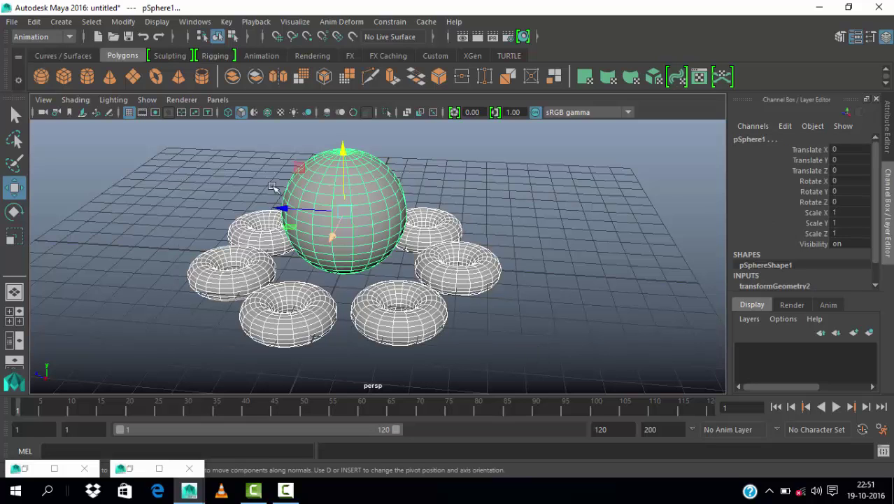
Step: Select the sphere and all seven tori together
left_click(226, 21)
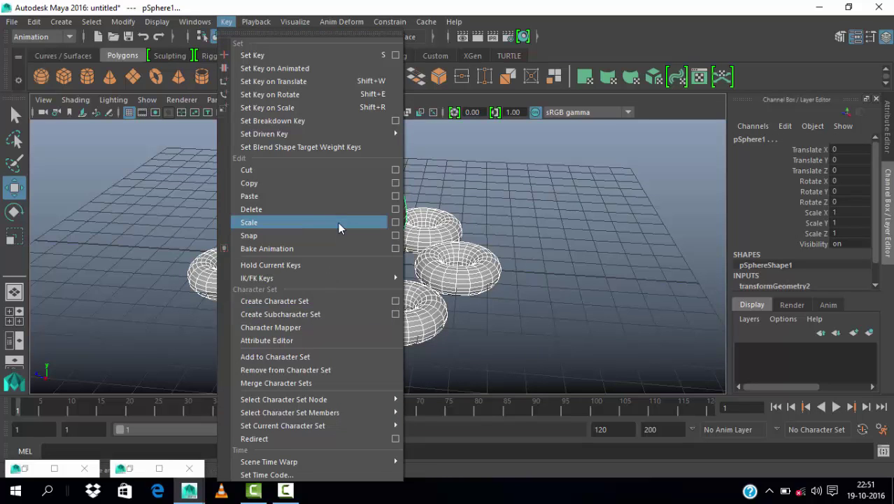
left_click(464, 286)
left_click(464, 276)
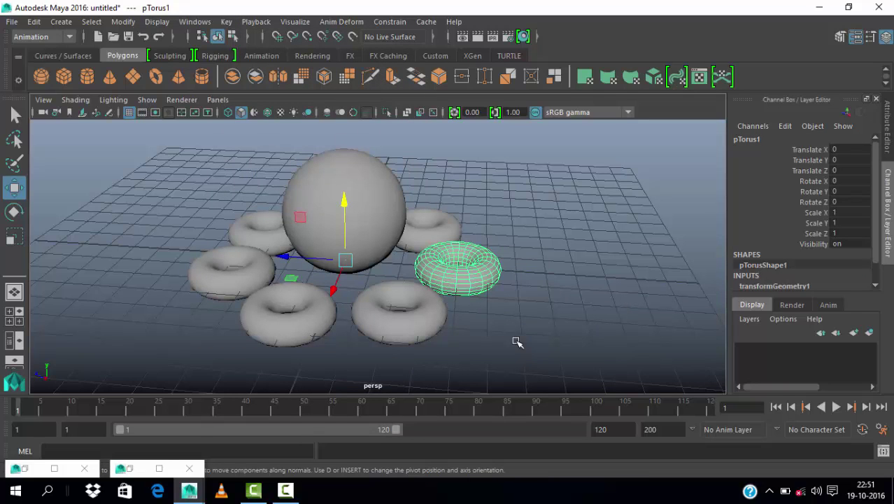
left_click_drag(160, 185, 455, 371)
Step: Create a character set named 'motion' from the selection with adjusted attribute options
left_click(226, 21)
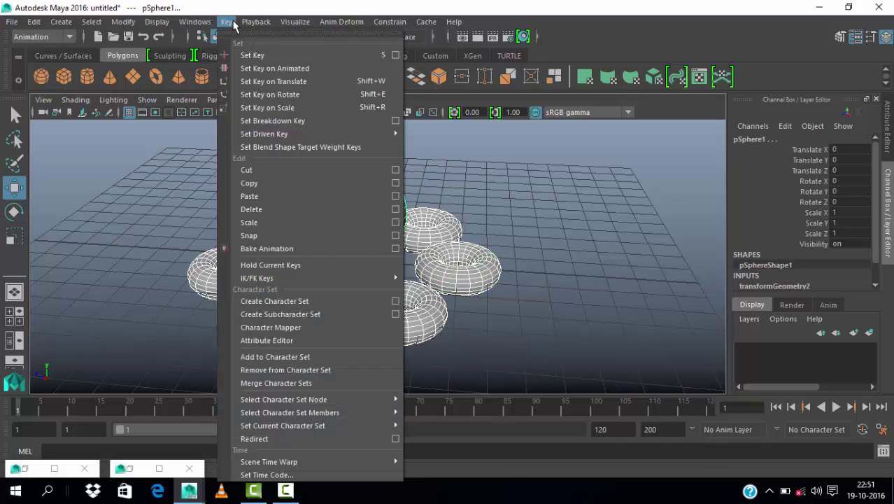
left_click(396, 302)
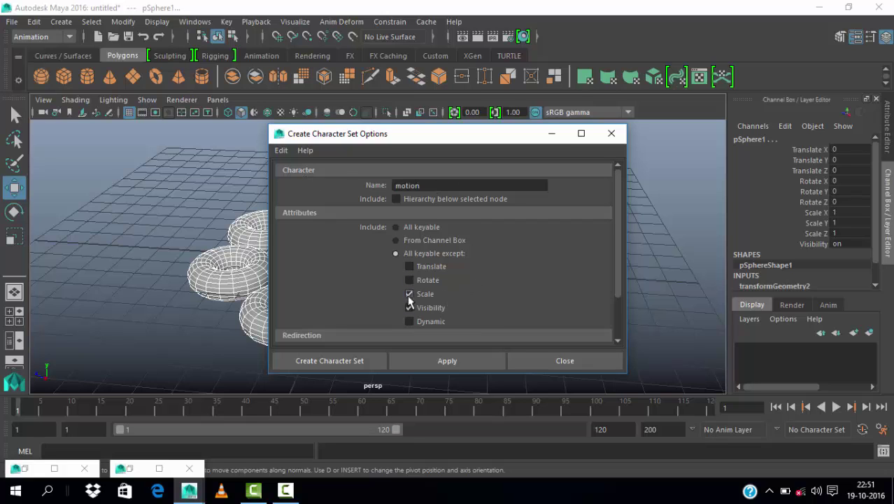
left_click(452, 362)
left_click(612, 133)
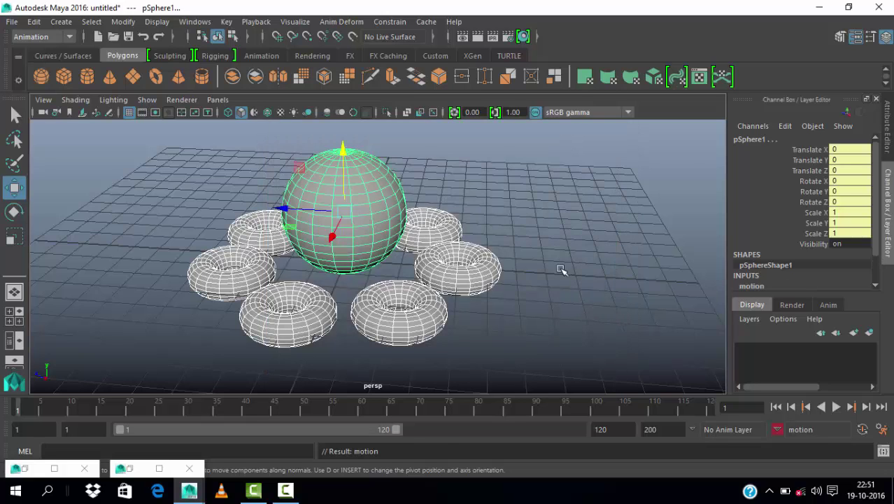
left_click(564, 265)
key("5")
Step: Select the sphere and each torus in turn to check their character set channels
left_click(379, 200)
left_click(459, 264)
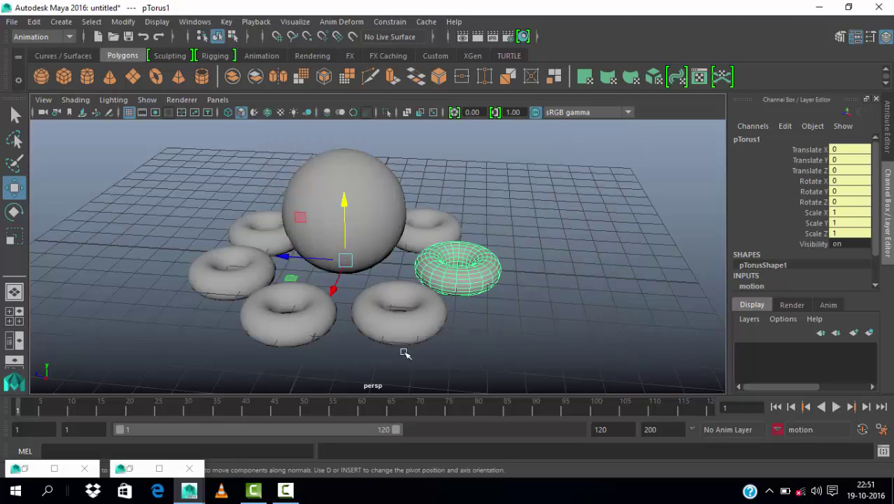
left_click(395, 334)
left_click(295, 328)
left_click(245, 270)
left_click(247, 231)
left_click(429, 235)
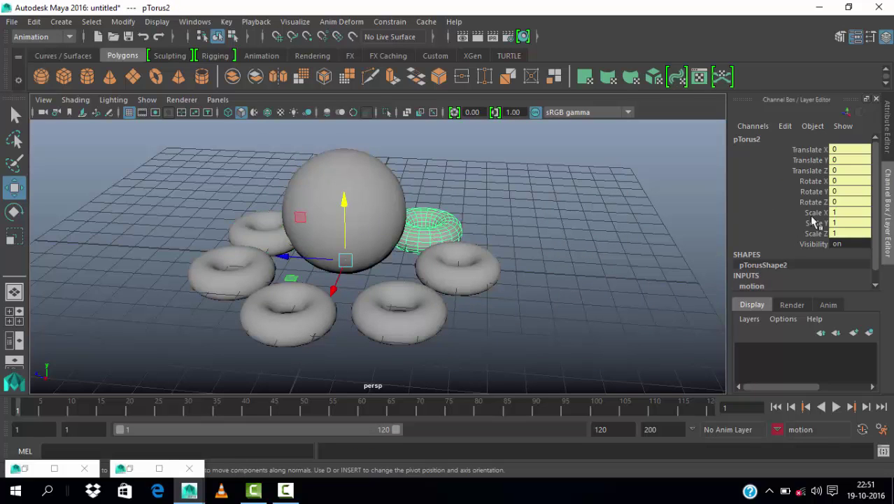
left_click(521, 172)
Step: Save the scene to the Desktop under the name 'motion charactor set.mb'
left_click(12, 21)
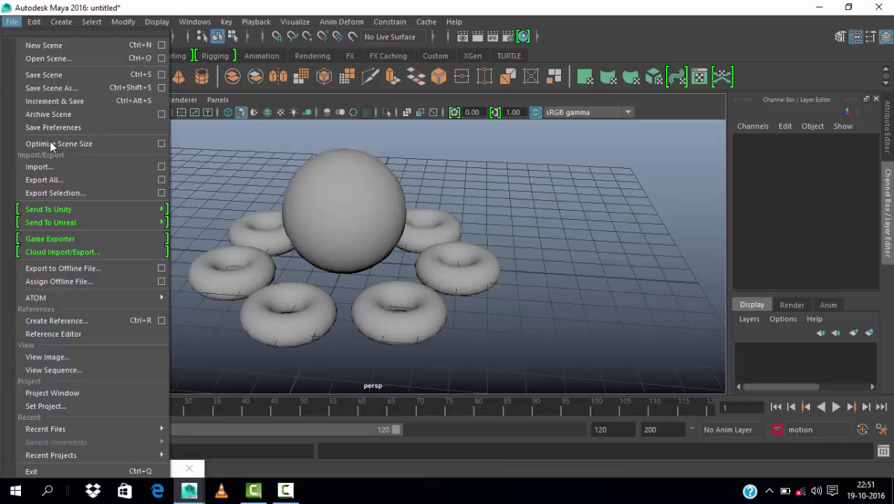
left_click(59, 76)
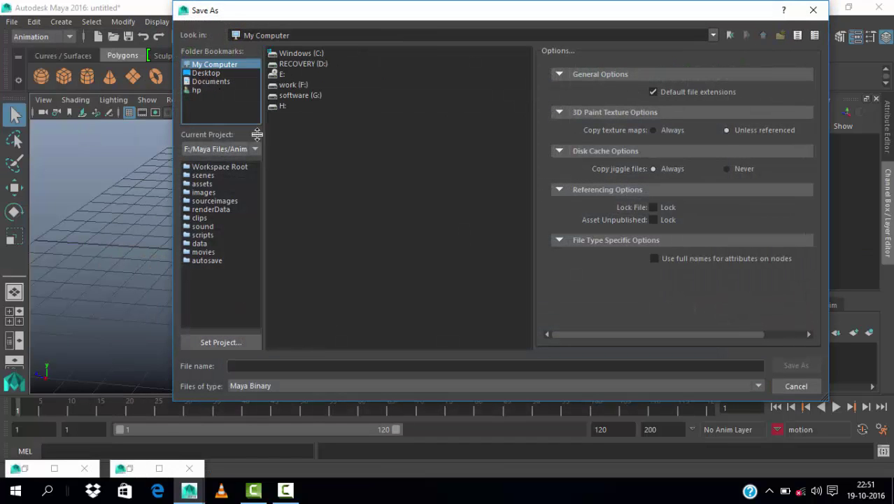
left_click(205, 72)
left_click(317, 366)
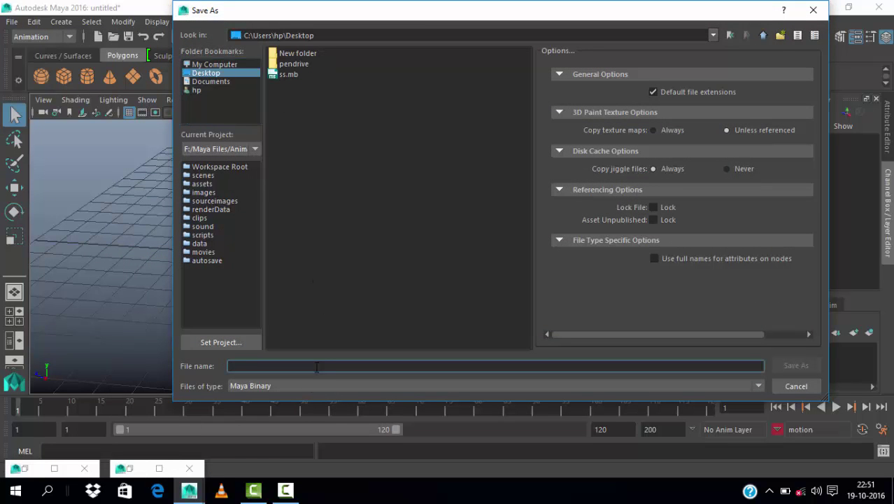
type("motion charactor set")
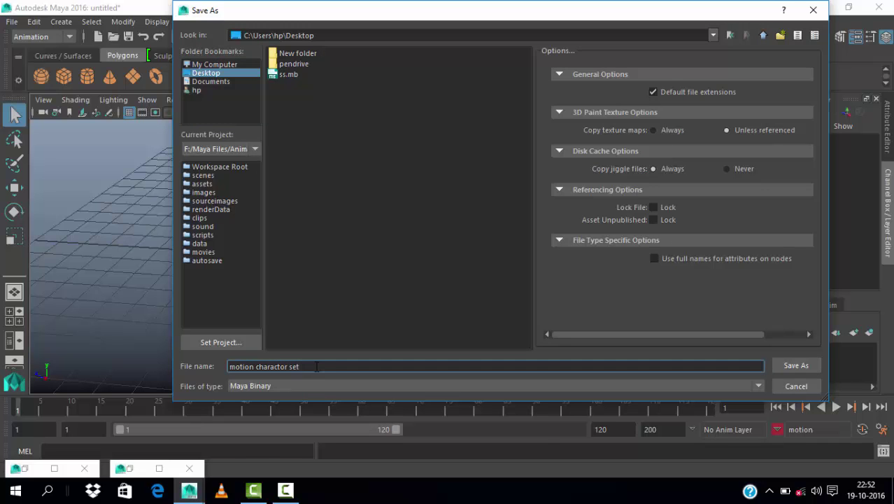
left_click(796, 365)
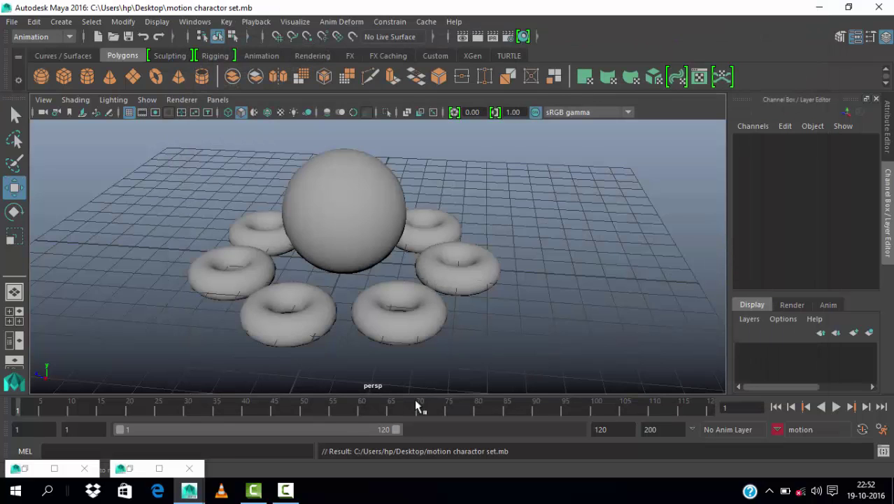
mouse_move(21, 414)
left_mouse_down()
mouse_move(329, 434)
mouse_move(695, 416)
mouse_move(136, 432)
mouse_move(17, 420)
left_mouse_up()
left_click_drag(306, 248, 419, 279, "alt")
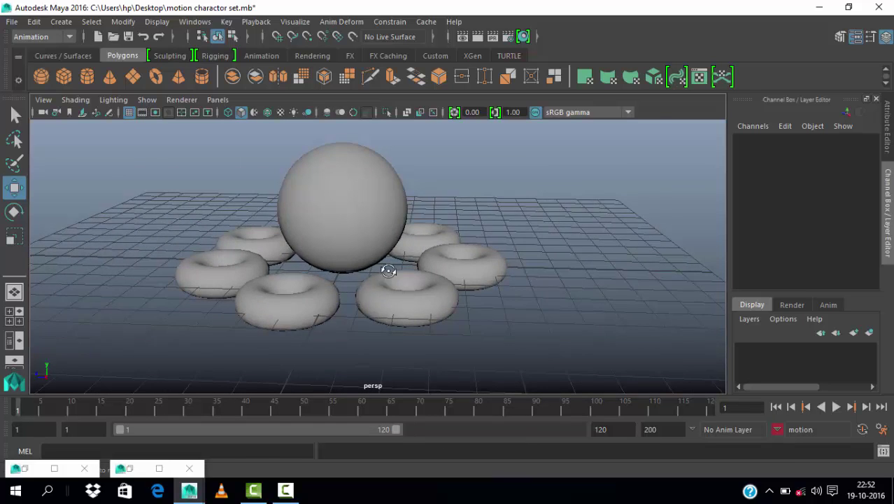
mouse_move(388, 271)
left_mouse_down("alt")
mouse_move(389, 260)
mouse_move(316, 295)
mouse_move(316, 316)
mouse_move(342, 287)
mouse_move(334, 300)
left_mouse_up("alt")
left_click(468, 265)
left_click(444, 203)
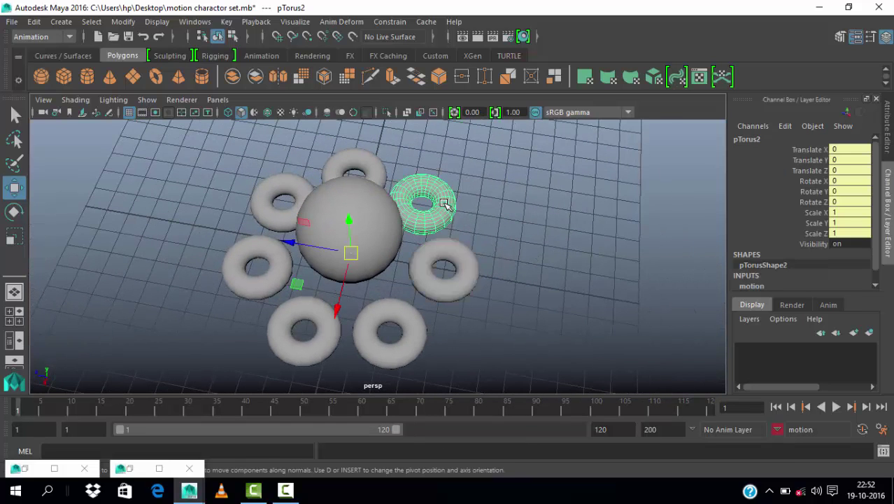
left_click(413, 323)
left_click(316, 305)
left_click(235, 274)
left_click(280, 199)
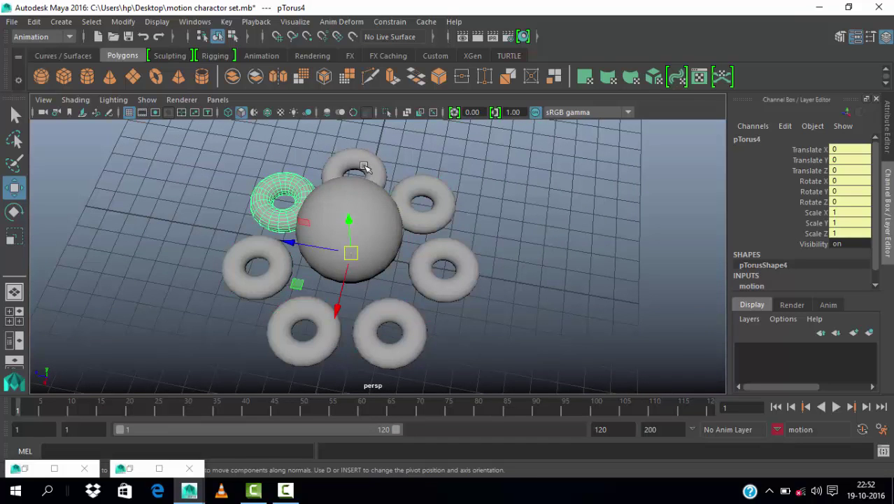
left_click(353, 165)
left_click(438, 188)
left_click(553, 220)
left_click_drag(552, 220, 279, 249, "alt")
Step: Move the sphere's pivot to its base and set a keyframe at frame 10
left_click(349, 249)
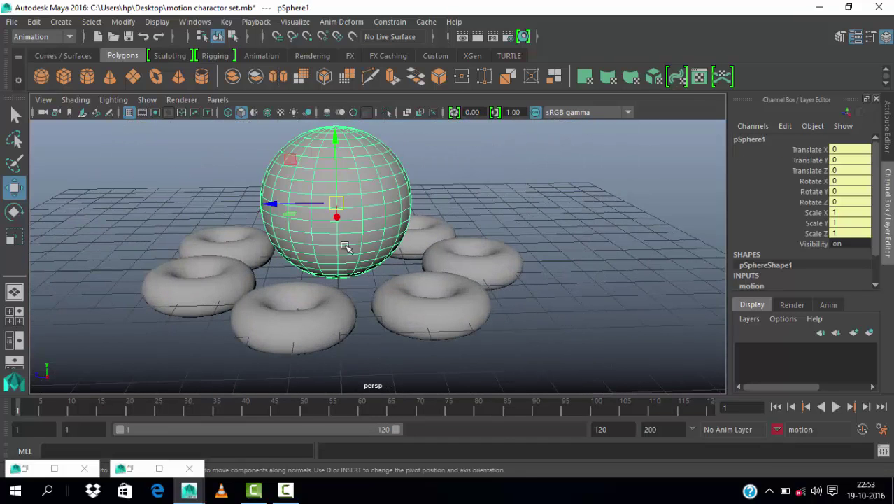
key("alt+v")
key("alt+v")
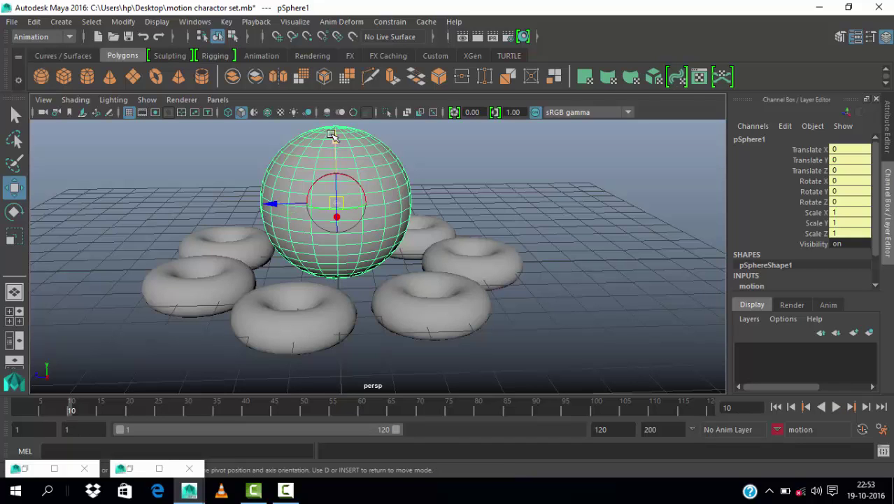
key("d")
left_click_drag(334, 140, 336, 214)
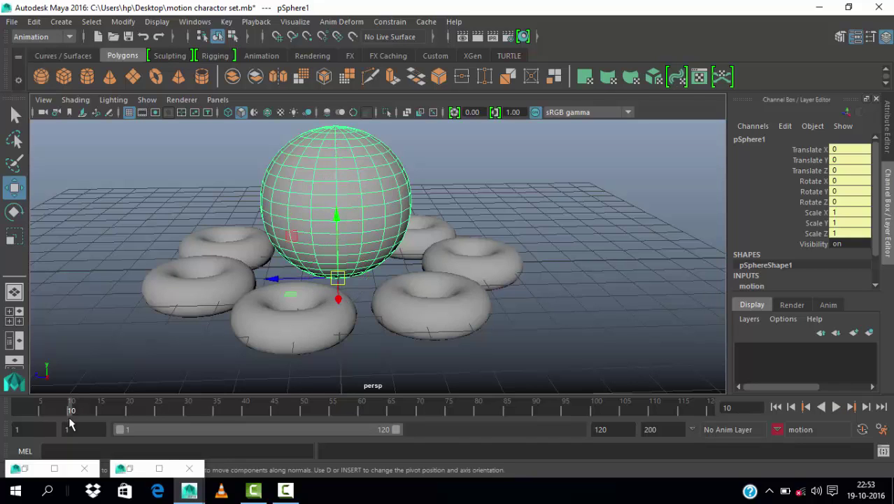
key("s")
key("alt+v")
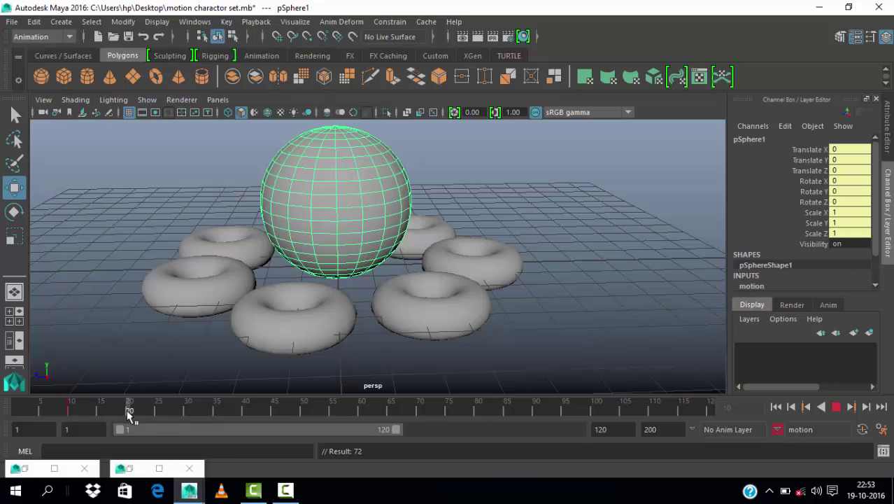
left_click(127, 409)
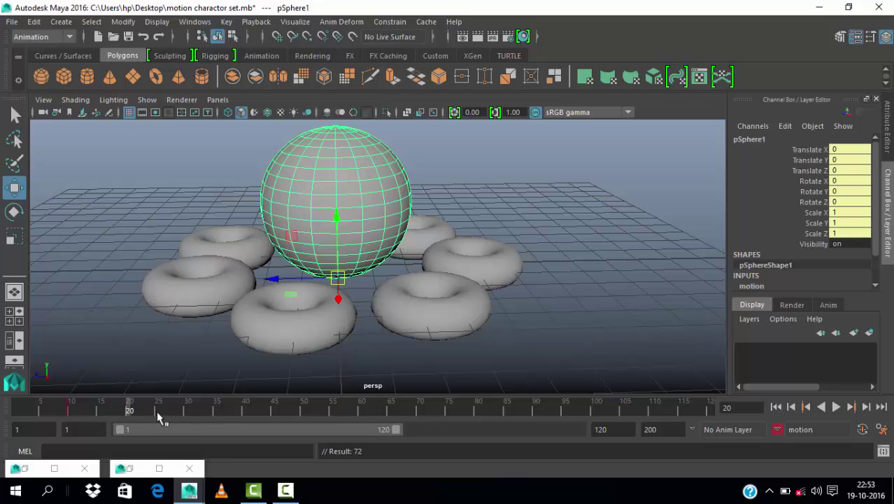
Step: Select the sphere and set its Scale X, Y and Z to 0
left_click(193, 291)
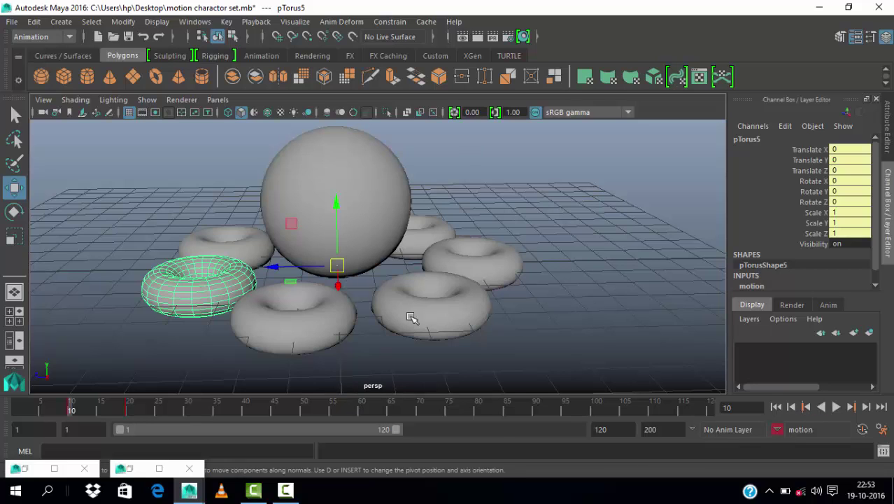
left_click(563, 338)
left_click(370, 194)
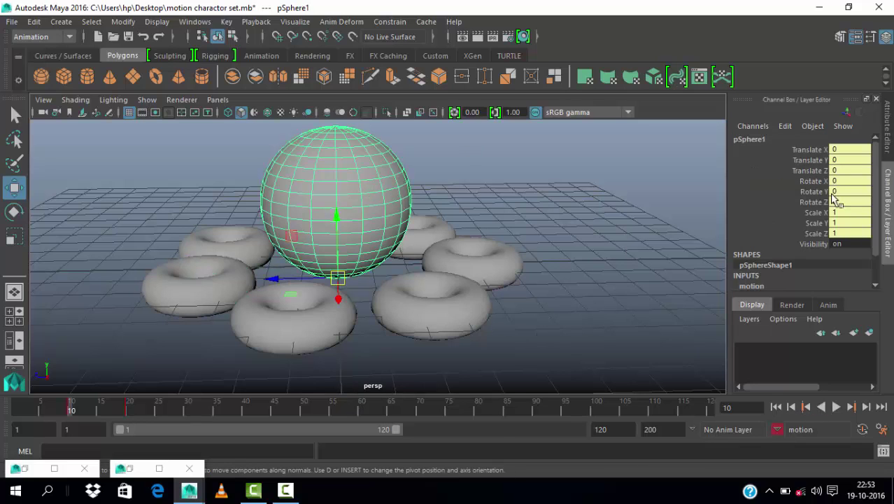
left_click_drag(839, 212, 839, 233)
type("0")
key("Return")
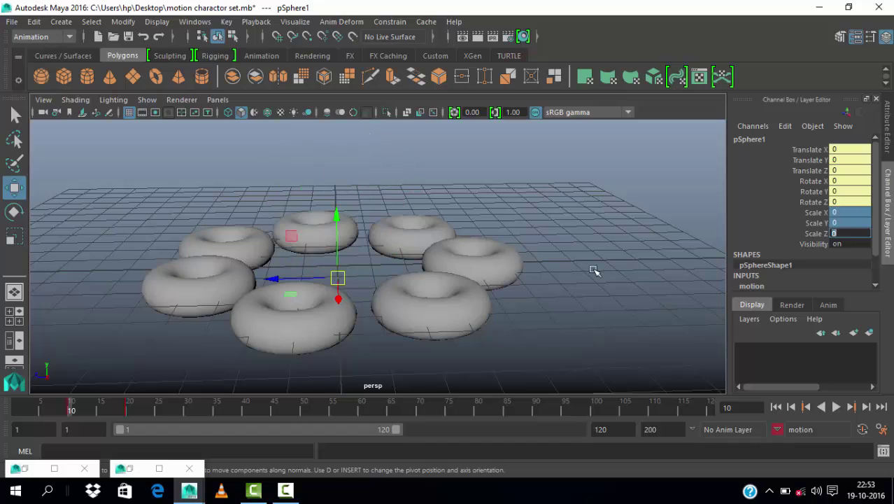
left_click(594, 269)
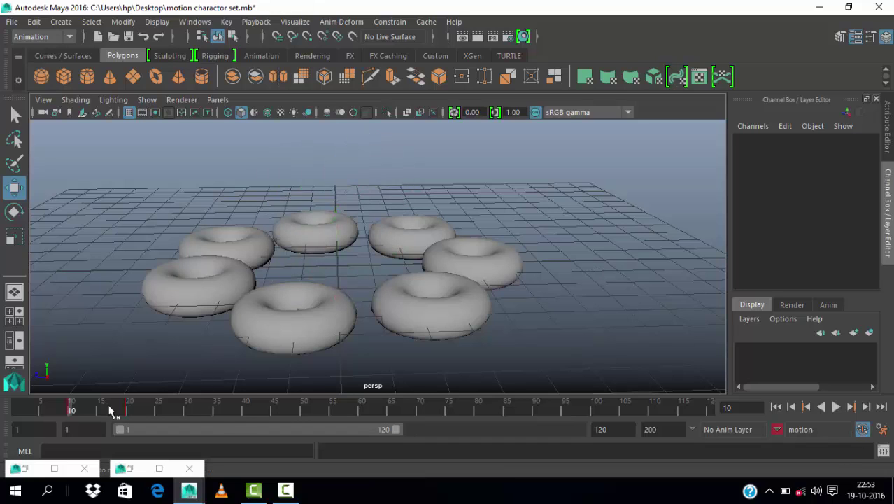
Step: Play to frame 20, then at frame 10 set the sphere's three scale channels to 0
key("alt+v")
key("alt+v")
left_click(325, 205)
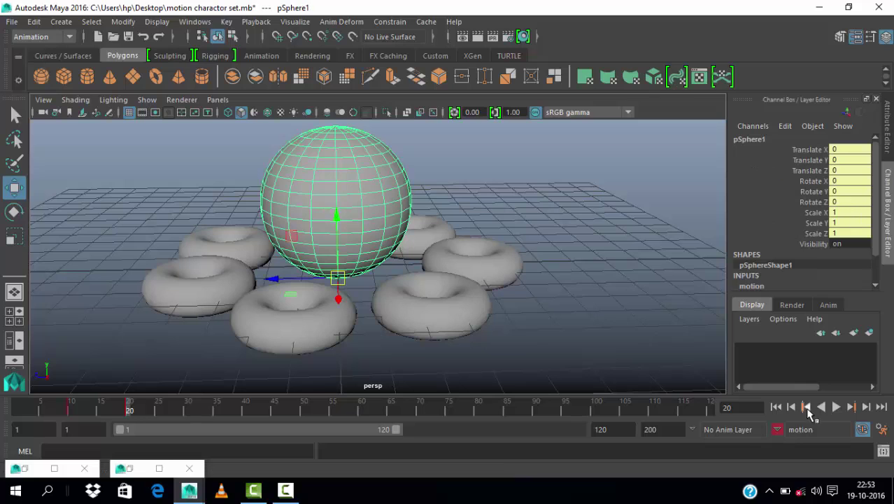
left_click(806, 406)
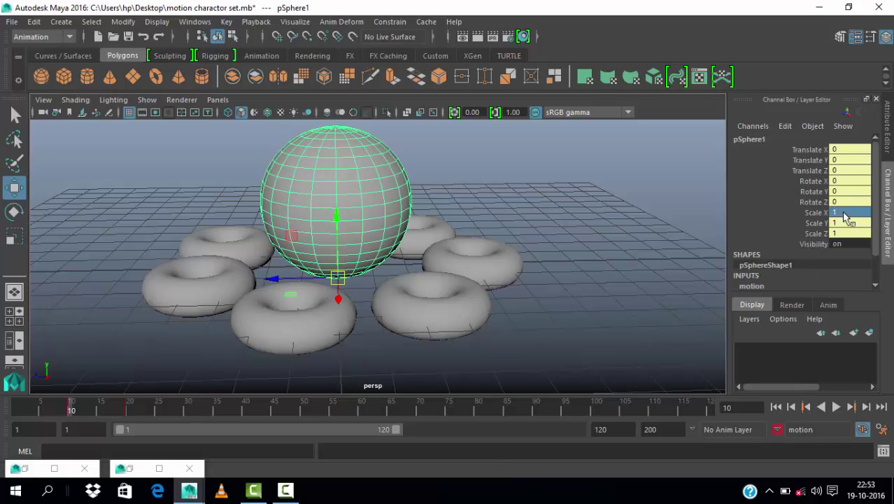
left_click_drag(848, 212, 843, 233)
type("0")
key("Return")
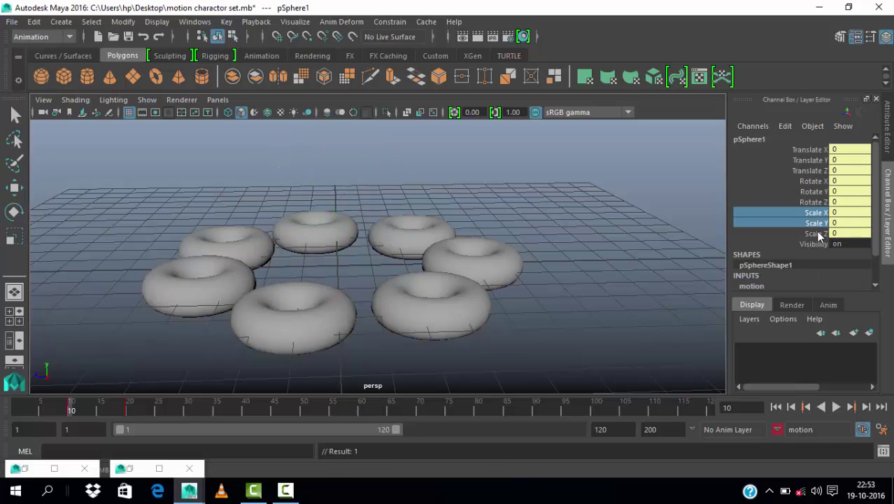
Step: At frame 22, scale the sphere down slightly to 0.91
key("alt+v")
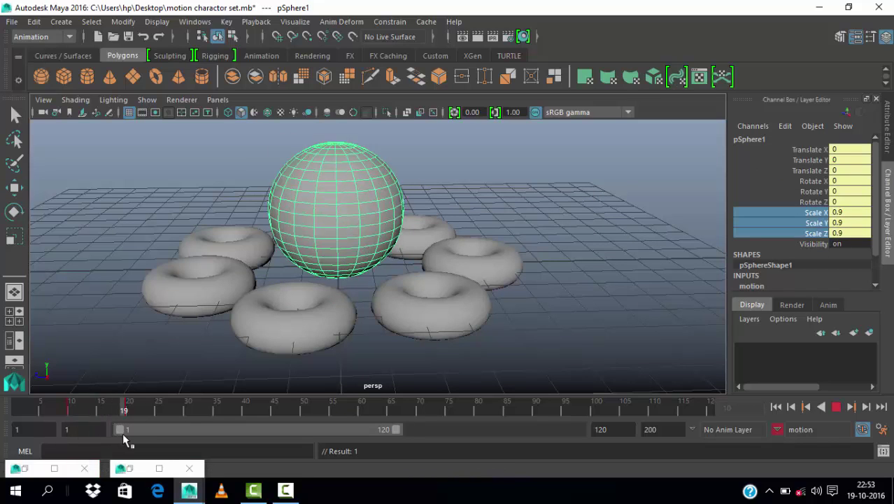
key("alt+v")
middle_click_drag(657, 218, 590, 239)
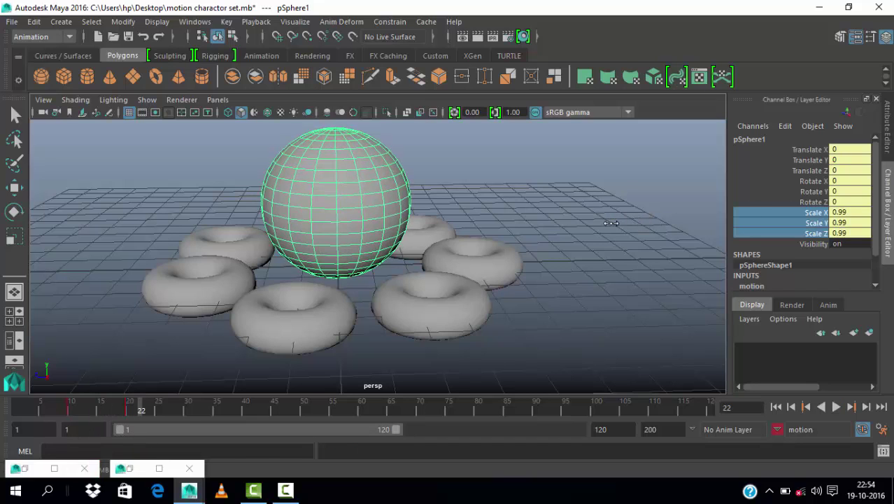
Step: Rewind to frame 1 and play the pop-up animation back to check it
left_click_drag(140, 418, 21, 417)
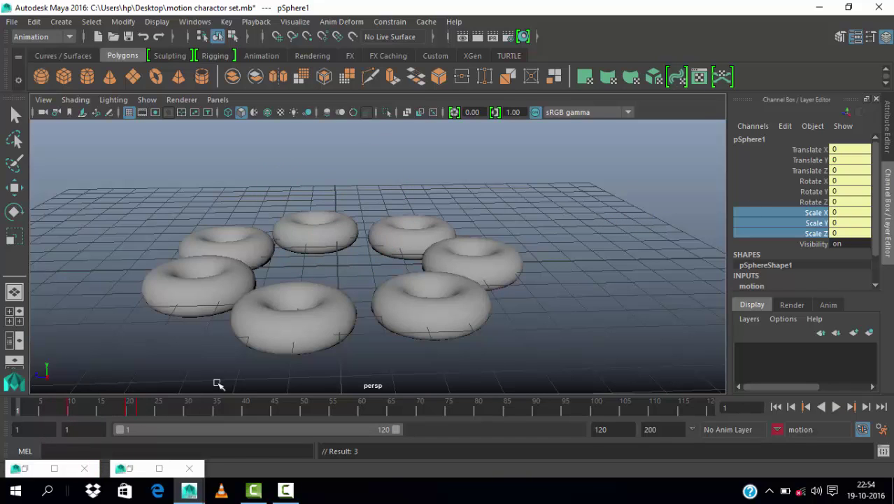
key("space")
key("space")
left_click(836, 406)
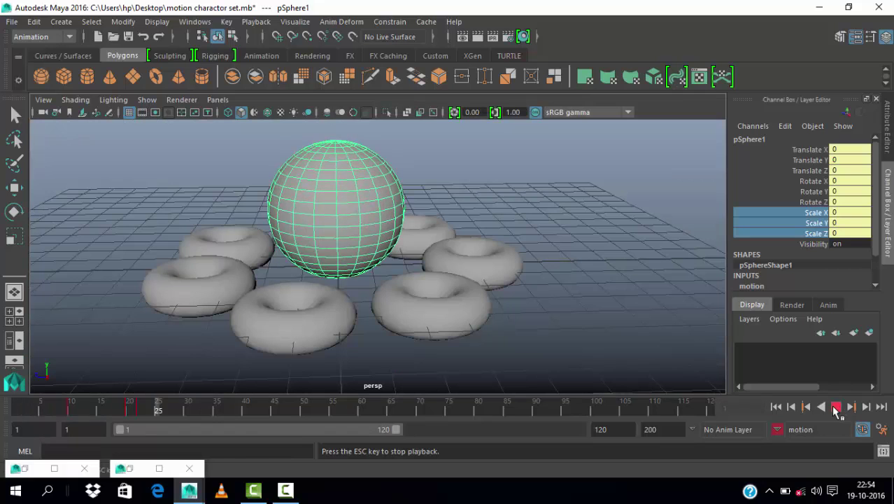
left_click(832, 408)
key("space")
key("space")
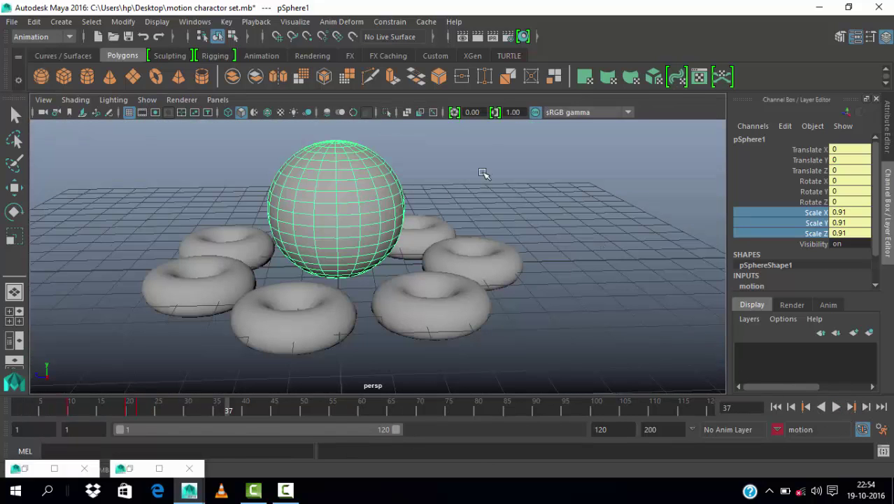
left_click(345, 171)
key("w")
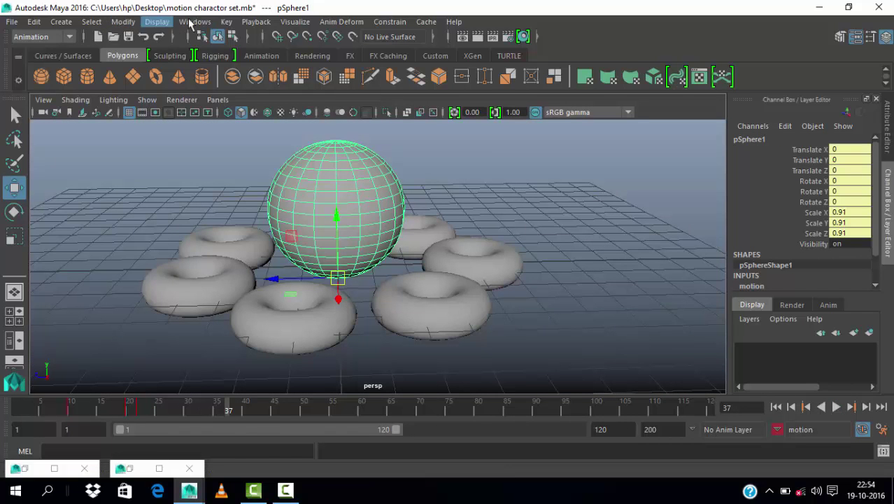
left_click(195, 22)
Step: Open the Graph Editor full screen and frame the sphere's Scale X, Y and Z curves
left_click(403, 67)
left_click(499, 5)
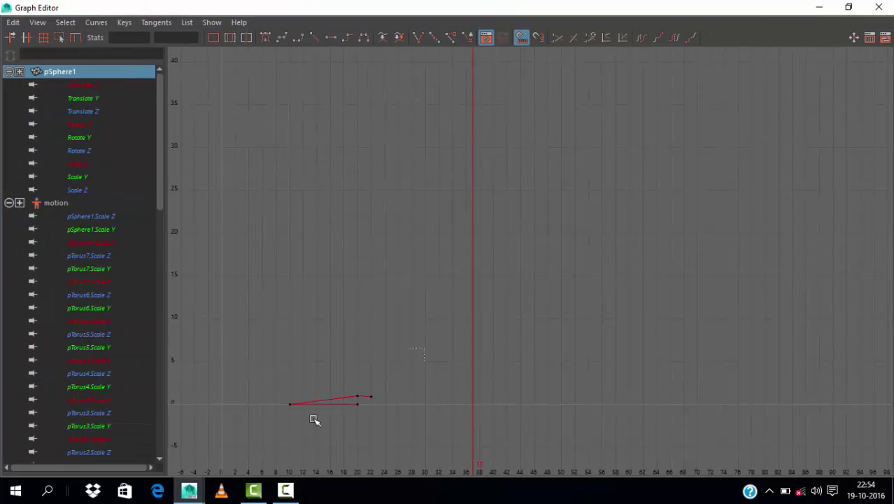
key("f")
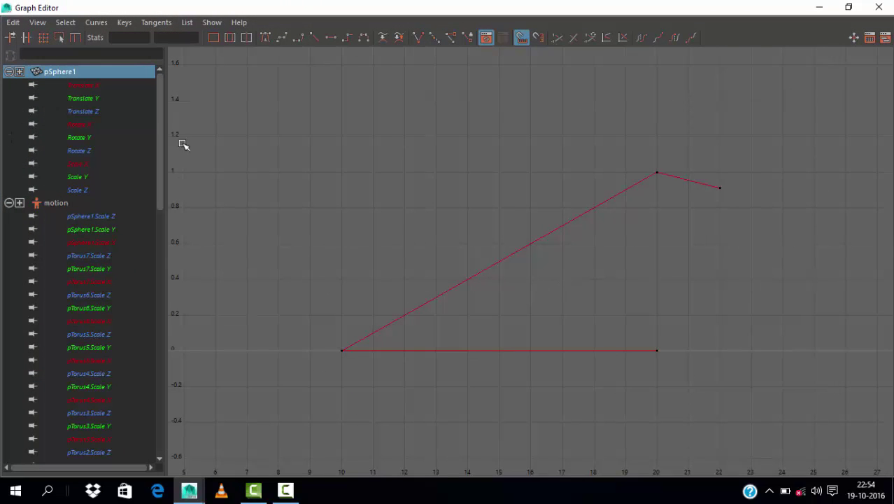
left_click_drag(159, 131, 155, 349)
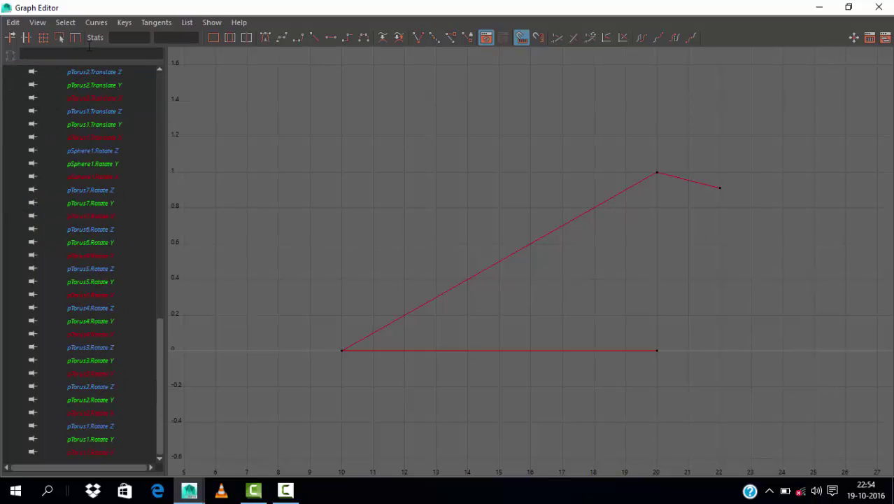
left_click_drag(165, 402, 171, 164)
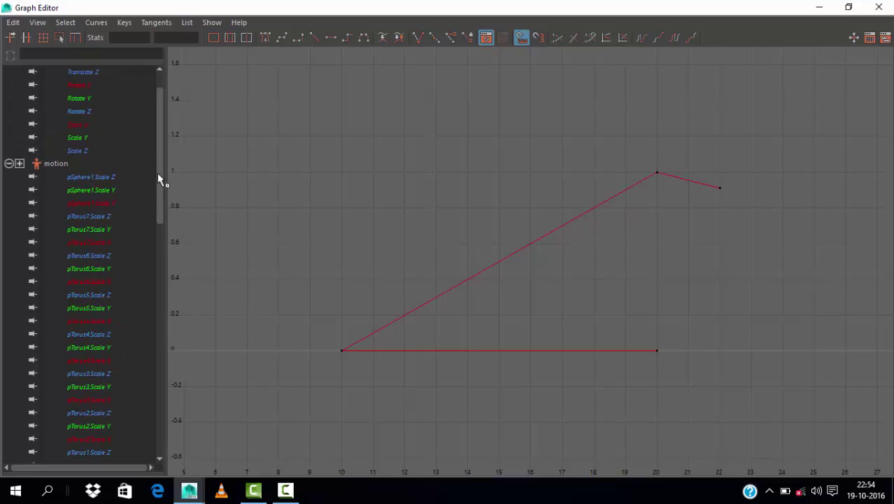
left_click_drag(157, 173, 120, 65)
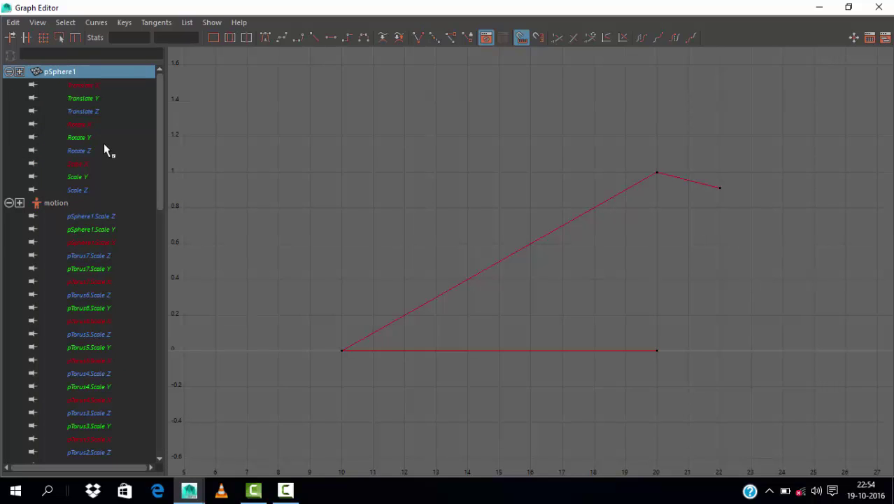
left_click_drag(76, 163, 78, 190)
key("f")
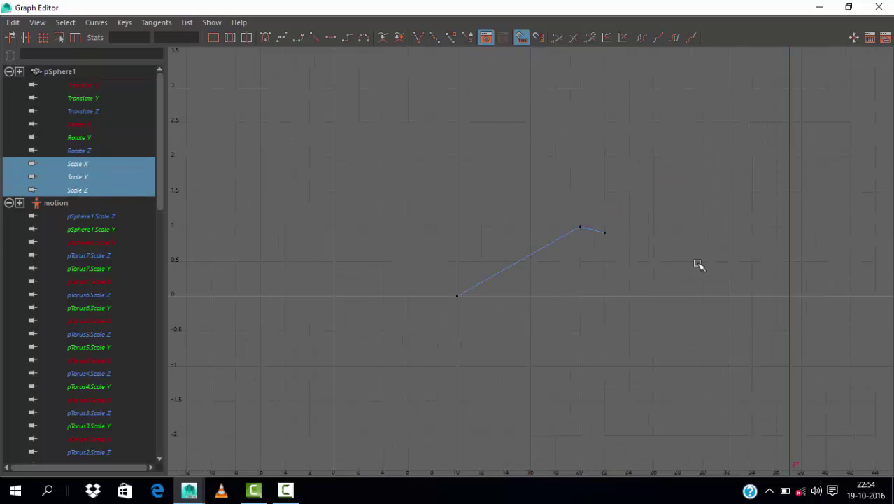
key("f")
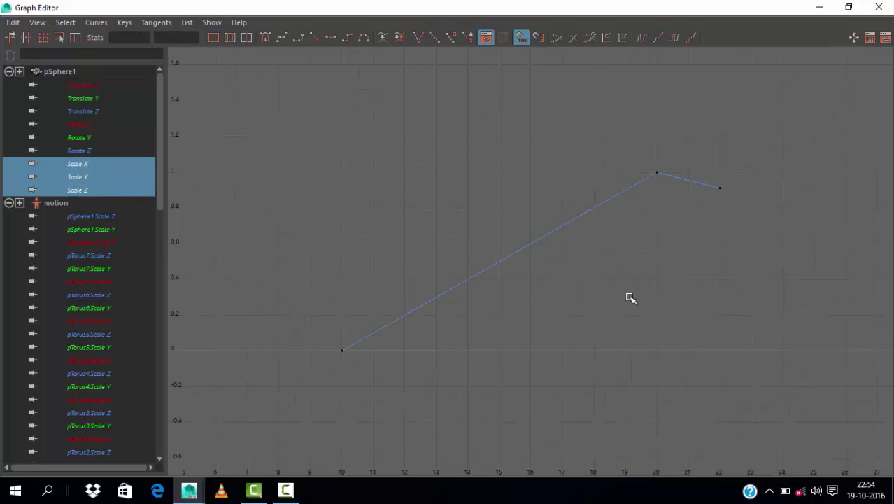
Step: Flatten the tangents on all scale keys and raise the frame-22 key to 0.989
left_click(628, 157)
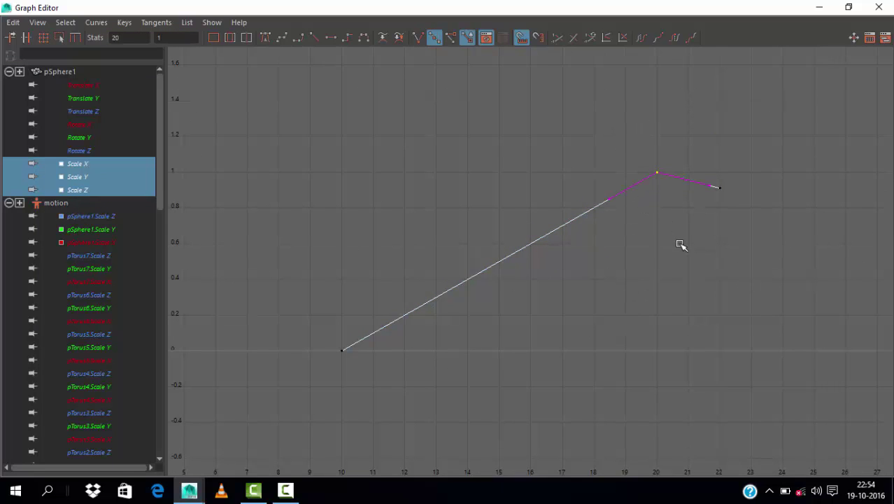
left_click(678, 243)
left_click_drag(273, 115, 837, 381)
left_click(310, 37)
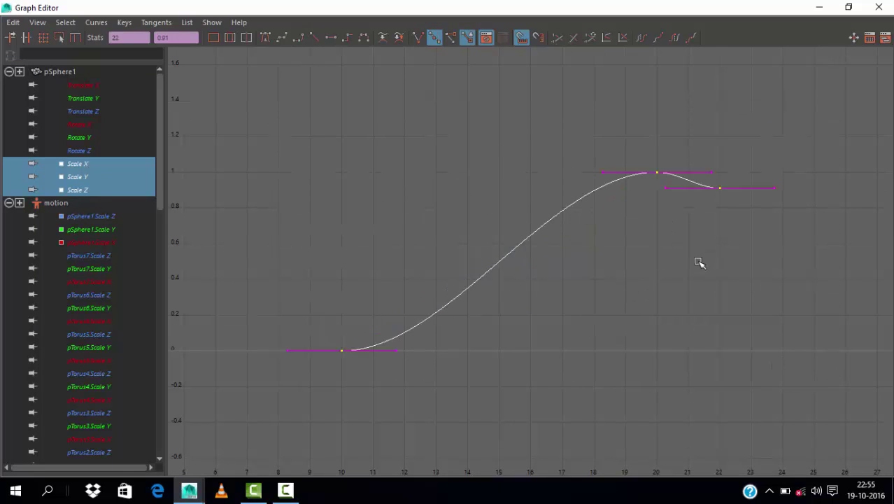
left_click(699, 261)
left_click_drag(698, 183, 660, 190)
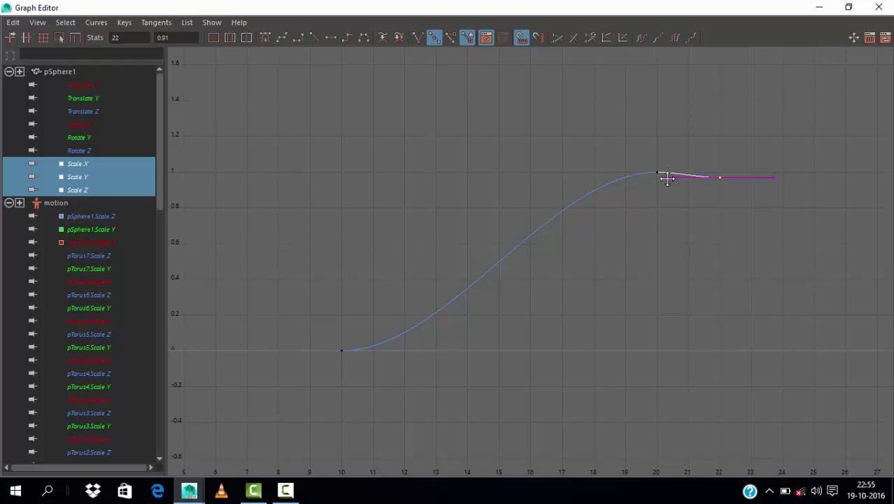
left_click(669, 262)
left_click_drag(760, 136, 470, 388)
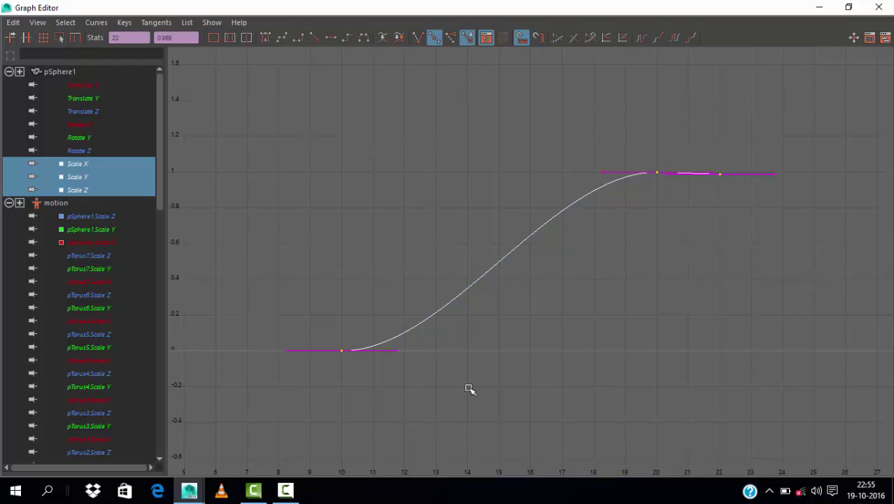
left_click(848, 103)
left_click_drag(847, 103, 280, 420)
Step: Show curve infinity and set the scale curve's Post Infinity to Oscillate
left_click(96, 22)
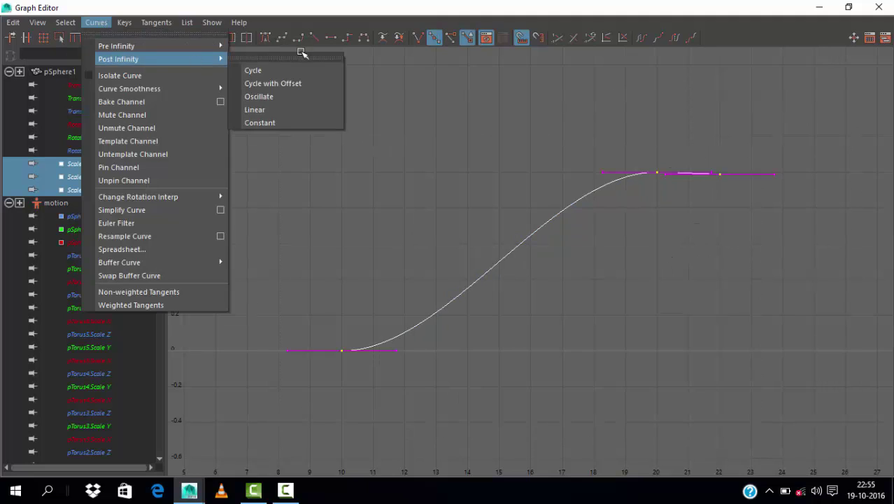
left_click(266, 70)
left_click(37, 22)
left_click(52, 186)
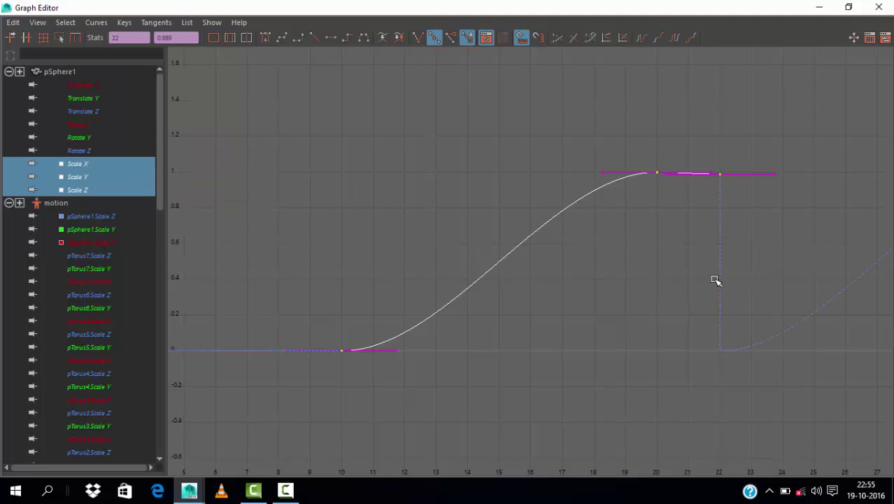
left_click(715, 279)
key("a")
left_click_drag(330, 145, 722, 334)
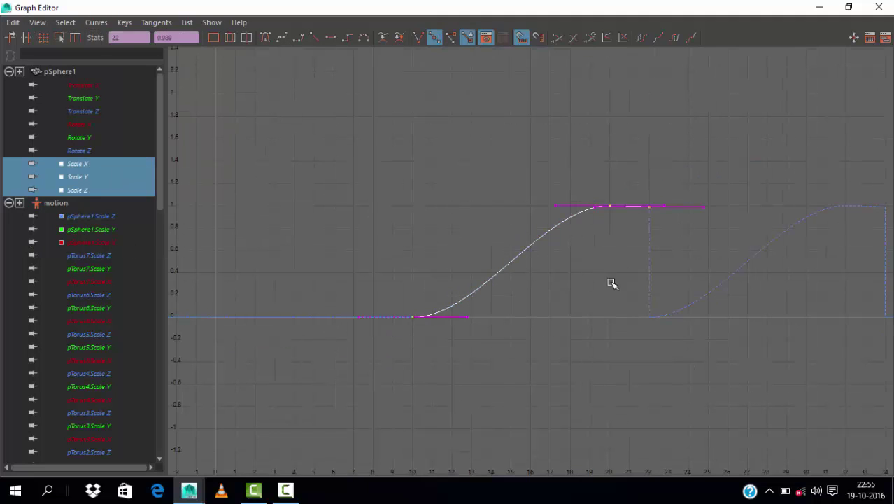
left_click(96, 21)
left_click(304, 96)
left_click(699, 329)
key("a")
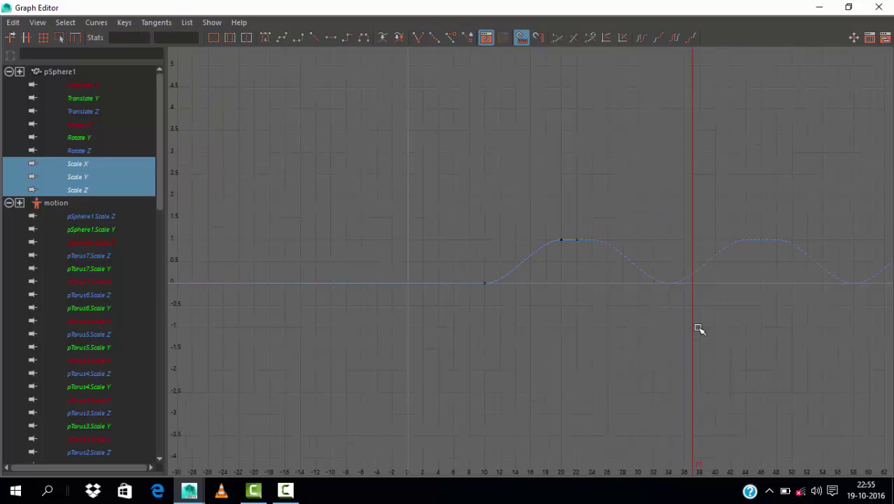
left_click(820, 7)
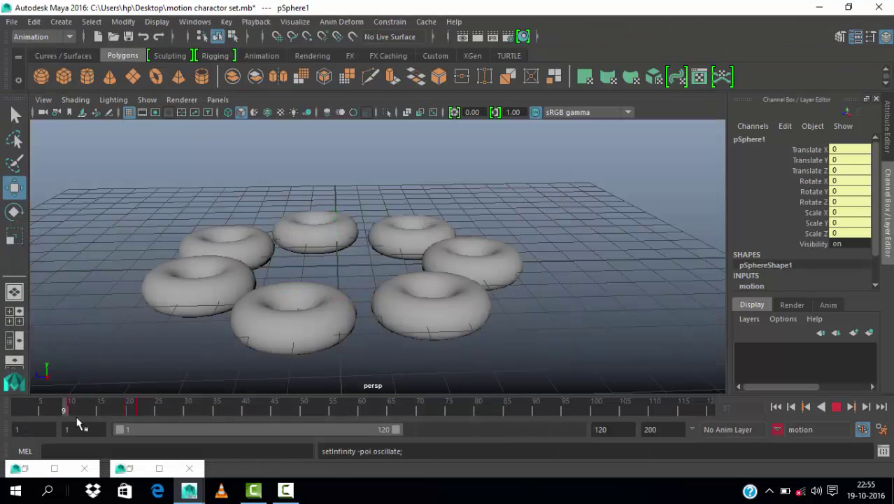
Step: Stop playback at frame 20, reselect pSphere1 and reopen its Graph Editor
left_click(593, 339)
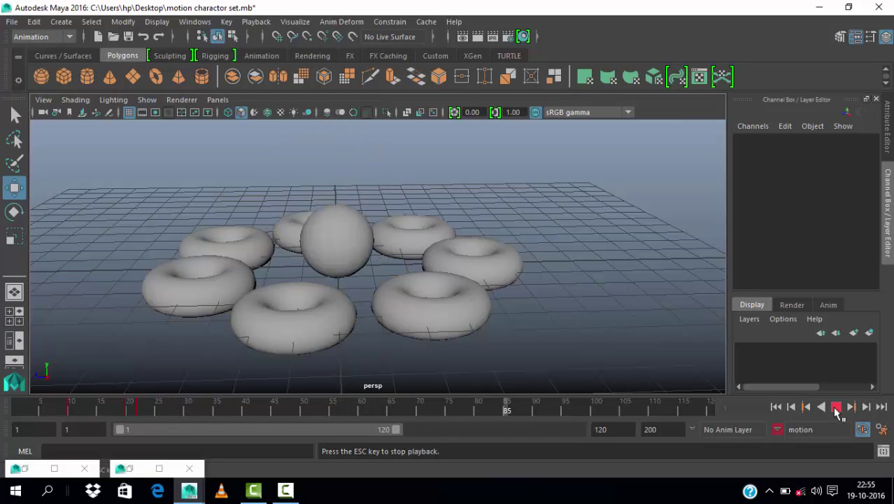
left_click(837, 407)
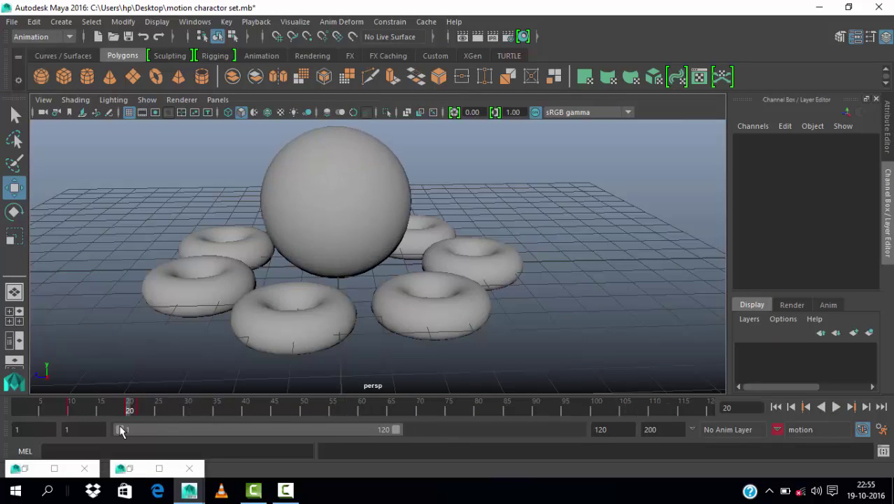
left_click(193, 21)
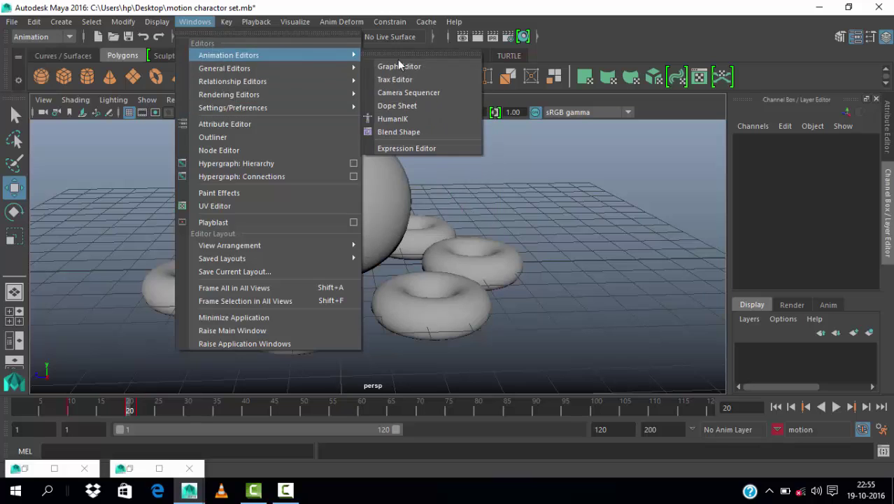
left_click(409, 66)
left_click(498, 5)
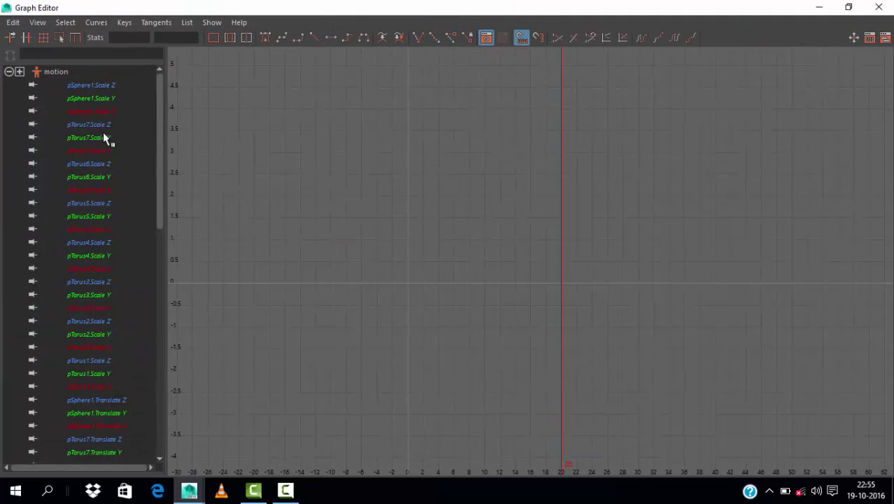
left_click(879, 7)
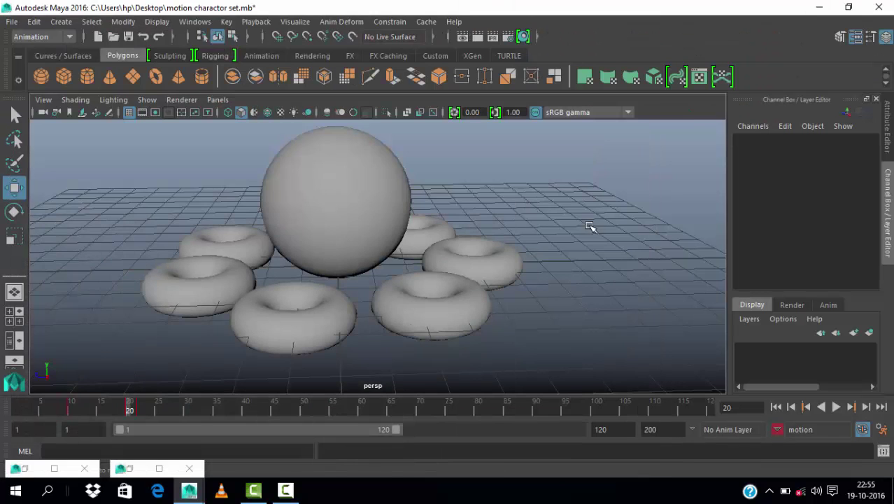
left_click(336, 203)
left_click(879, 7)
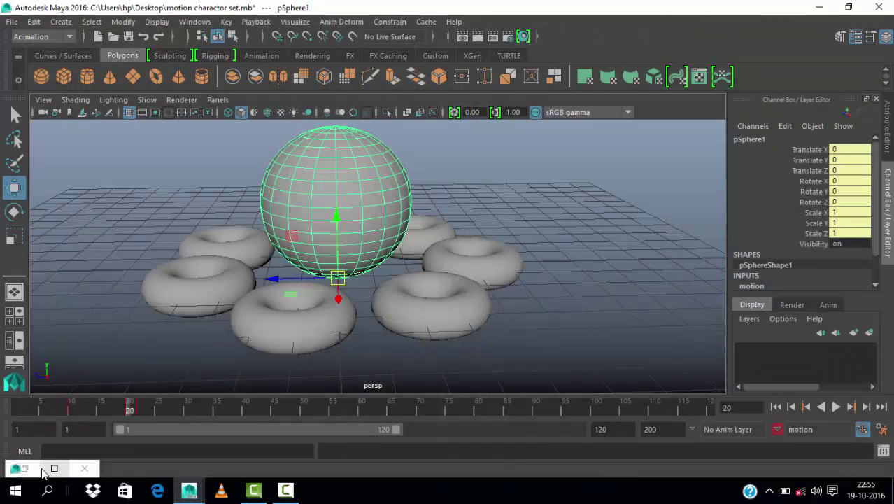
left_click(10, 103)
Step: Raise the sphere's frame-20 scale key to about 1.217 in the Graph Editor
left_click_drag(81, 161, 72, 189)
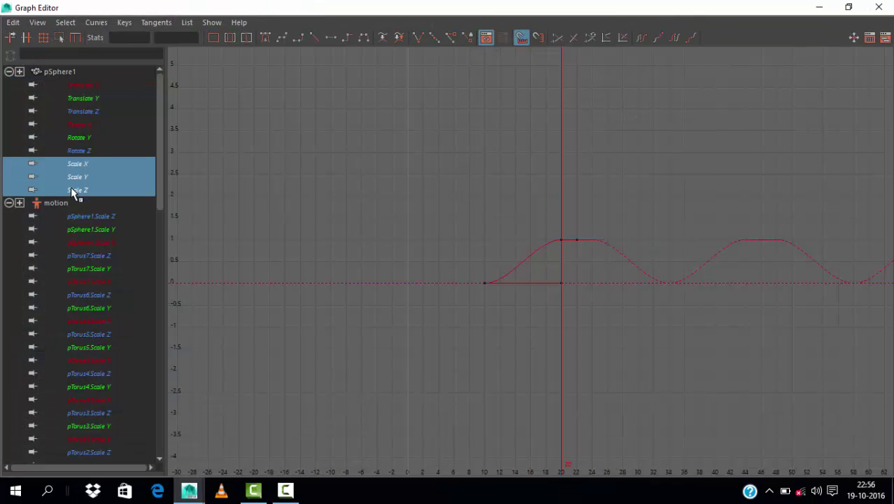
key("f")
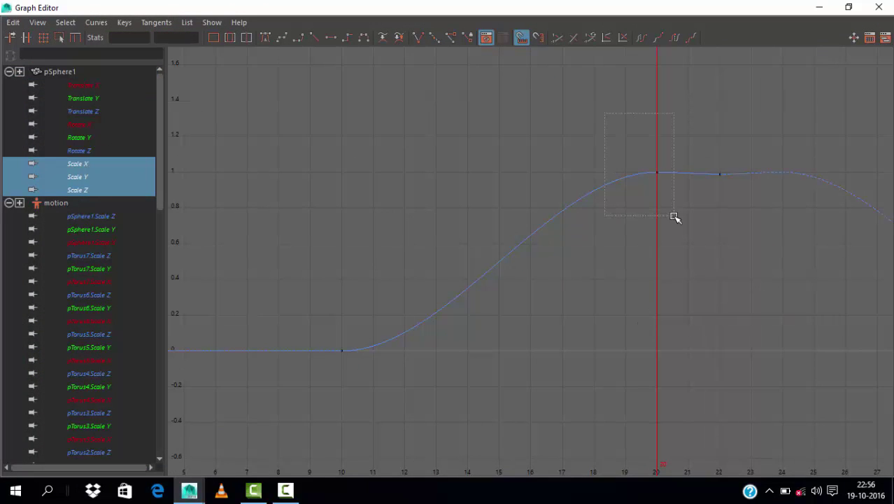
left_click_drag(606, 114, 674, 217)
middle_click_drag(645, 219, 644, 179)
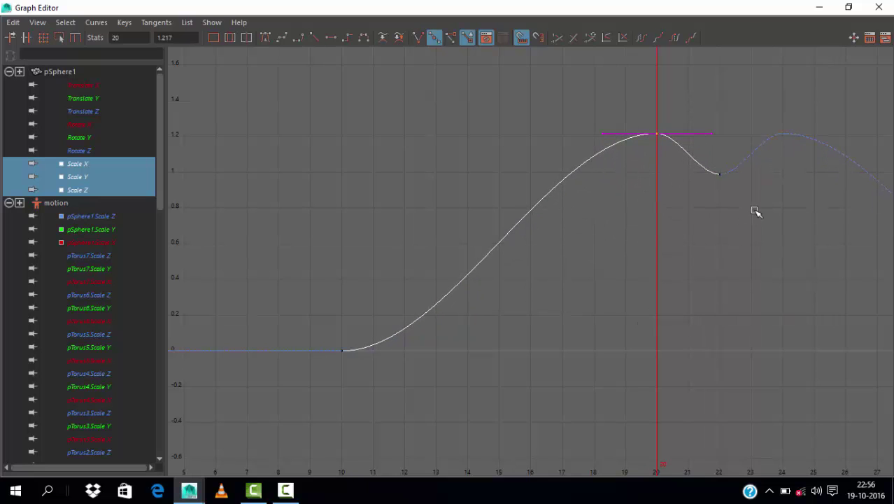
left_click(848, 7)
Step: Play back and scrub the early frames to review the overshooting pop
left_click(838, 407)
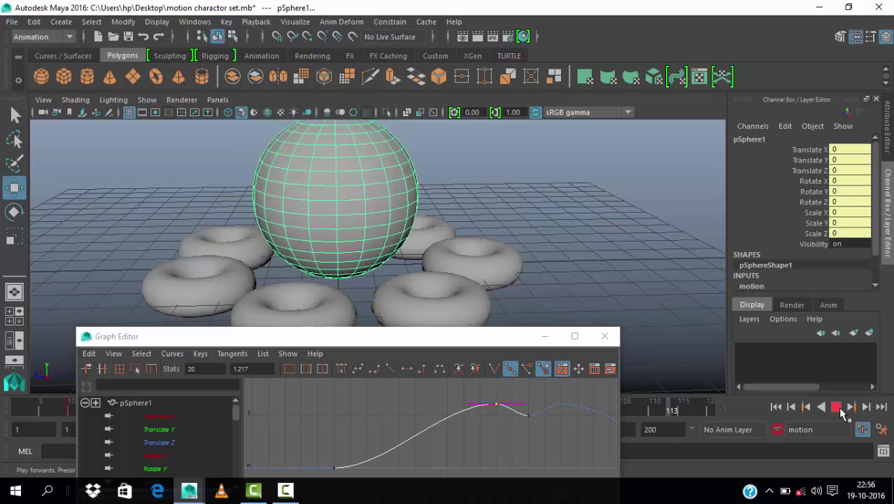
left_click(838, 406)
left_click(545, 336)
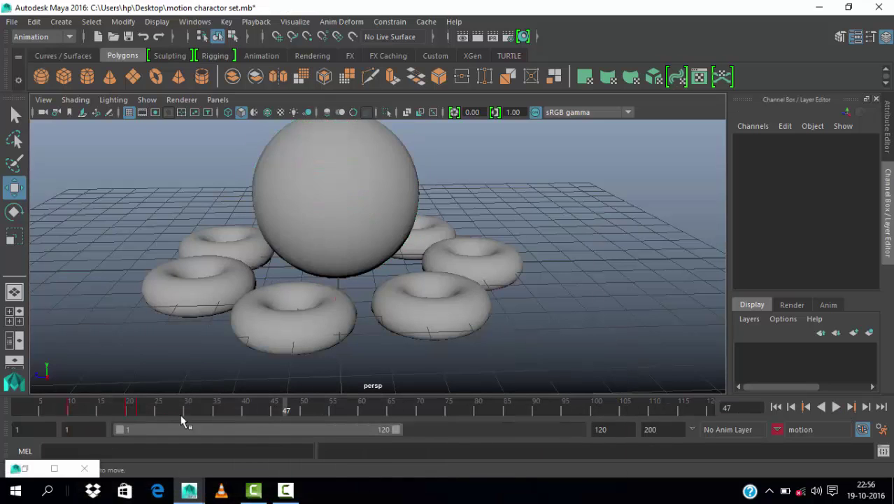
key("alt+v")
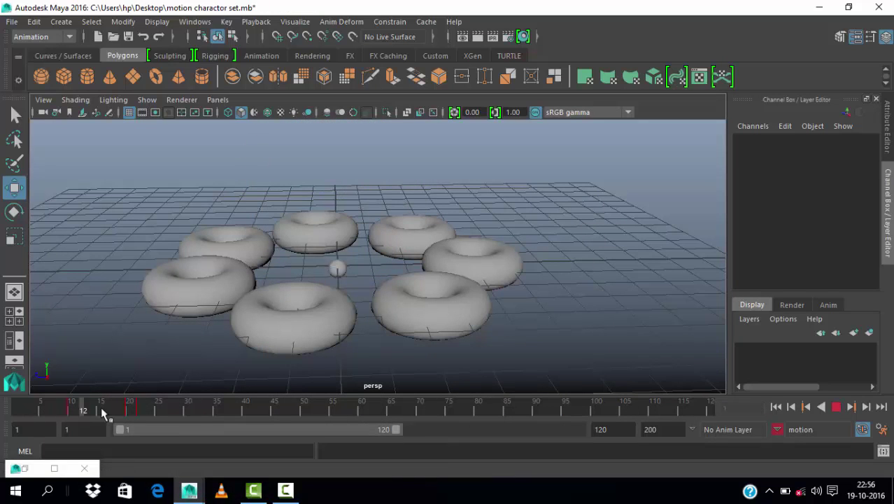
key("alt+v")
right_click_drag(614, 259, 451, 307, "alt")
left_click_drag(163, 406, 84, 409)
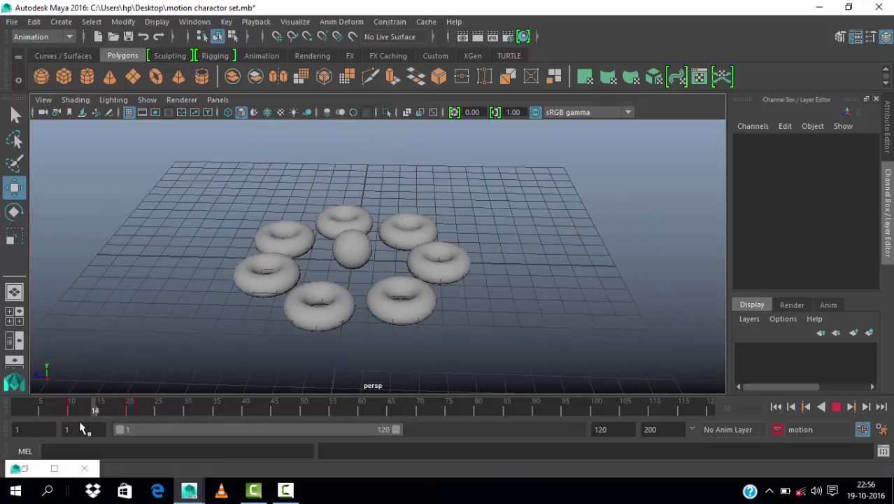
mouse_move(143, 410)
left_mouse_down("shift")
mouse_move(58, 410)
mouse_move(71, 410)
left_mouse_up("shift")
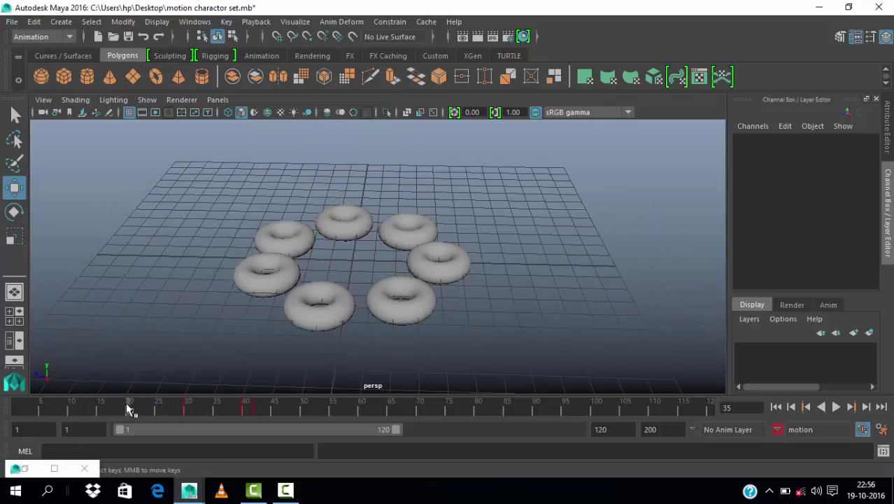
Step: Select all seven tori and set their Rotate Y to 180 degrees
left_click_drag(215, 193, 538, 329)
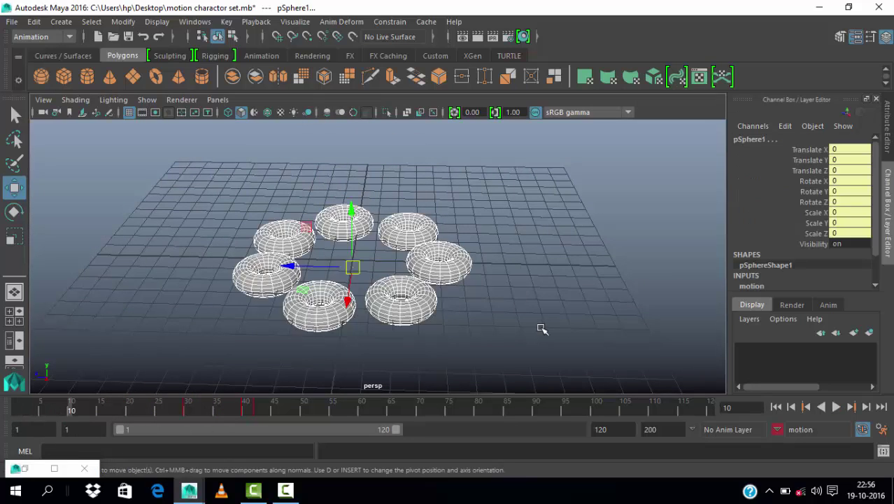
left_click(539, 329)
left_click_drag(188, 188, 530, 324)
key("alt+v")
key("alt+v")
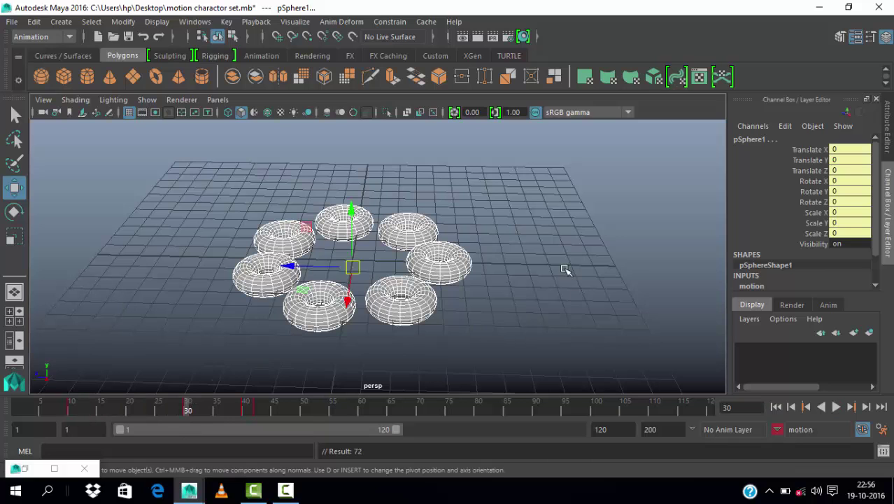
key("e")
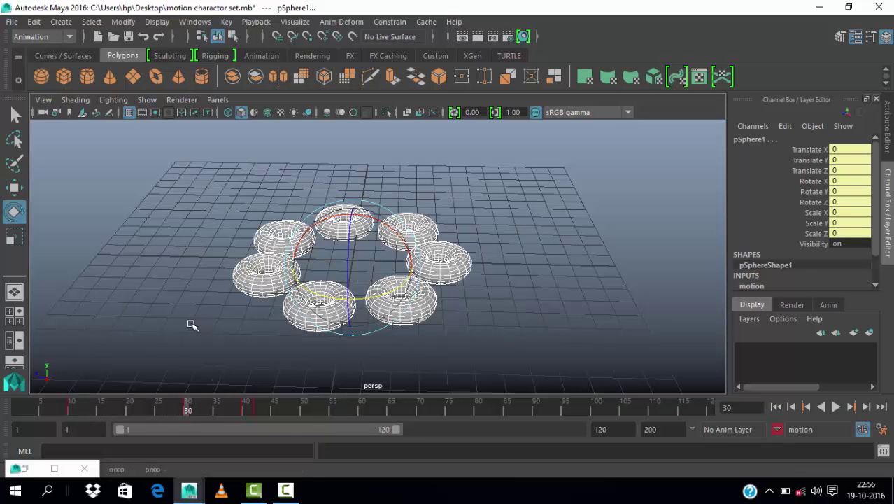
middle_click_drag(190, 324, 483, 335)
double_click(859, 197)
type("18")
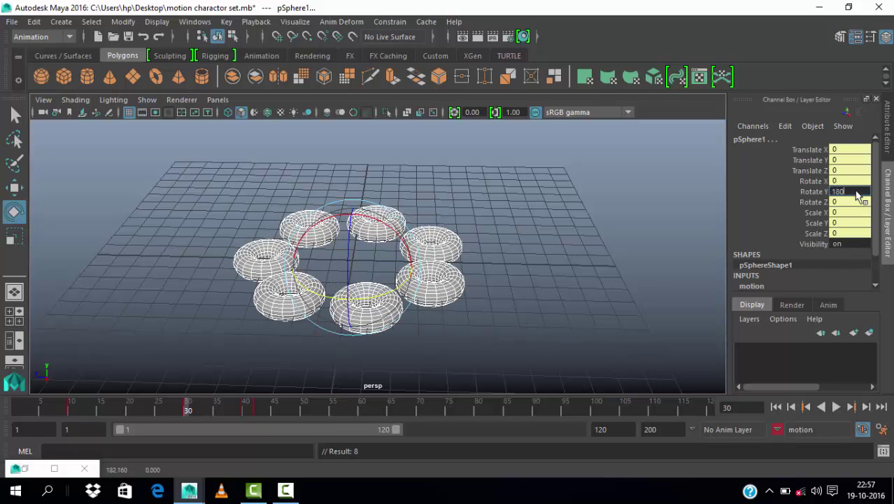
key("Return")
Step: Deselect and play the tori's 180 degree turn, then scrub back to frame 5
left_click(306, 266)
key("alt+v")
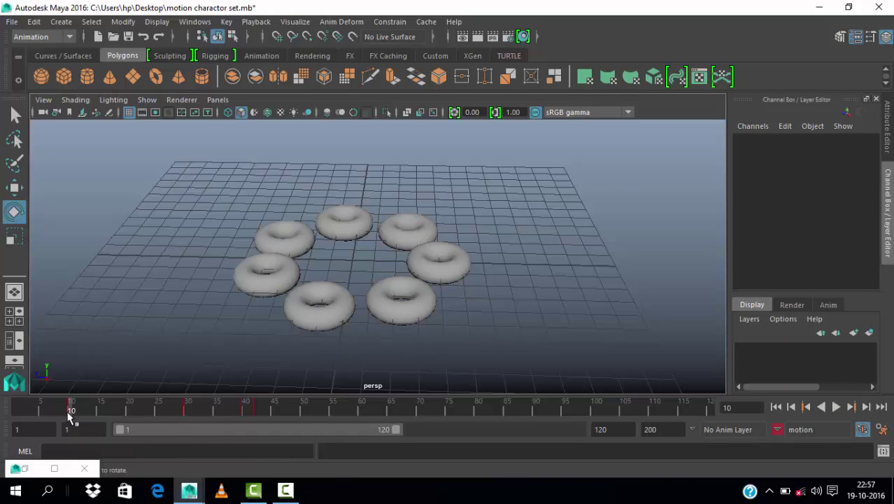
left_click_drag(70, 411, 40, 412)
Step: Reselect the tori, adjust their three scale channels interactively, and scrub to preview
left_click_drag(245, 196, 518, 347)
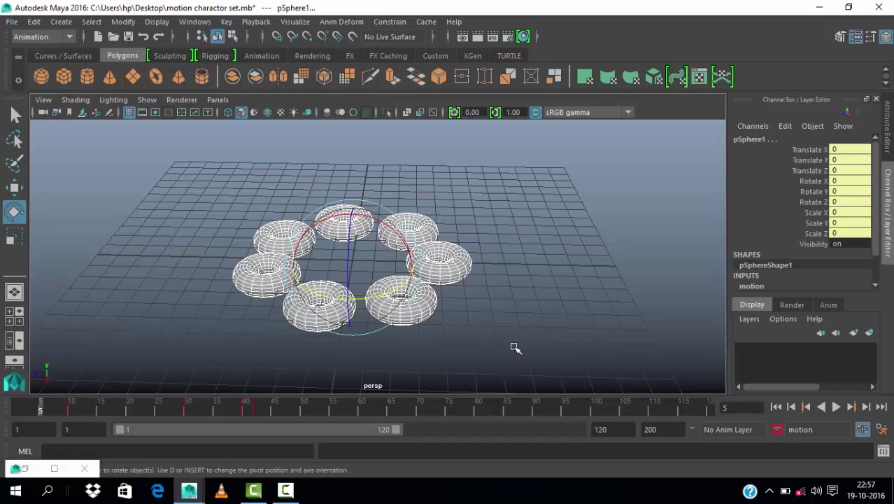
key("r")
left_click_drag(826, 213, 823, 241)
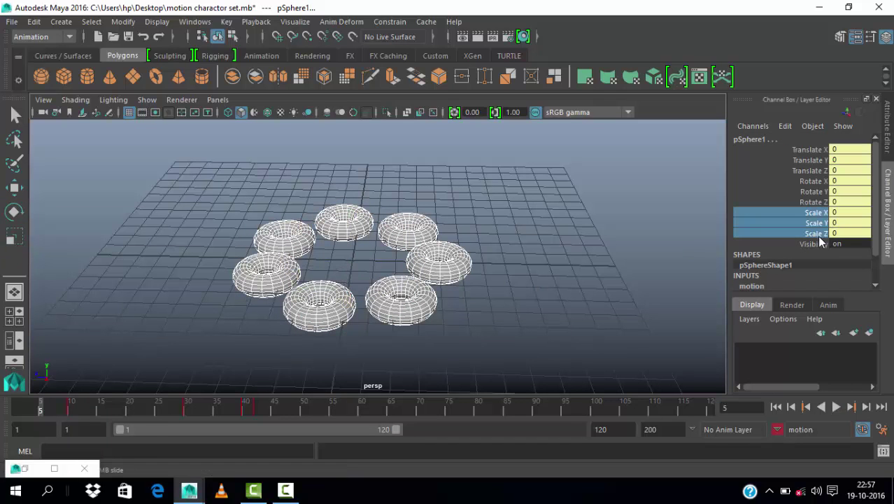
middle_click_drag(496, 318, 488, 301)
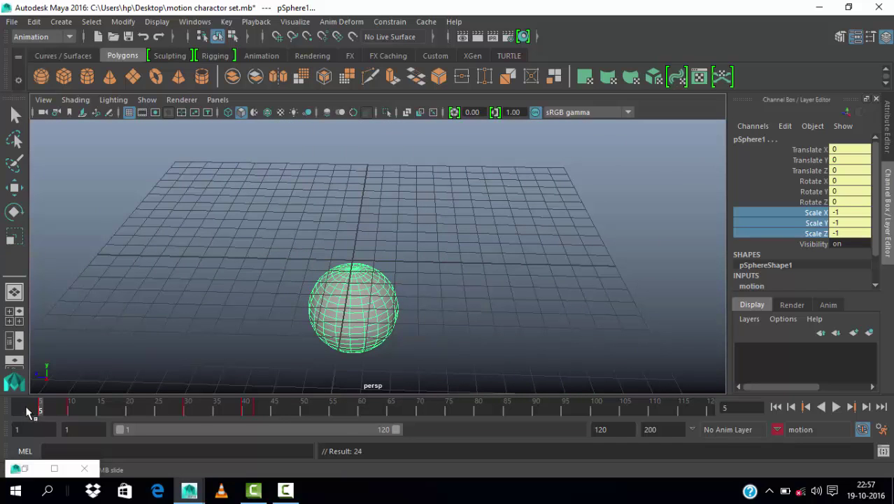
left_click_drag(28, 409, 128, 422)
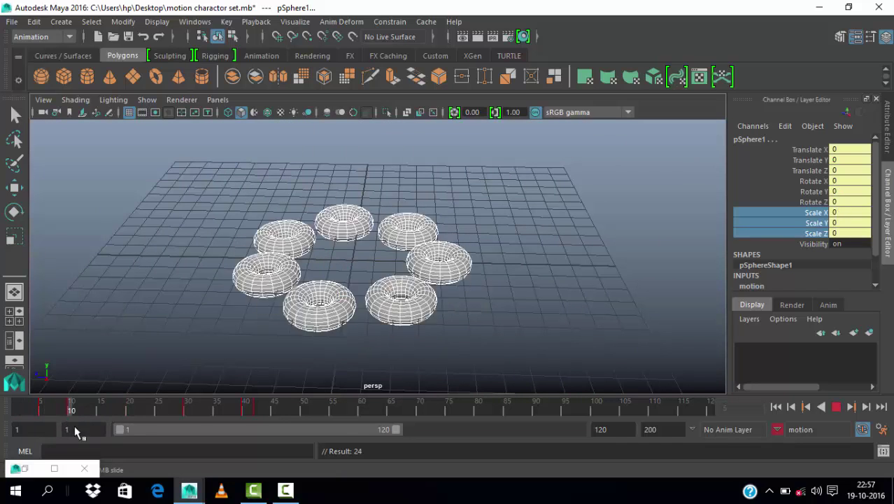
Step: Stop playback, reselect the tori, and bring the Graph Editor back up maximized
left_click(515, 299)
key("r")
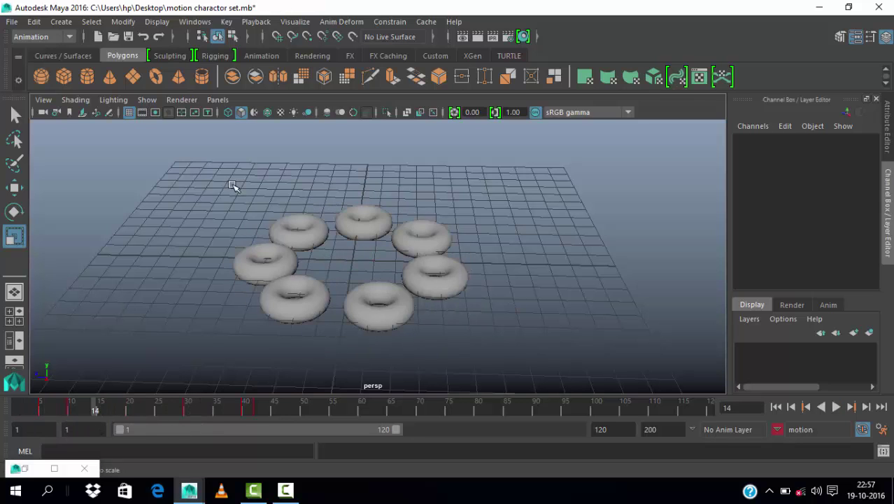
left_click(439, 289)
left_click(24, 469)
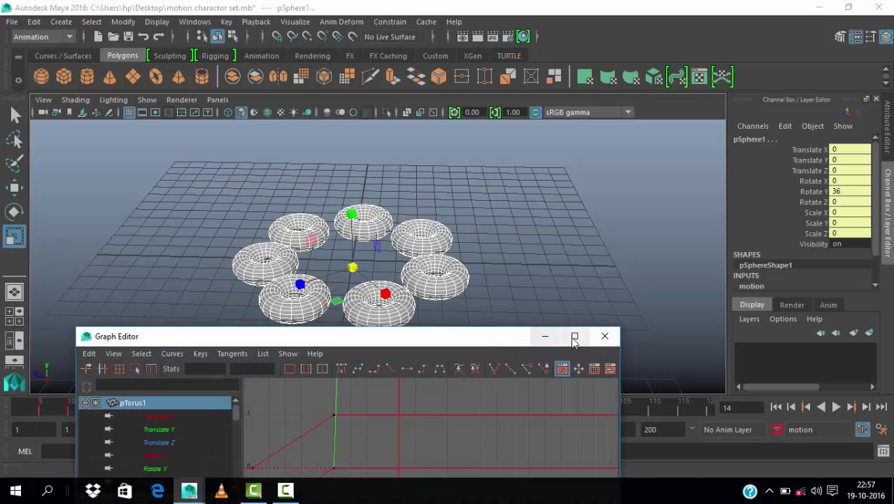
left_click(575, 335)
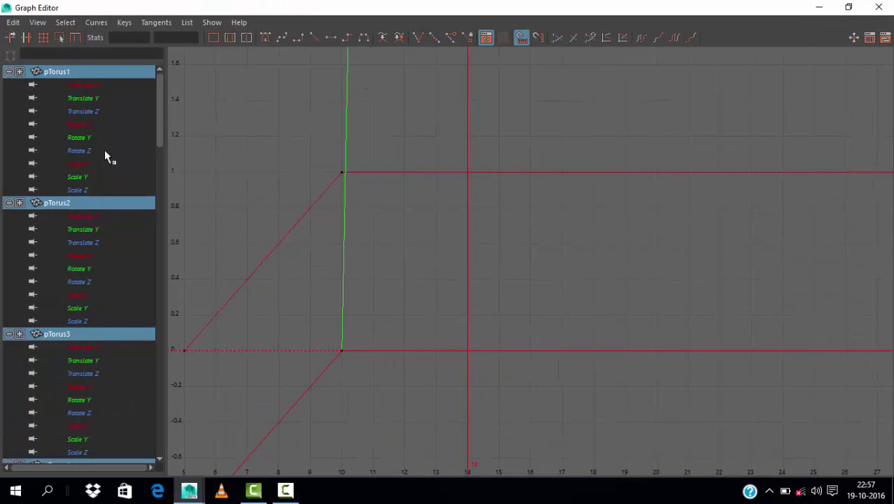
scroll(124, 283, "down", 15)
scroll(123, 281, "up", 5)
scroll(104, 297, "up", 10)
Step: Show the Rotate Y curves of pTorus1, pTorus2 and pTorus3, dropping their Translate Y curves
left_click(79, 138)
left_click(84, 229, "ctrl")
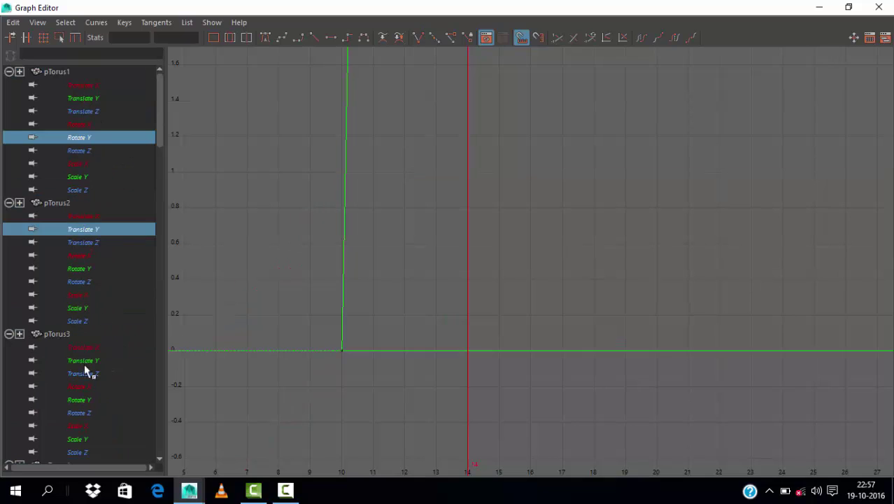
left_click(84, 360, "ctrl")
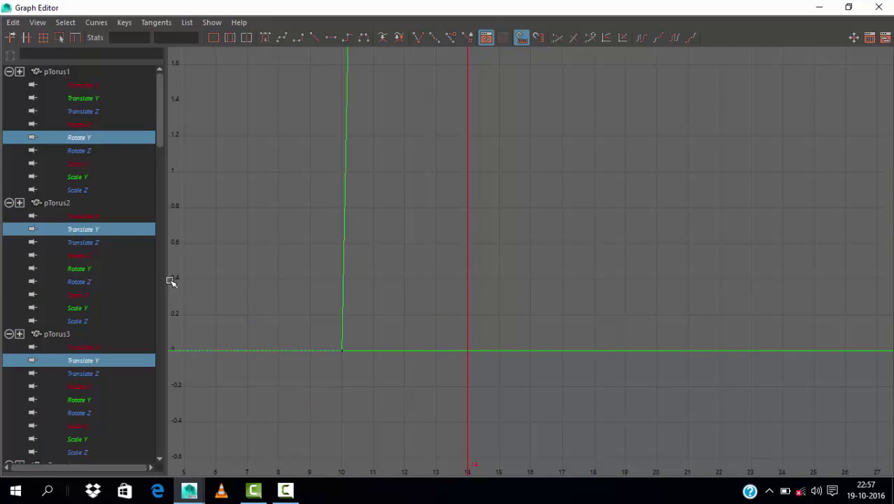
left_click(85, 229, "ctrl")
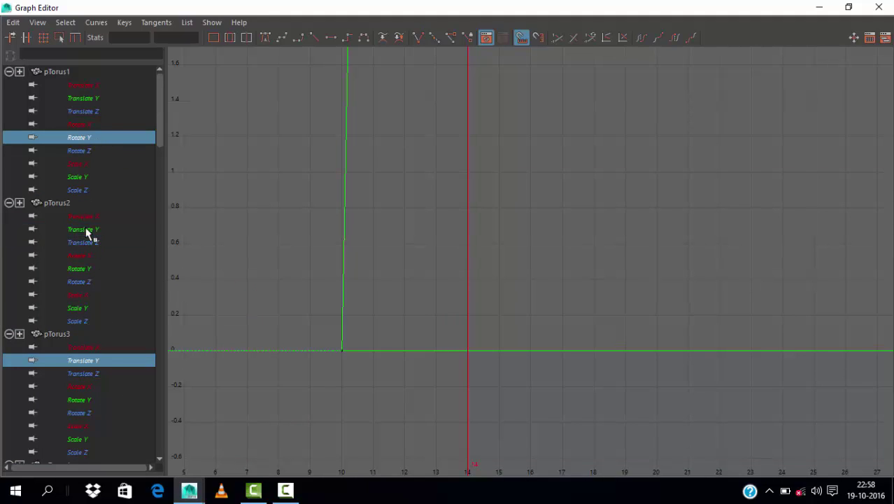
left_click(79, 268, "ctrl")
left_click(84, 361, "ctrl")
left_click(80, 399, "ctrl")
Step: Add the Rotate Y curves of pTorus4 through pTorus7 and frame all curves
scroll(135, 287, "down", 8)
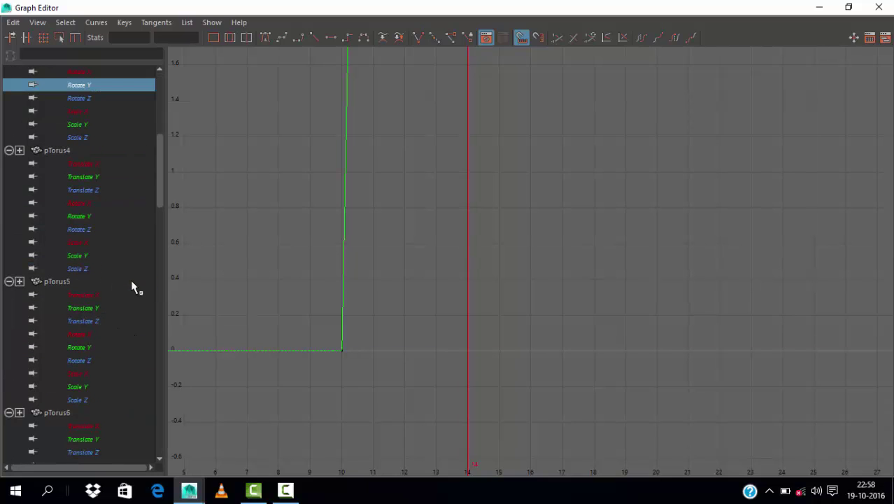
left_click(85, 217, "ctrl")
left_click(87, 348, "ctrl")
scroll(113, 321, "down", 5)
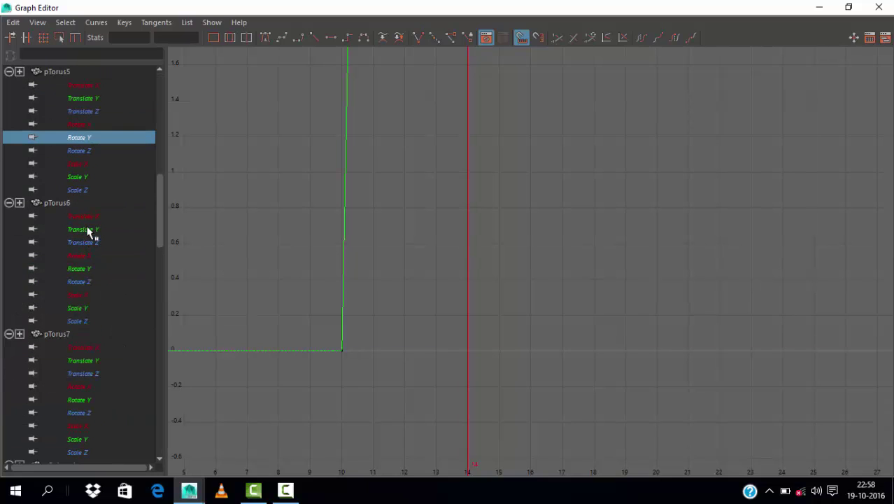
left_click(79, 268, "ctrl")
scroll(112, 326, "down", 3)
left_click(81, 295, "ctrl")
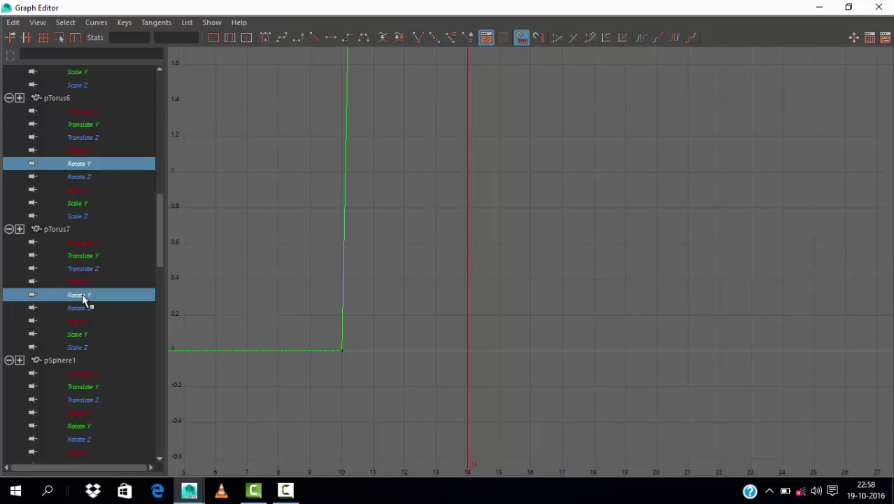
key("f")
scroll(525, 249, "down", 4)
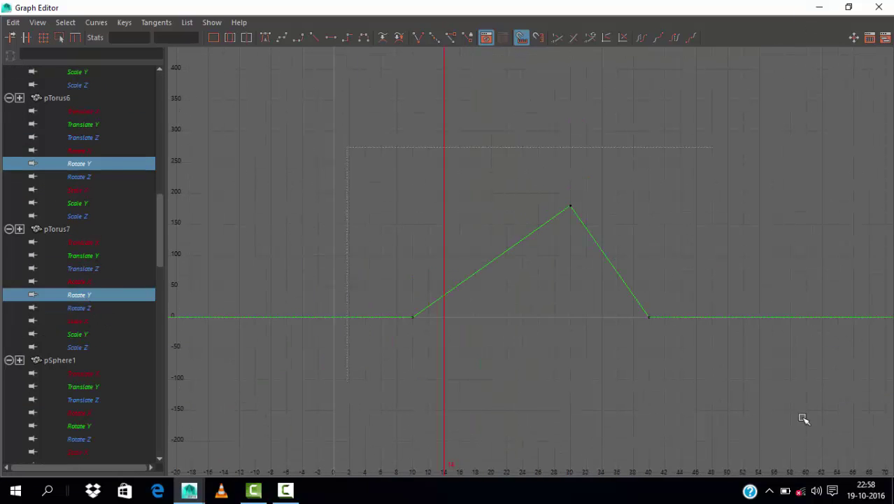
Step: Set the rotation curve's post-infinity behaviour to oscillate
left_click_drag(803, 417, 804, 419)
left_click(96, 23)
mouse_move(118, 59)
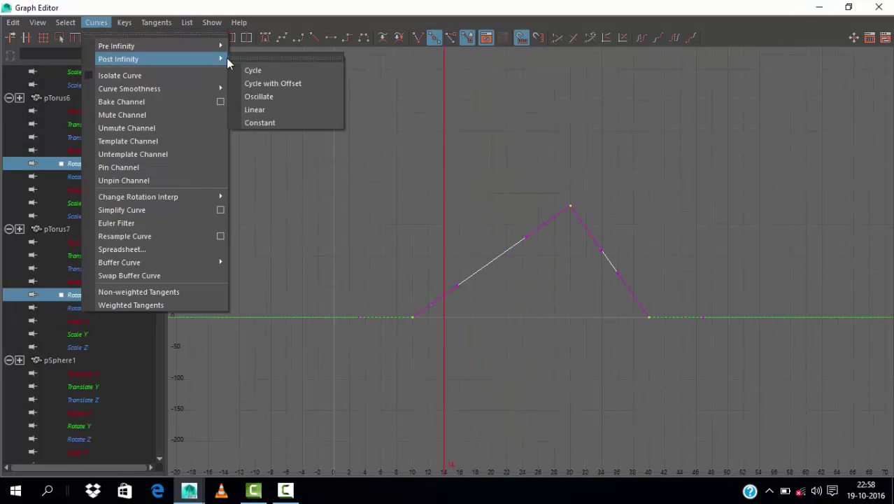
left_click(277, 97)
left_click(634, 189)
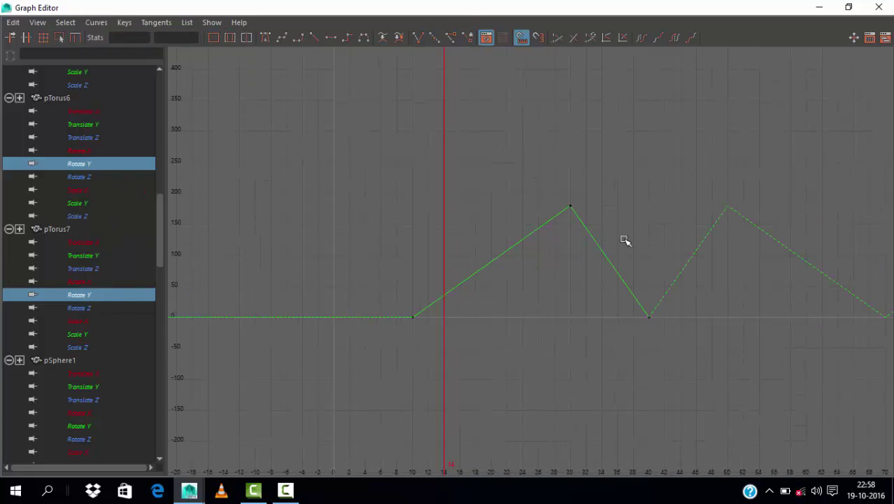
Step: Move the peak key to about frame 26, smooth it, and reshape the end keys' tangents
left_click(570, 207)
middle_click_drag(696, 158, 700, 171)
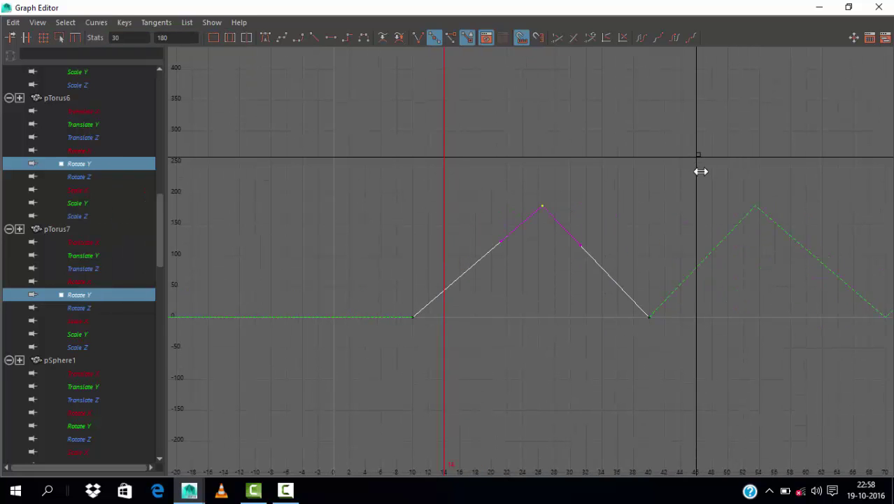
left_click(320, 41)
left_click_drag(364, 314, 719, 364)
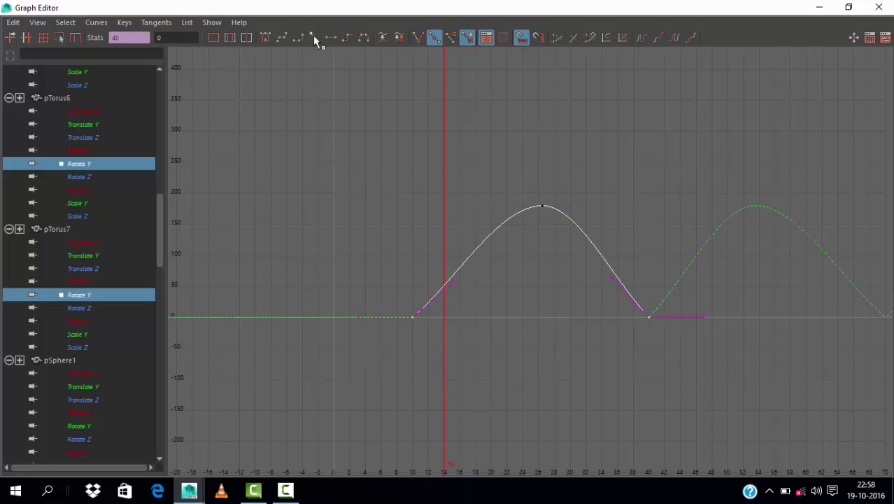
left_click(612, 279)
middle_click_drag(626, 285, 633, 269)
left_click(440, 270)
middle_click_drag(465, 293, 439, 285)
left_click(468, 292)
Step: Return to the shaded scene and play the animation to check the turn
left_click(819, 7)
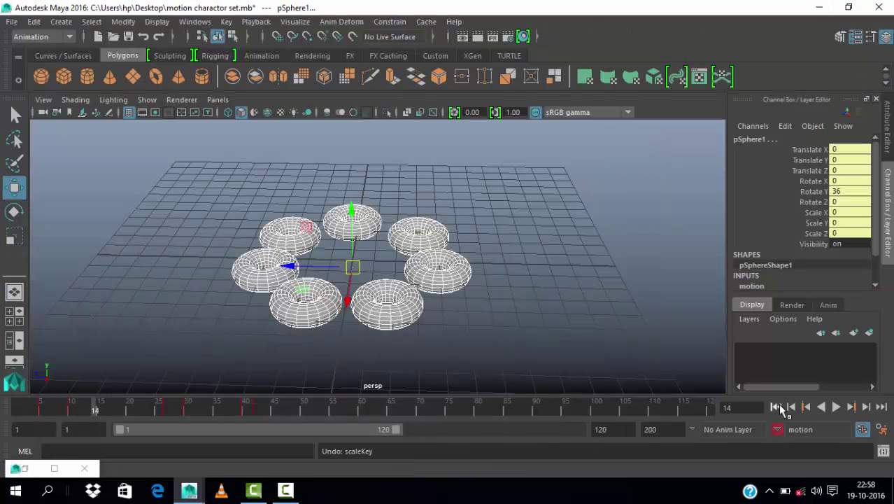
left_click(775, 406)
key("5")
left_click(836, 406)
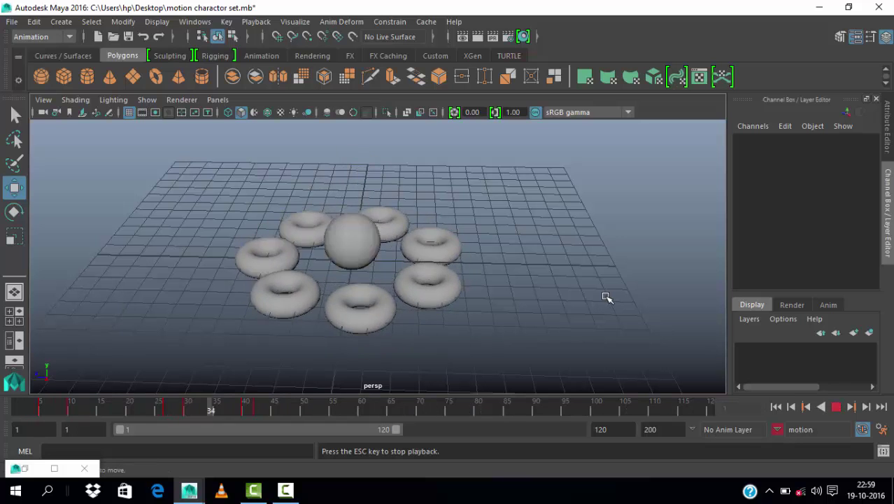
left_click(836, 407)
Step: Switch to wireframe display and leave only the tori selected
left_click(24, 468)
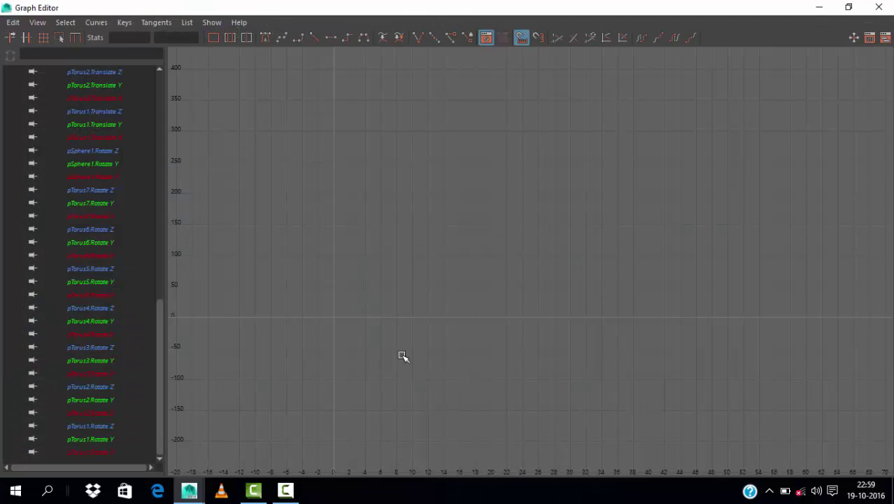
left_click(818, 7)
key("4")
left_click(352, 274)
key("q")
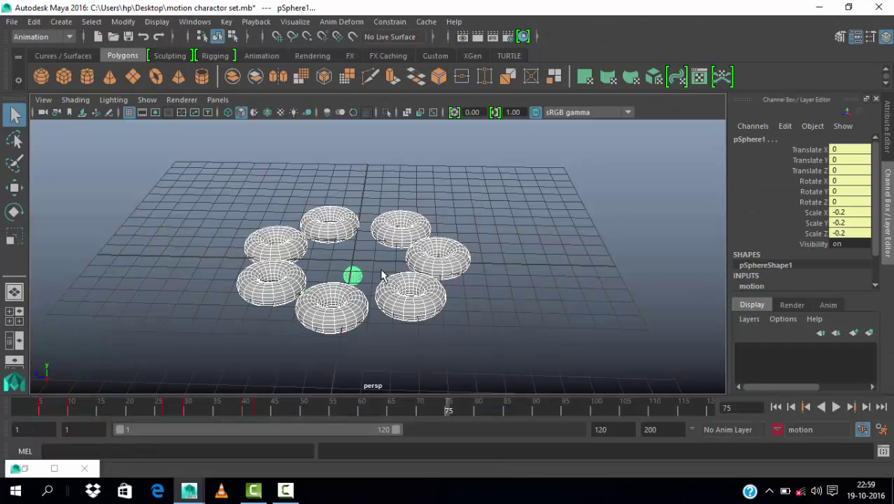
left_click(355, 277, "shift")
Step: Reopen the Graph Editor, undo the last two changes, and zoom in on the rotation curve
left_click(24, 468)
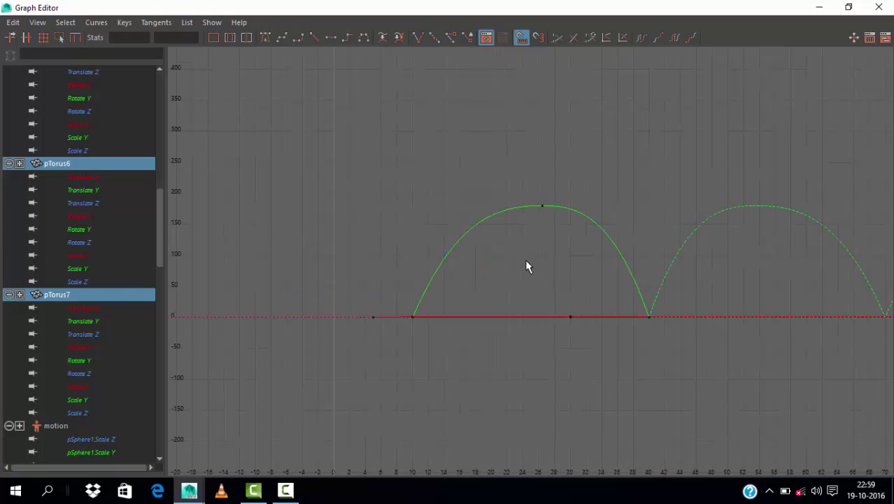
key("ctrl+z")
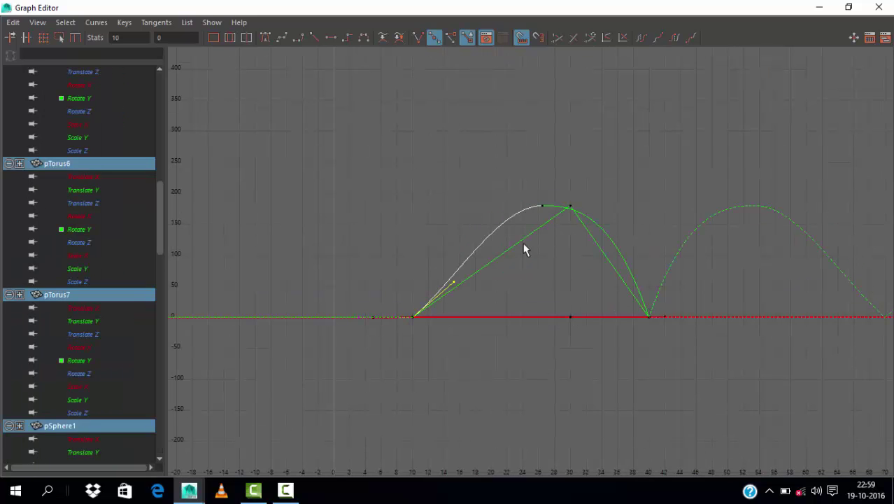
key("ctrl+z")
scroll(571, 288, "up", 3)
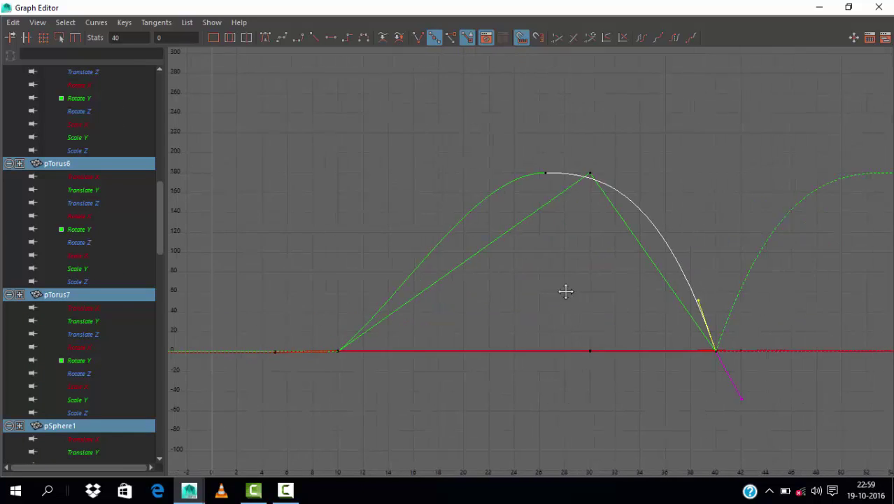
middle_click_drag(565, 289, 498, 277, "alt")
left_click(497, 274)
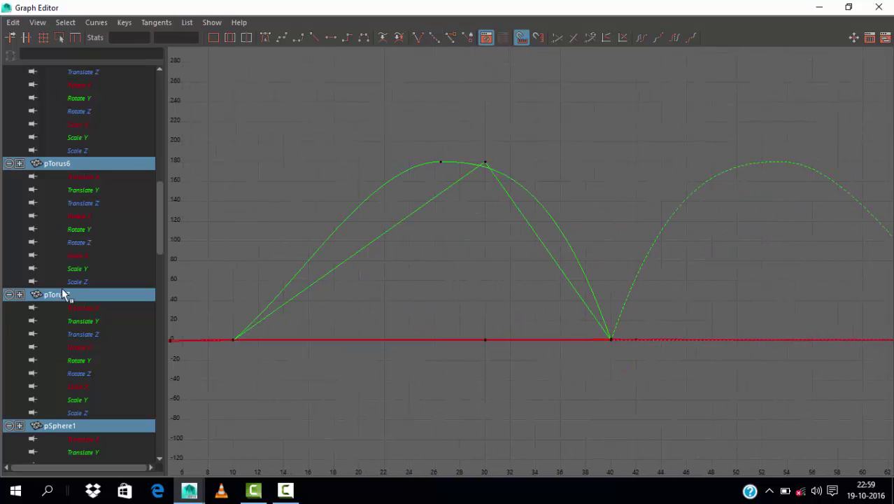
left_click_drag(160, 217, 160, 105)
Step: Display only the Rotate Y curves of pTorus1 through pTorus7, excluding the sphere
left_click(79, 138)
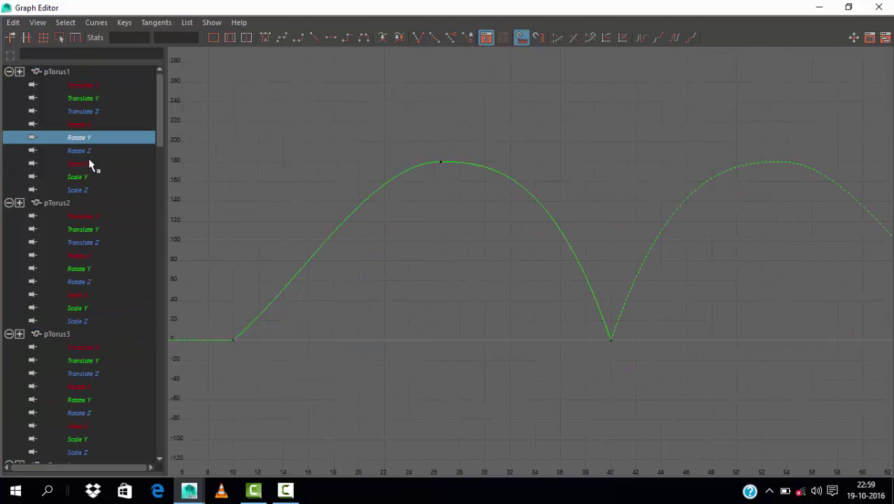
left_click(79, 268, "ctrl")
left_click(95, 399, "ctrl")
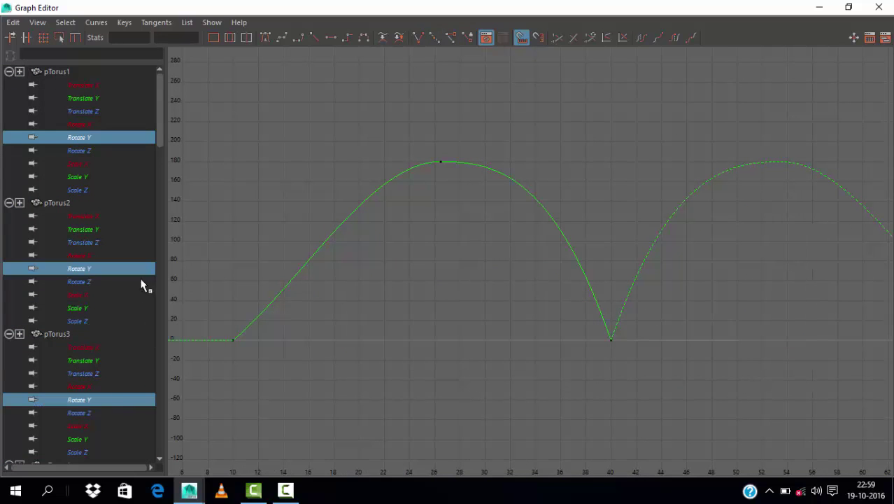
scroll(140, 280, "down", 5)
left_click(79, 216, "ctrl")
left_click(79, 347, "ctrl")
scroll(105, 347, "down", 5)
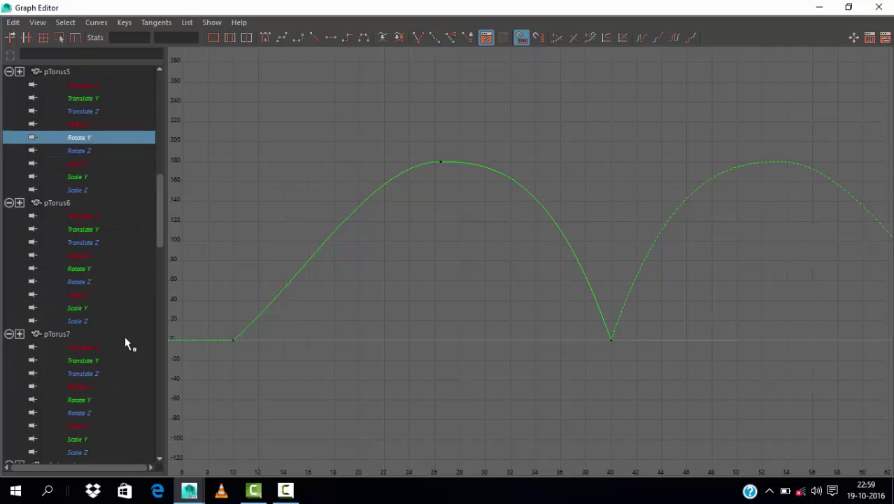
left_click(79, 268, "ctrl")
scroll(98, 381, "down", 5)
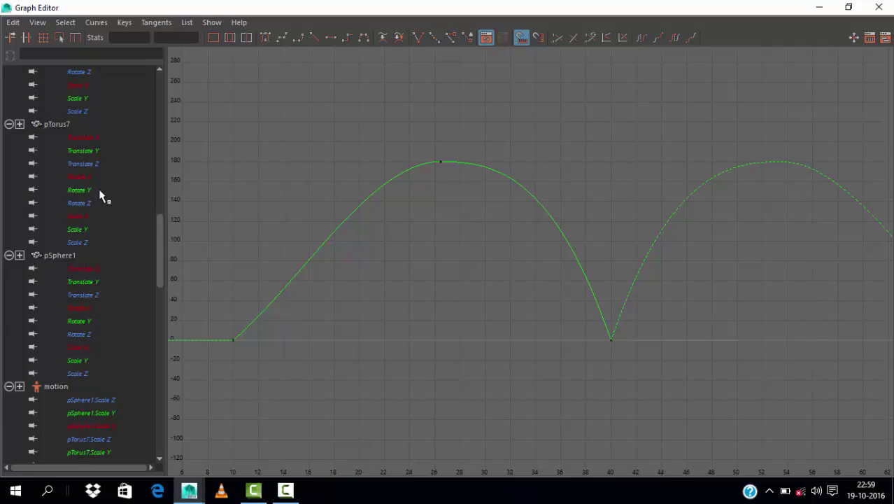
left_click(79, 189, "ctrl")
left_click(79, 320, "ctrl")
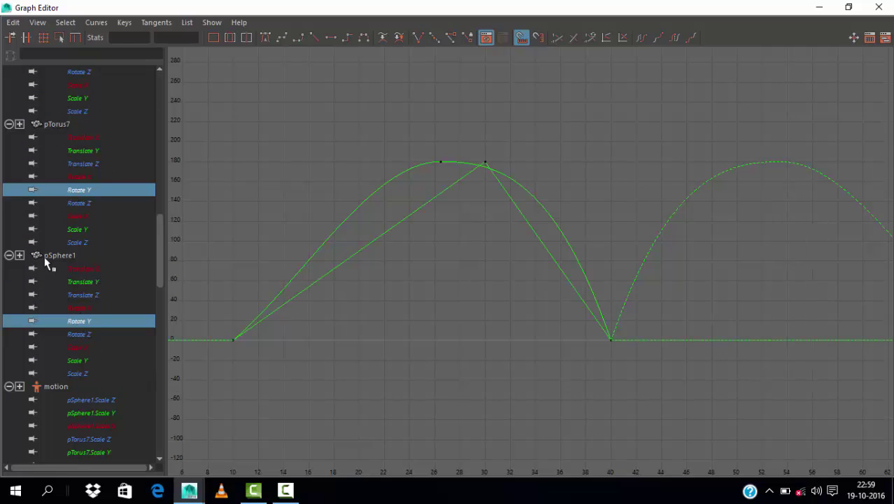
left_click(92, 320, "ctrl")
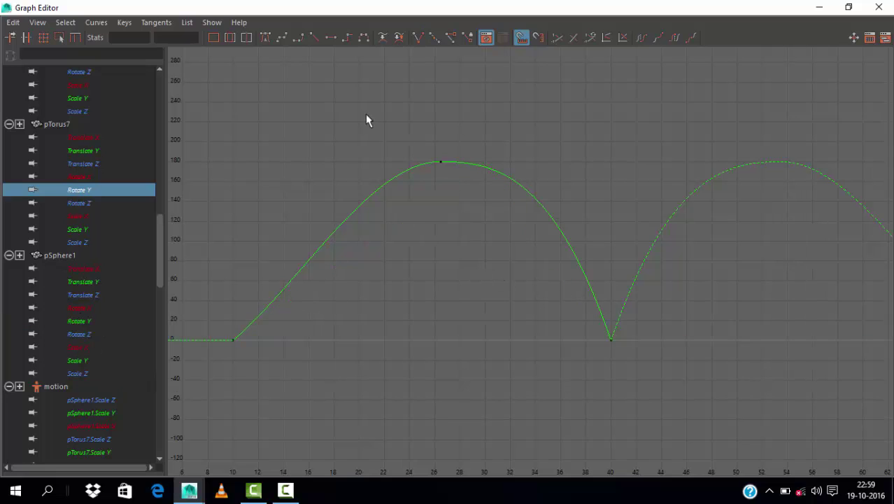
Step: Make the frame 10 and 40 keys linear and adjust the 180 peak key
left_click_drag(199, 308, 629, 354)
left_click(314, 39)
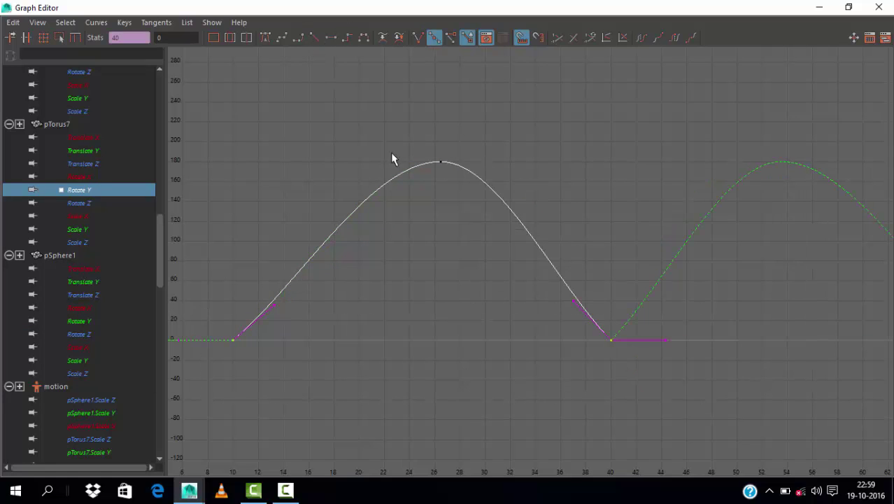
left_click_drag(468, 205, 513, 161)
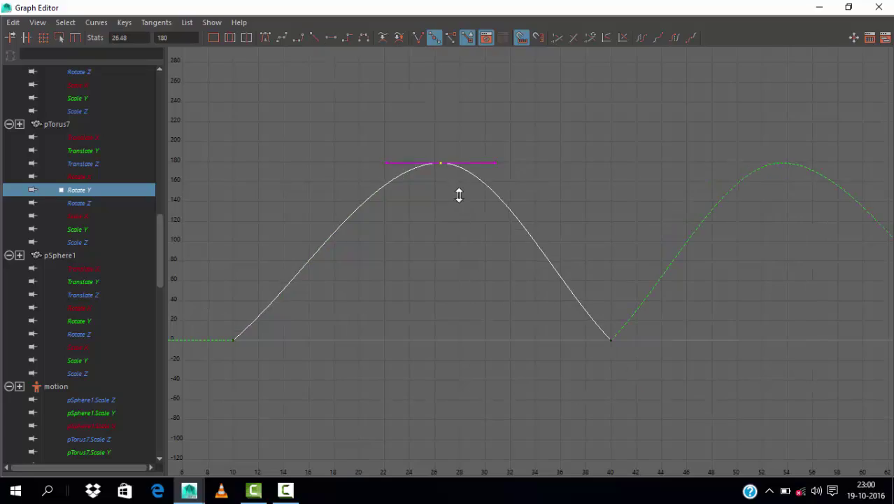
middle_click_drag(459, 194, 459, 228)
left_click(820, 7)
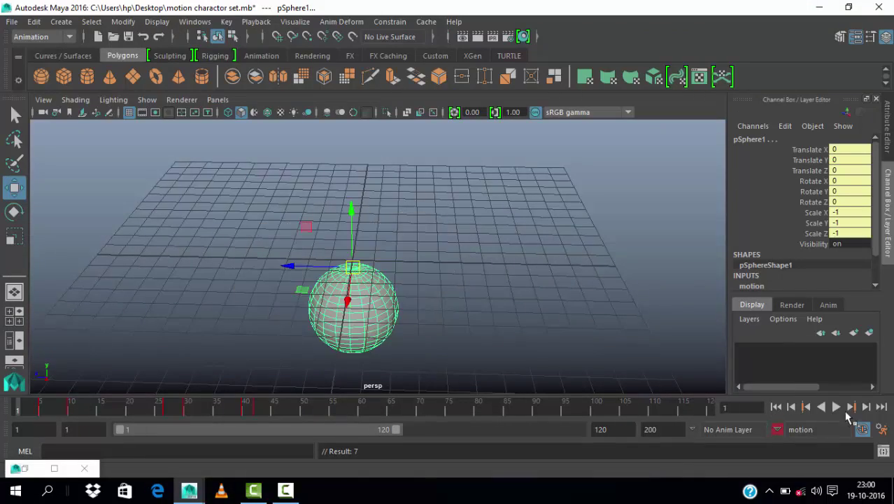
Step: Play the animation in smooth-shaded display, then stop it
left_click(836, 407)
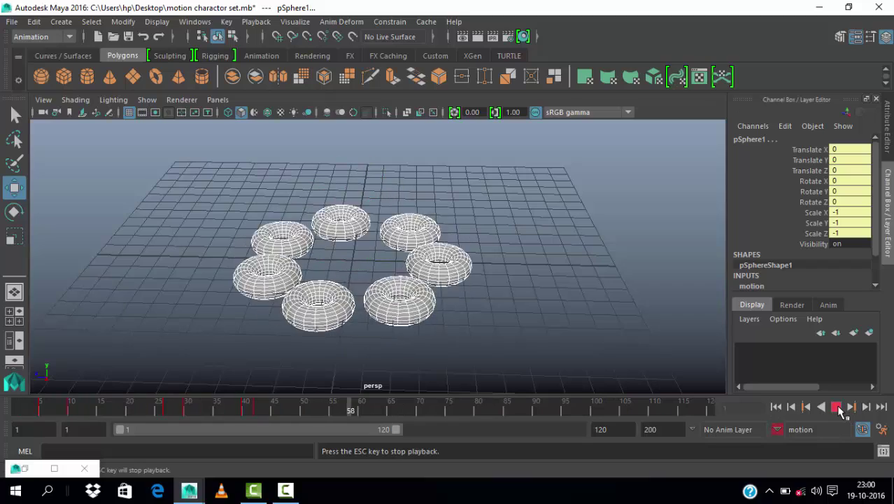
key("5")
scroll(507, 280, "down", 2)
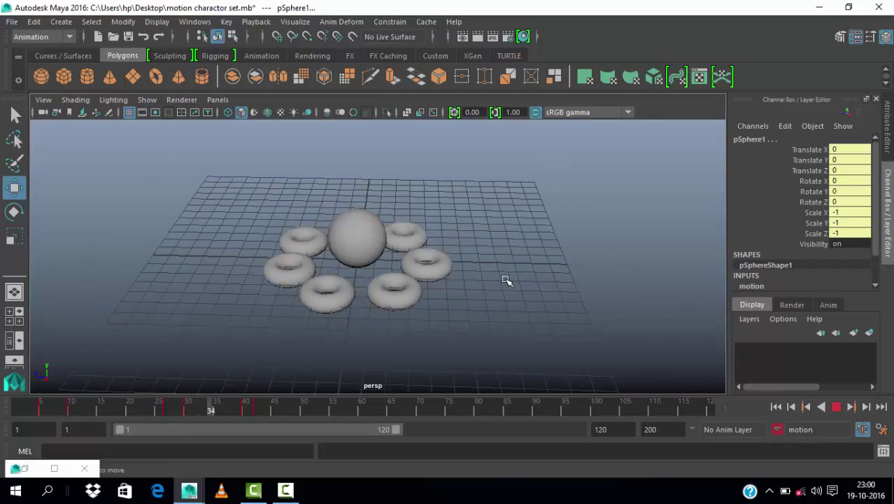
left_click(836, 407)
Step: Select the sphere and all tori and replay the animation in wireframe and shaded views
left_click(565, 365)
left_click_drag(250, 201, 519, 361)
key("4")
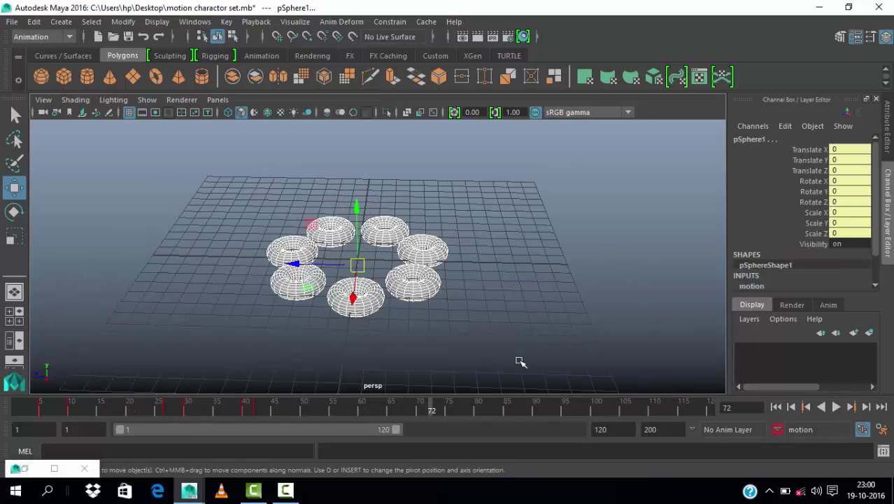
key("alt+v")
key("alt+v")
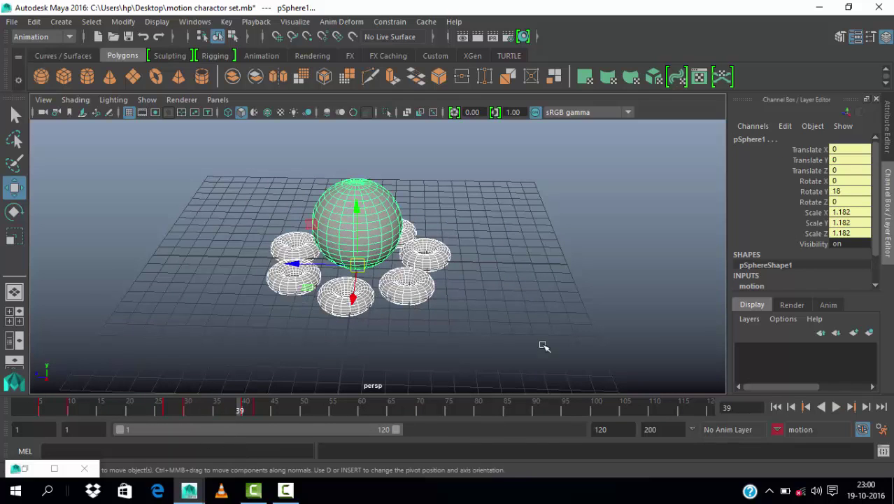
left_click(344, 329)
key("5")
scroll(344, 329, "up", 2)
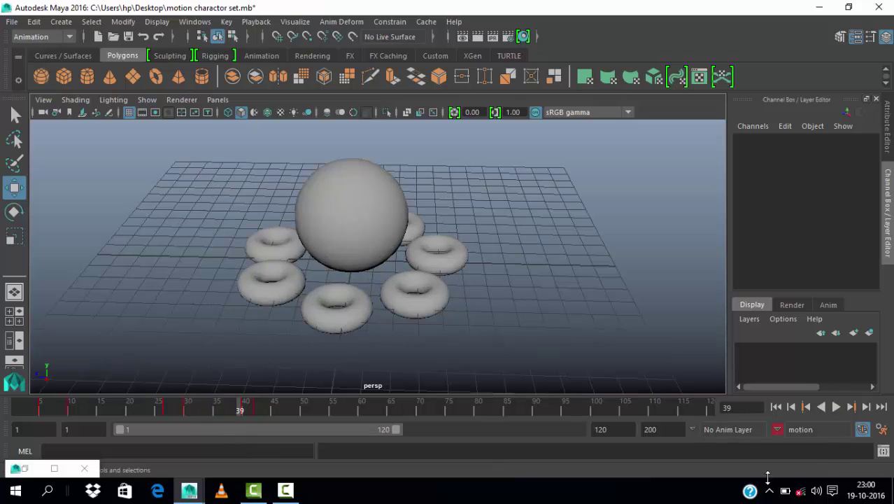
key("alt+v")
key("alt+v")
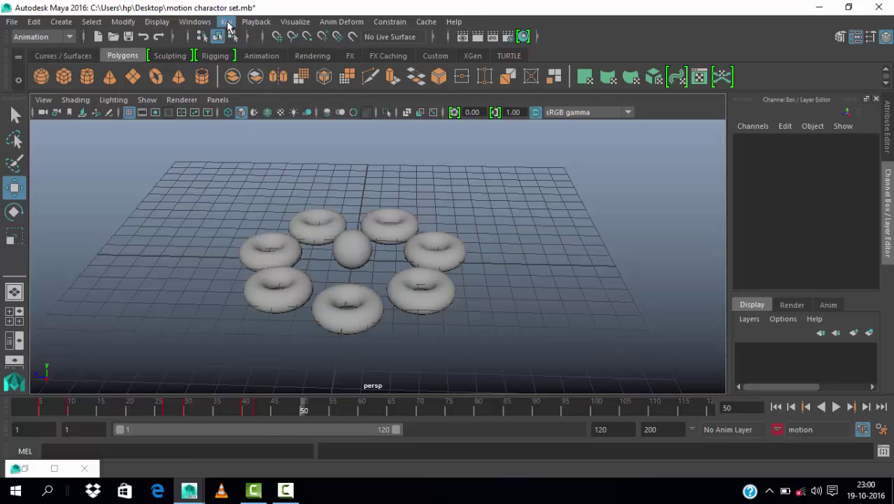
left_click(253, 24)
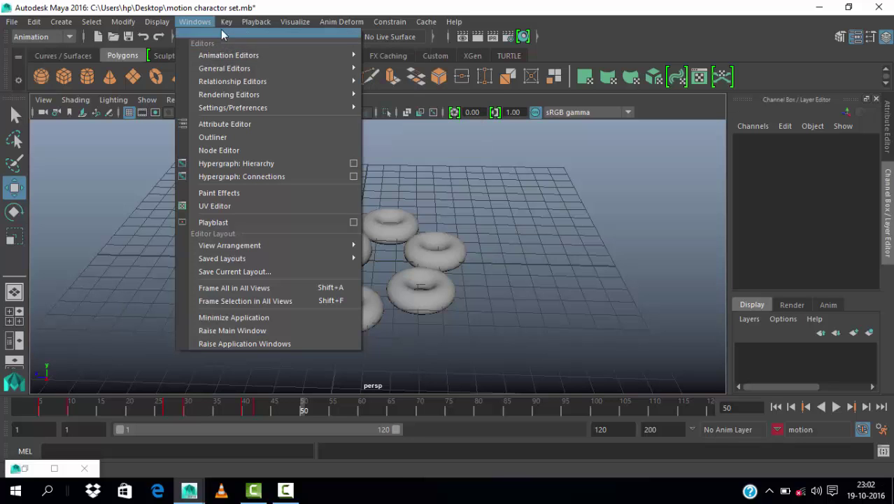
Step: Open the Trax Editor via Windows > Animation Editors, move it aside, and open its Create menu
left_click(295, 22)
left_click(195, 21)
mouse_move(228, 54)
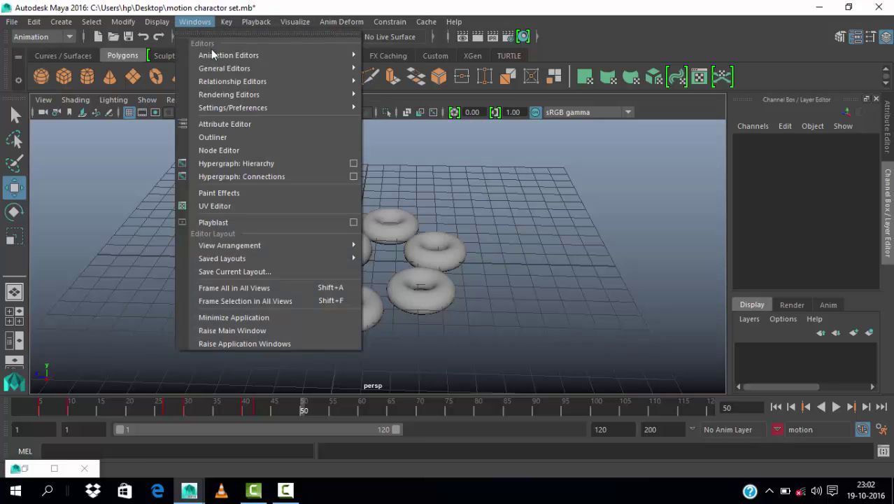
left_click(411, 82)
left_click_drag(434, 177, 713, 109)
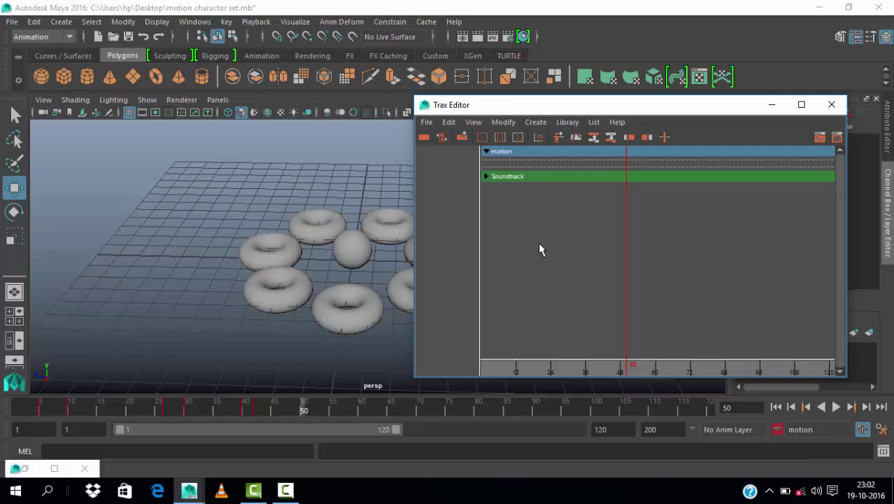
left_click(535, 121)
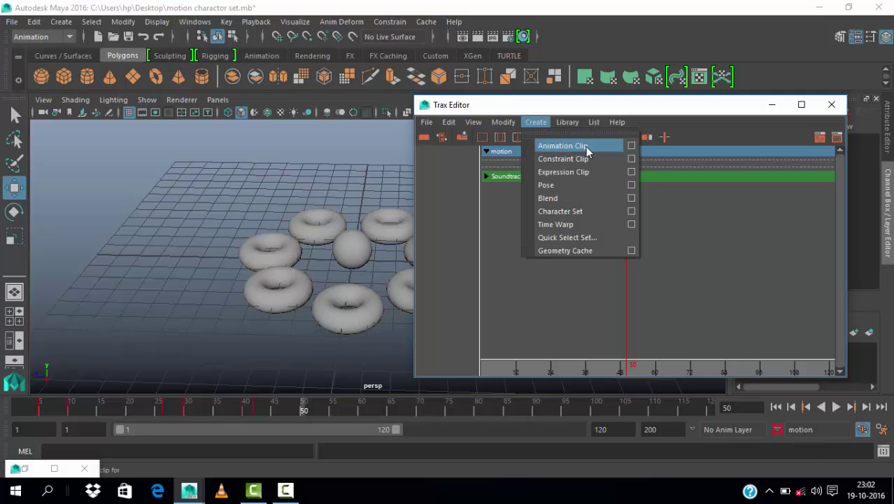
left_click(518, 108)
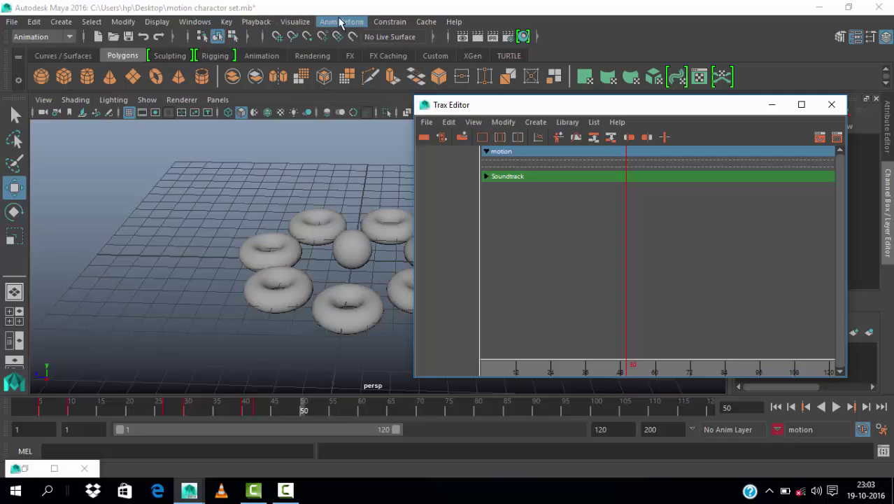
left_click(536, 122)
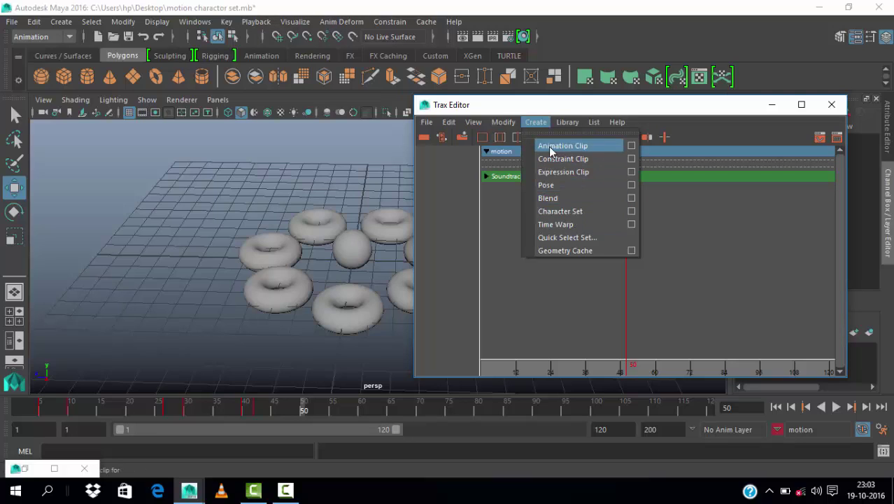
Step: Name the new clip 'rotation' and base its range on the Time Slider
left_click(632, 146)
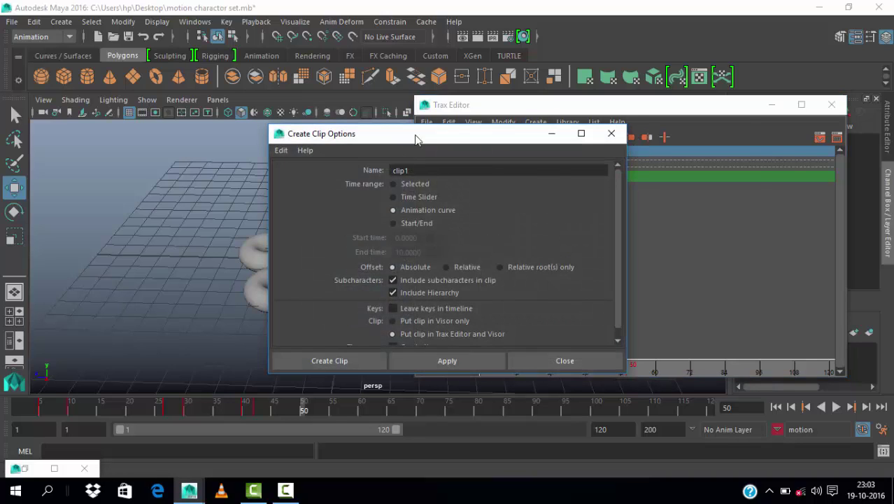
left_click_drag(628, 155, 464, 155)
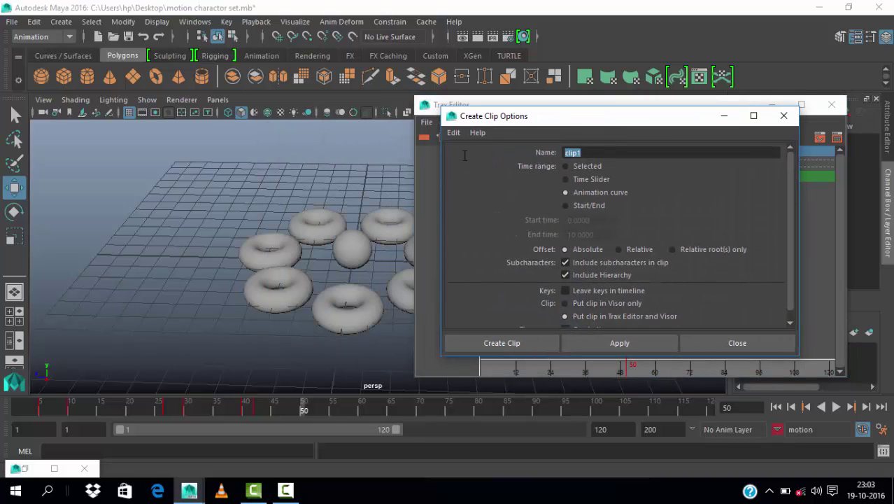
type("rotation")
left_click(585, 206)
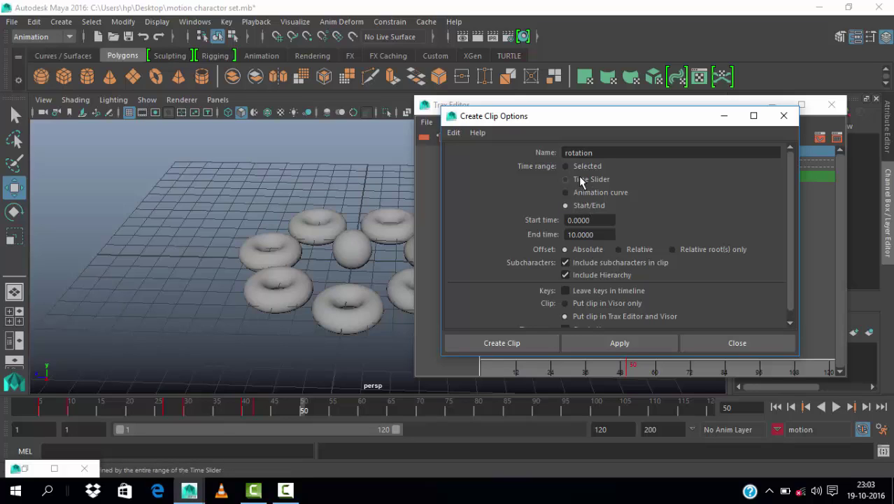
left_click(581, 179)
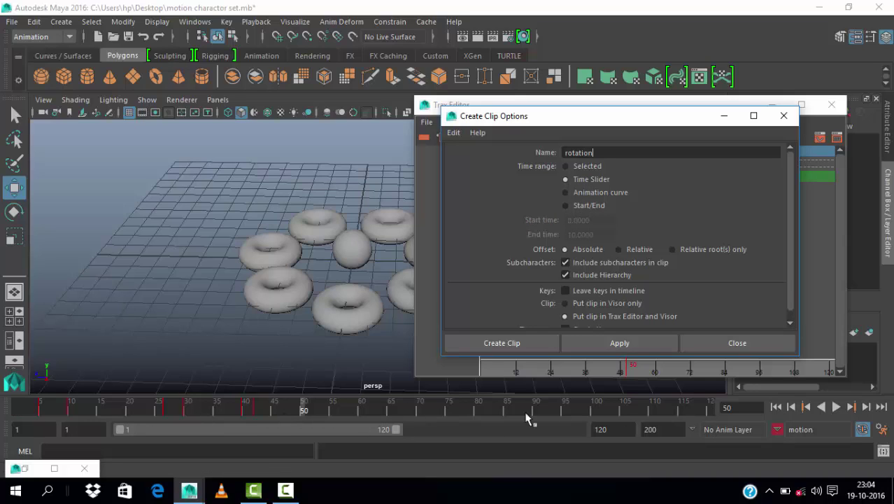
Step: Set the playback end frame to 50, play it through, and create the rotation clip
left_click(320, 457)
type("50")
key("Return")
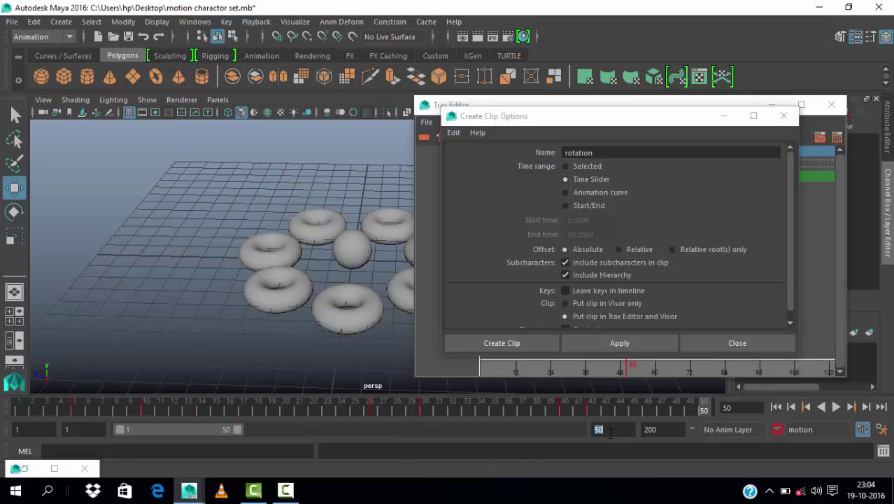
key("alt+v")
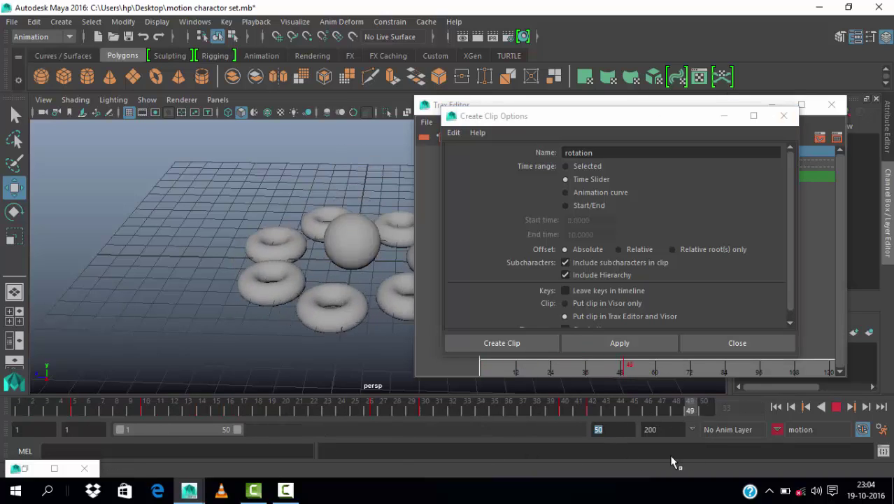
key("alt+v")
left_click_drag(646, 118, 561, 57)
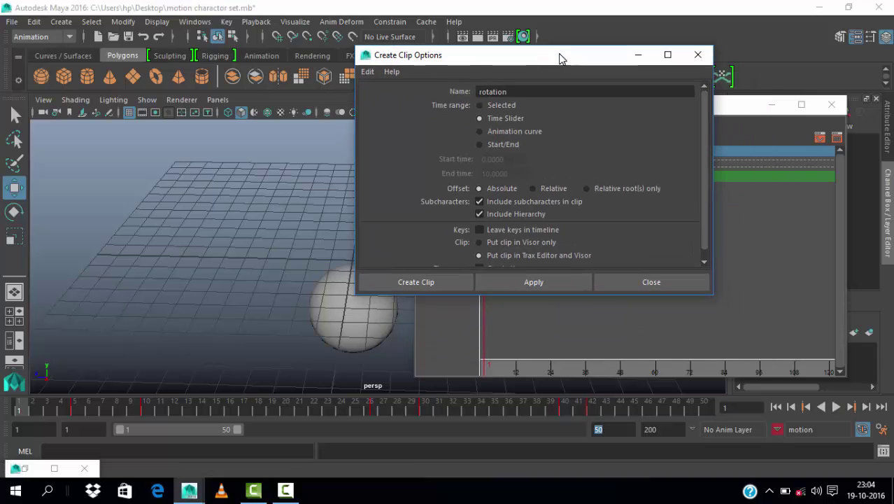
scroll(553, 214, "down", 1)
left_click(417, 283)
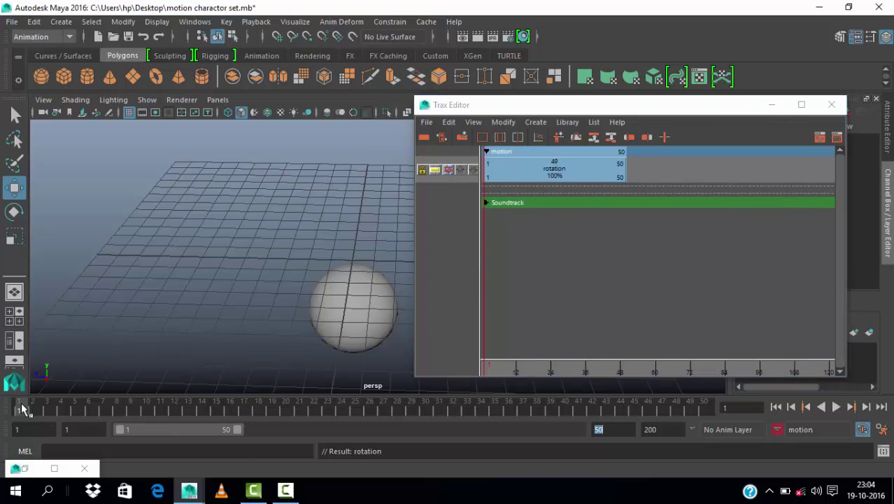
Step: Scrub the time slider and maximize the Trax Editor with the rotation clip selected
left_click_drag(154, 413, 1, 413)
left_click(801, 105)
left_click(176, 70)
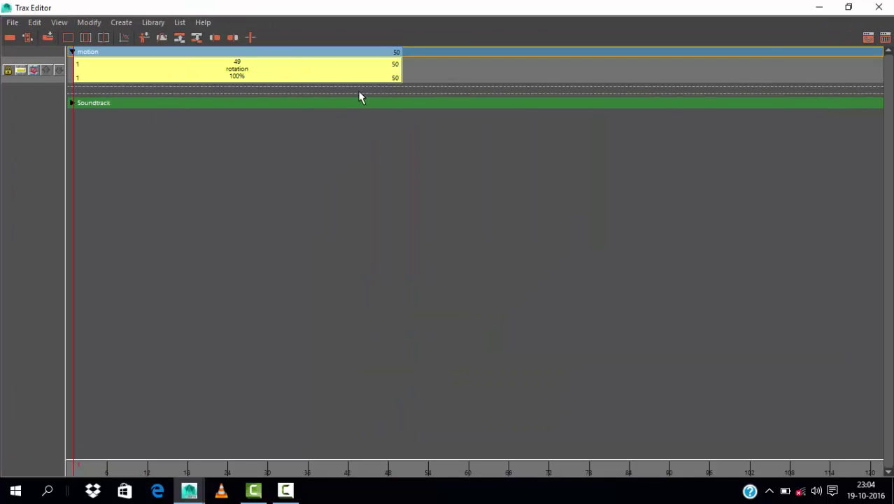
left_click(819, 7)
Step: Hide the Trax Editor to scrub the tori animation, then restore it full-screen
left_click(304, 56)
left_click(819, 7)
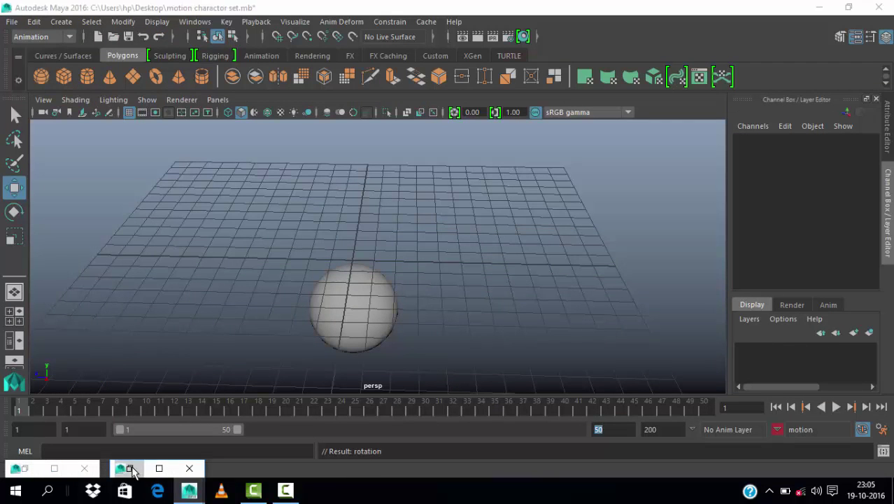
left_click(133, 469)
left_click(819, 7)
mouse_move(54, 409)
left_mouse_down()
mouse_move(323, 421)
mouse_move(143, 419)
mouse_move(194, 426)
mouse_move(18, 409)
left_mouse_up()
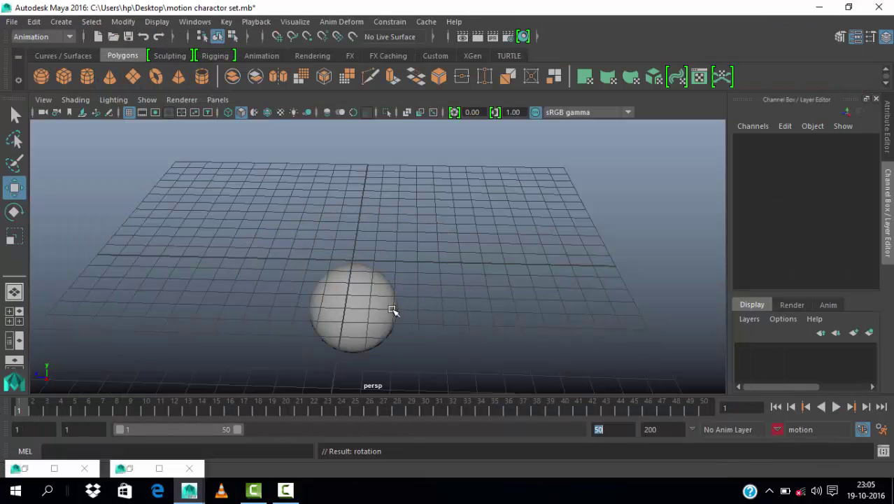
left_click(131, 469)
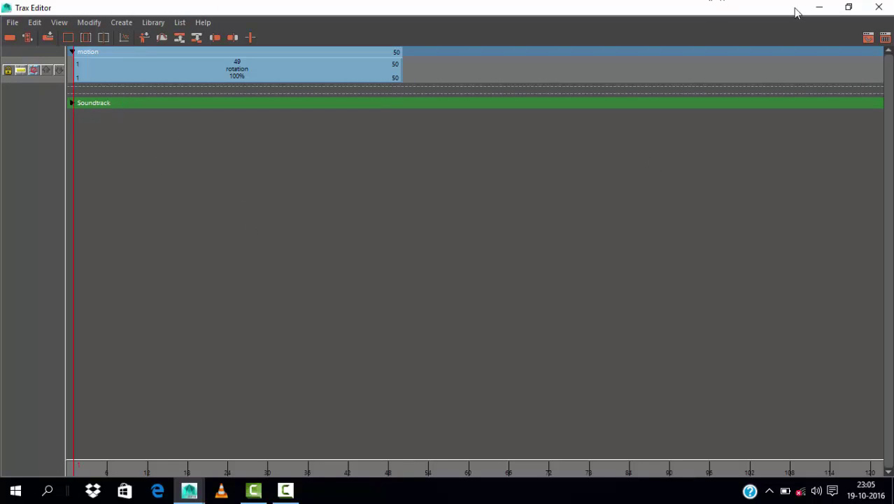
left_click(819, 7)
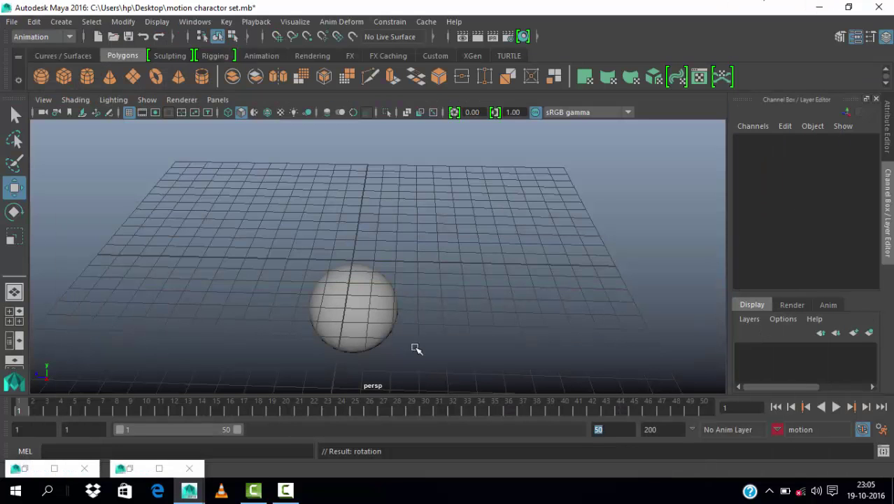
left_click(129, 468)
left_click(16, 18)
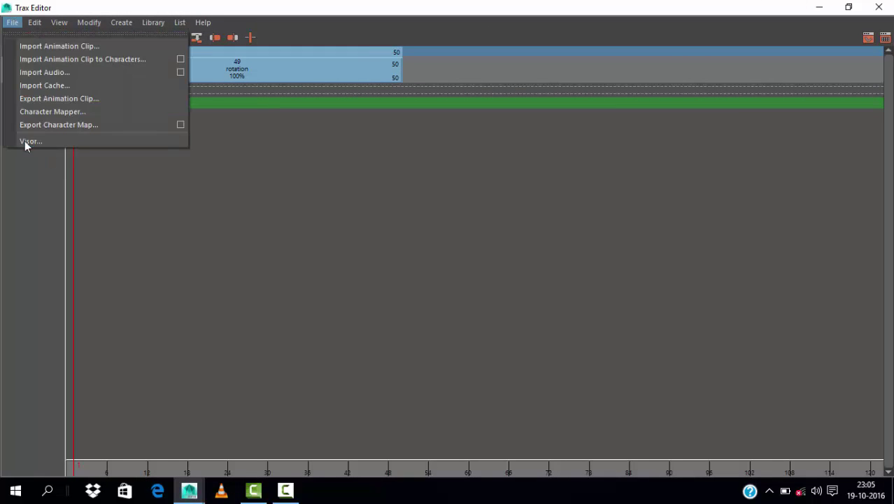
Step: Start an audio import, browse to the Documents folder, then cancel it
left_click(64, 72)
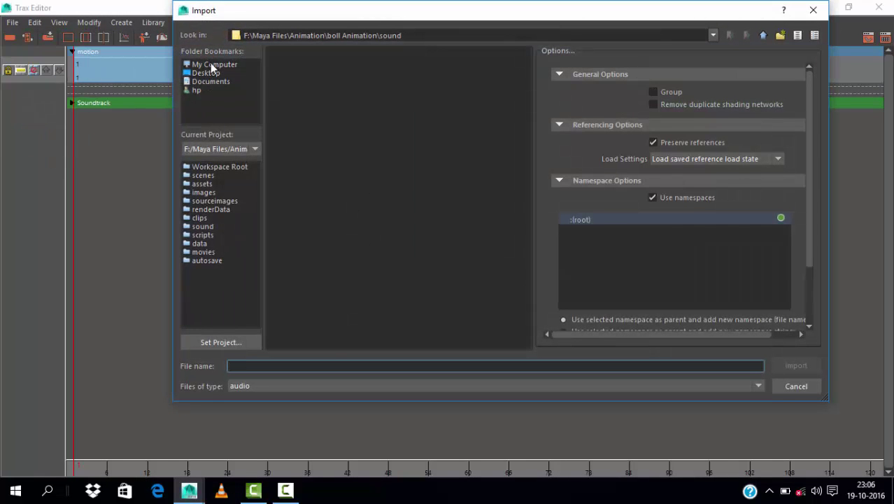
left_click(210, 63)
left_click(200, 81)
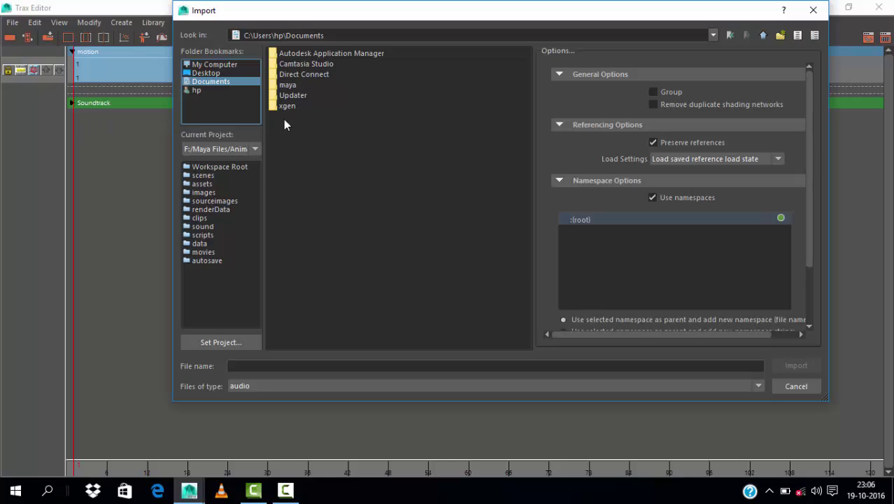
left_click(813, 10)
Step: Select the rotation clip and shrink the Trax Editor to a floating window beside the sphere
left_click(250, 74)
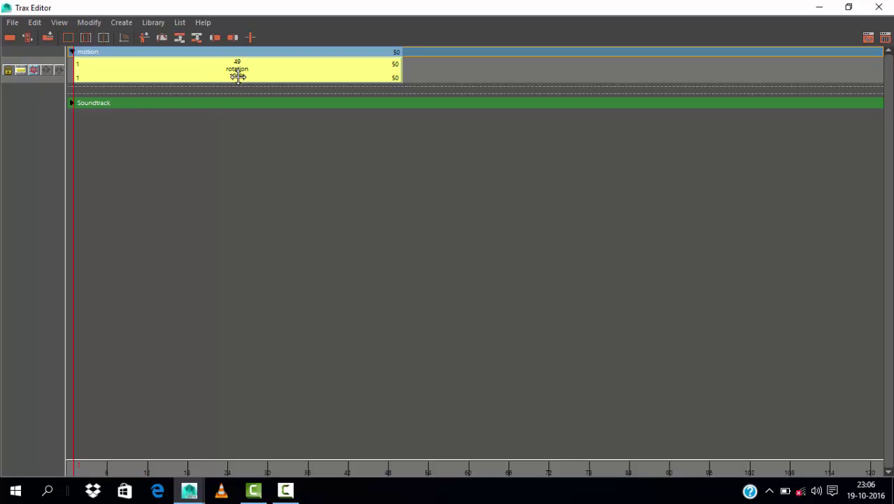
mouse_move(424, 9)
left_mouse_down()
mouse_move(561, 131)
mouse_move(432, 96)
left_mouse_up()
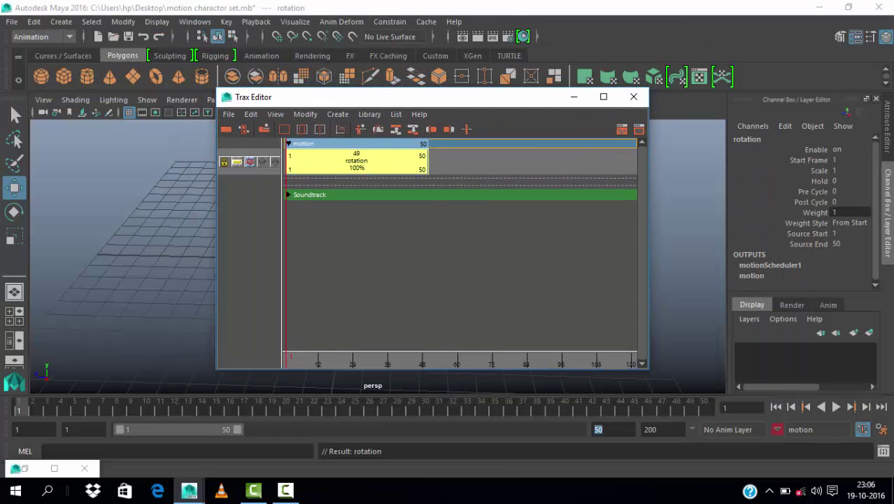
left_click_drag(238, 429, 424, 429)
Step: Extend the playback range end to 133 and scrub to frame 52 to check the tori
left_click_drag(470, 97, 789, 170)
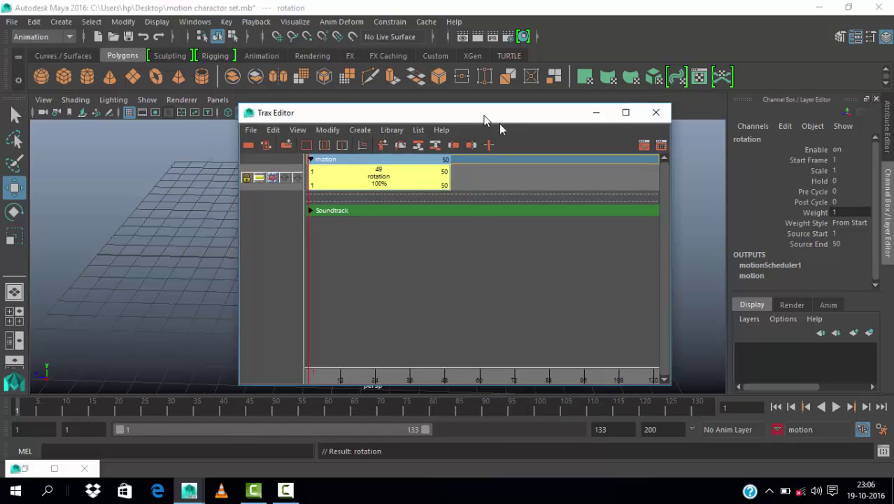
mouse_move(26, 408)
left_mouse_down()
mouse_move(290, 449)
mouse_move(277, 442)
left_mouse_up()
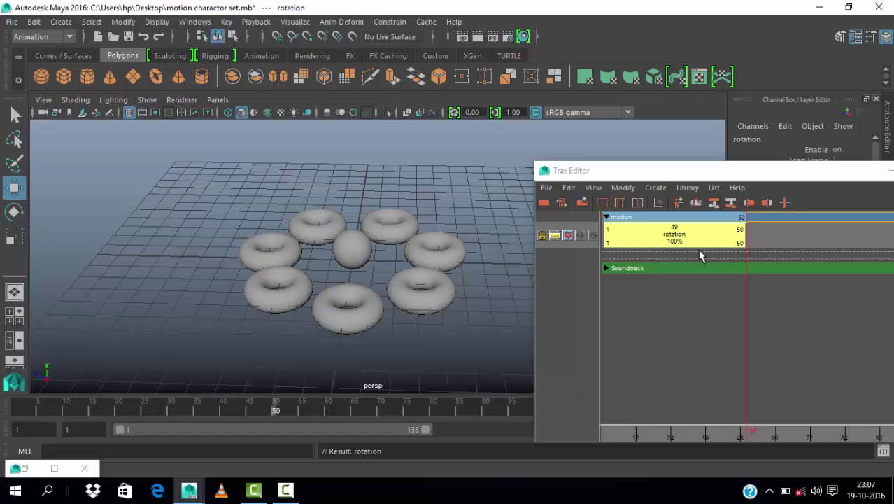
left_click_drag(763, 170, 594, 117)
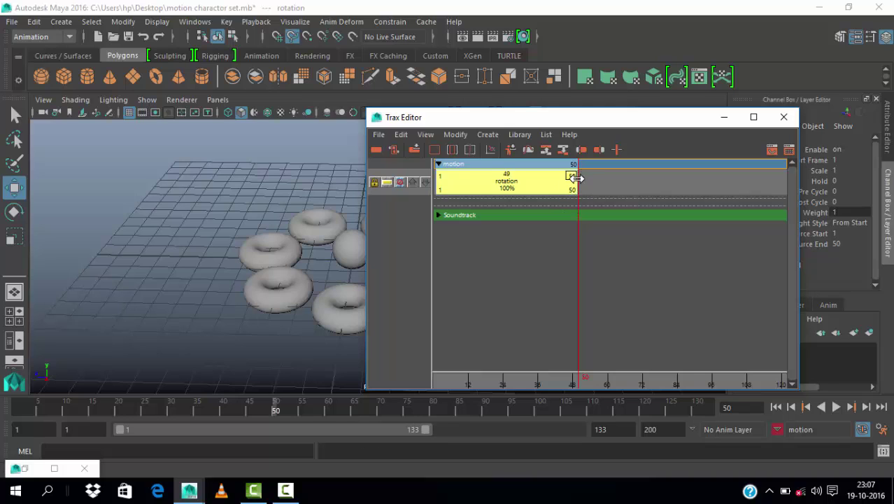
Step: Paste a copy of the rotation clip, rotation1, at frame 50 in the full-screen Trax Editor
left_click(753, 117)
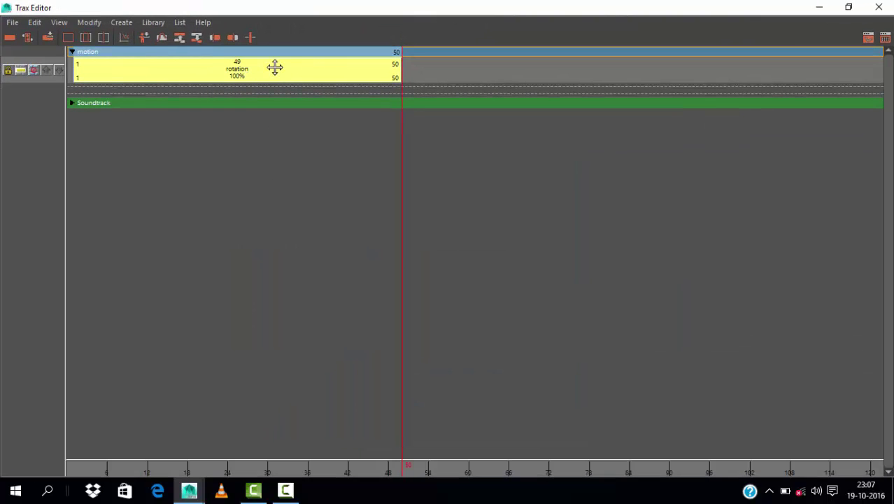
key("ctrl+v")
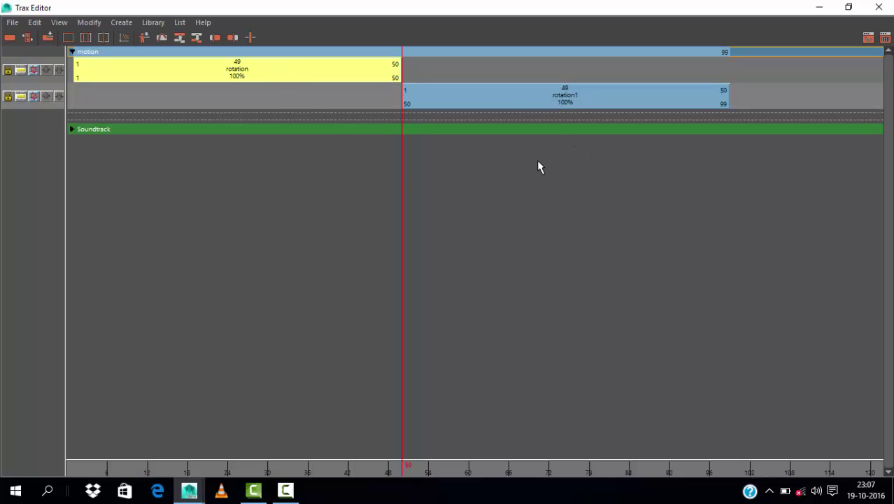
left_click_drag(515, 100, 510, 131)
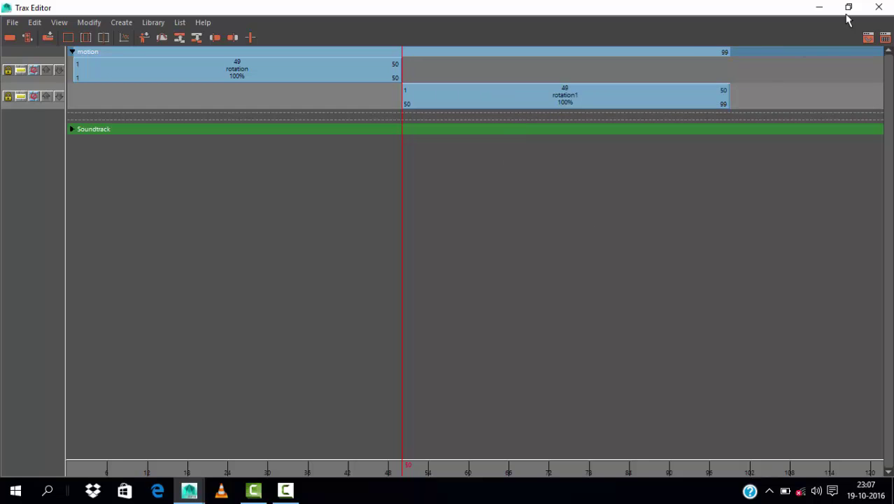
left_click(820, 7)
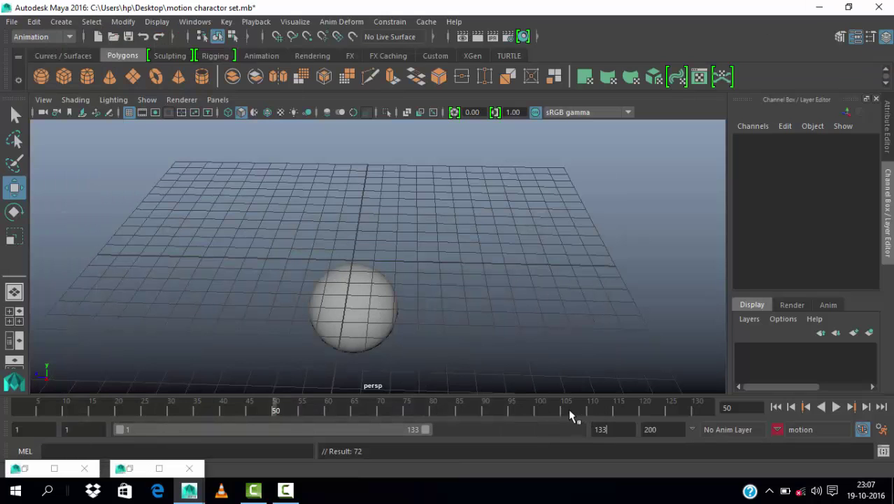
Step: Set the playback end to 100 and play the animation
left_click_drag(607, 429, 557, 430)
type("00")
key("Return")
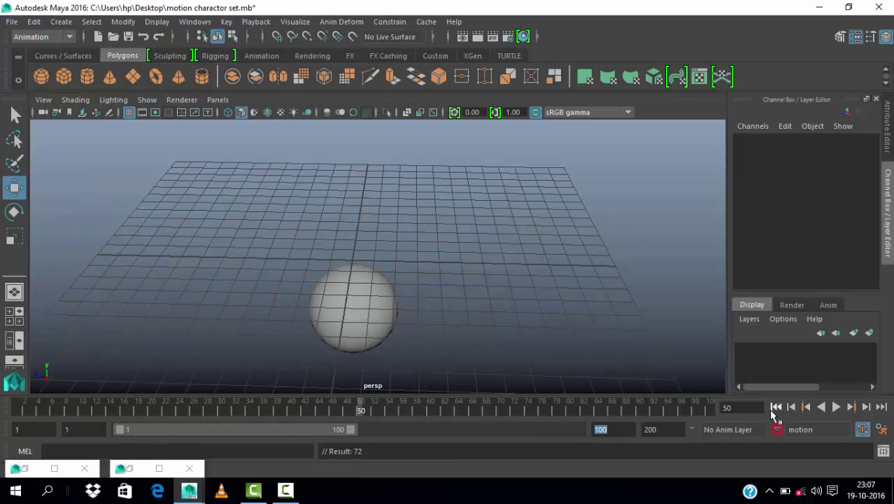
left_click(836, 407)
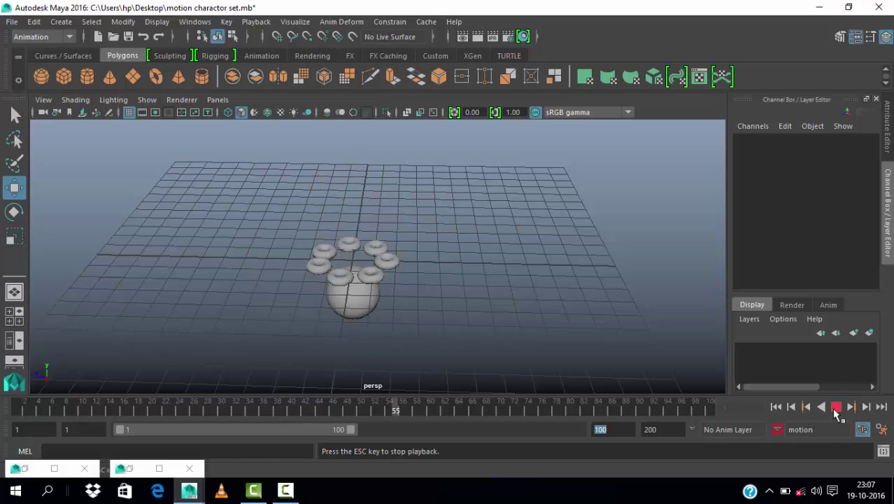
left_click(835, 410)
Step: Paste further copies of the rotation clip after rotation1
left_click(127, 468)
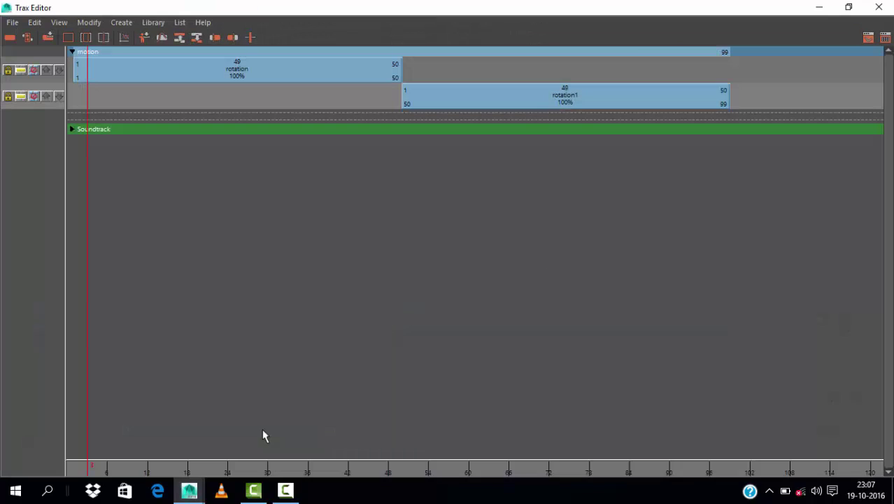
left_click(573, 94)
key("ctrl+v")
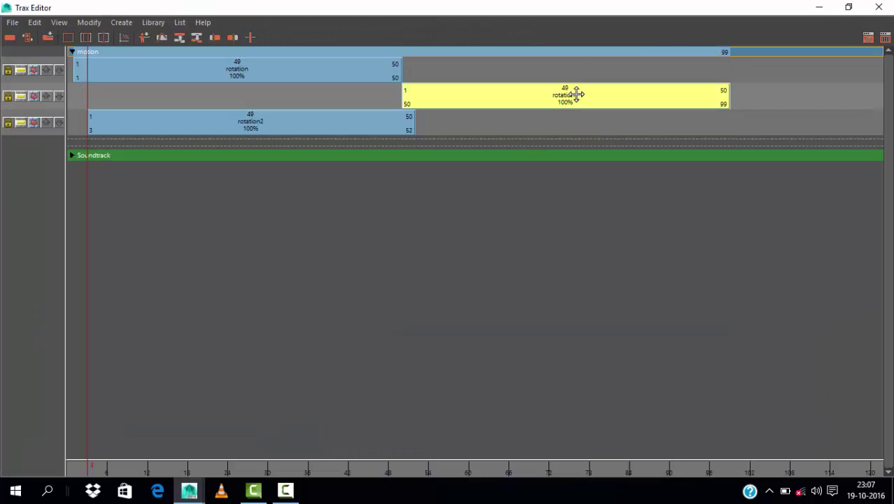
key("ctrl+v")
key("ctrl+v")
scroll(545, 164, "down", 3)
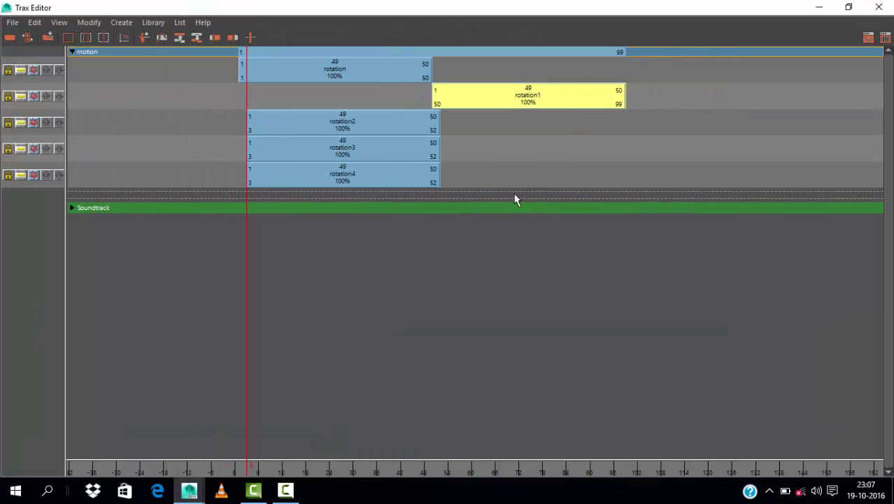
Step: Move rotation2, rotation3 and rotation4 to start at frames 99, 148 and 197
left_click(467, 132)
left_click_drag(467, 132, 344, 175)
left_click(305, 127)
left_click_drag(305, 126, 665, 129)
scroll(516, 227, "down", 3)
left_click(424, 149)
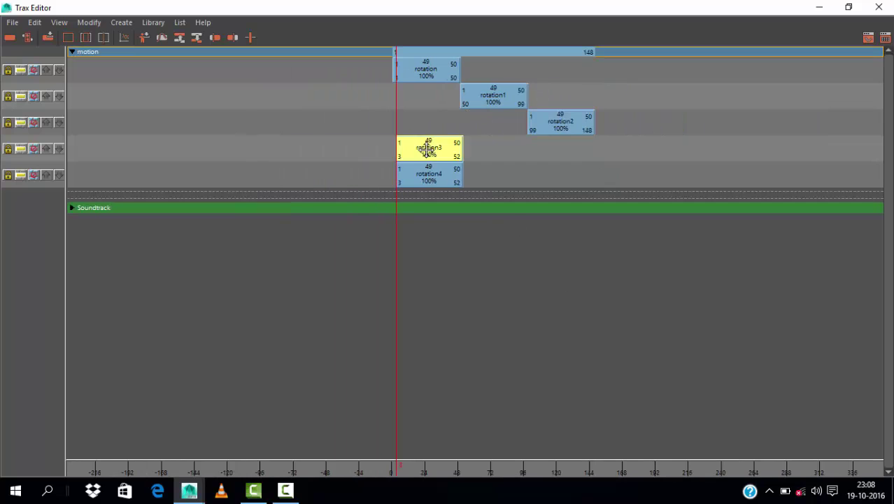
left_click_drag(424, 149, 622, 152)
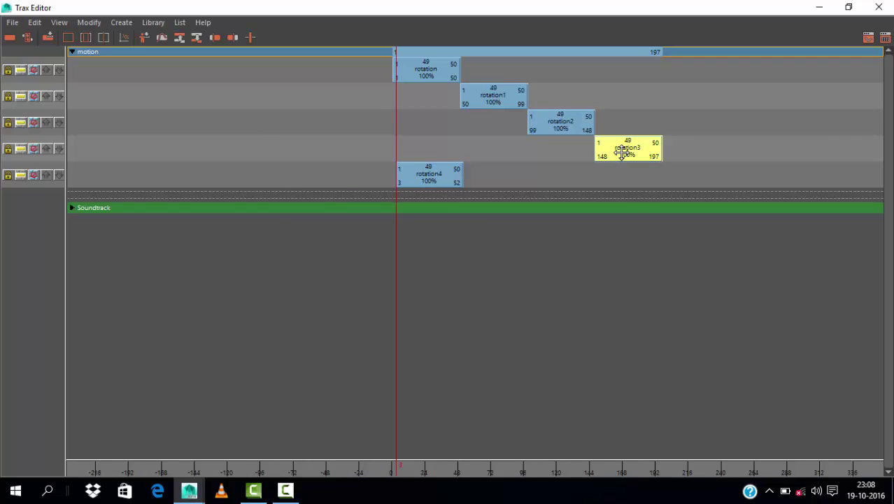
left_click_drag(431, 180, 683, 196)
Step: Deselect, zoom in on the clip sequence, and minimize the Trax Editor
left_click(689, 252)
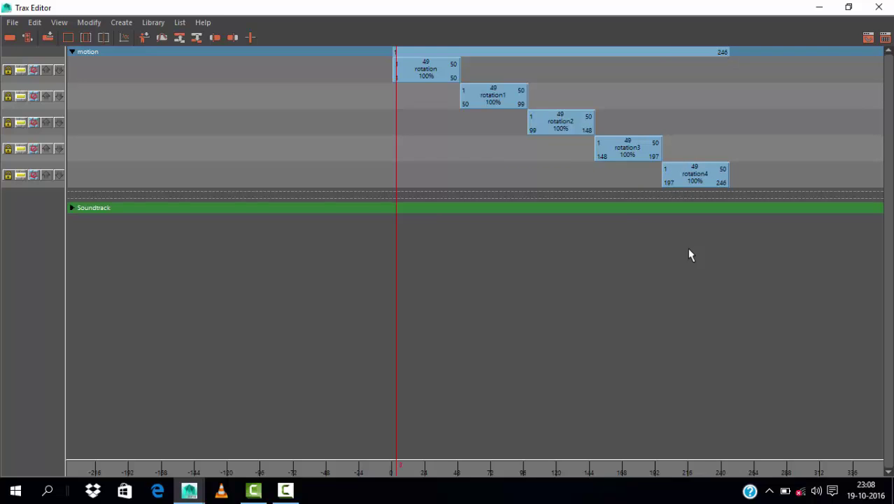
mouse_move(689, 254)
right_mouse_down("alt")
mouse_move(726, 309)
mouse_move(726, 287)
right_mouse_up("alt")
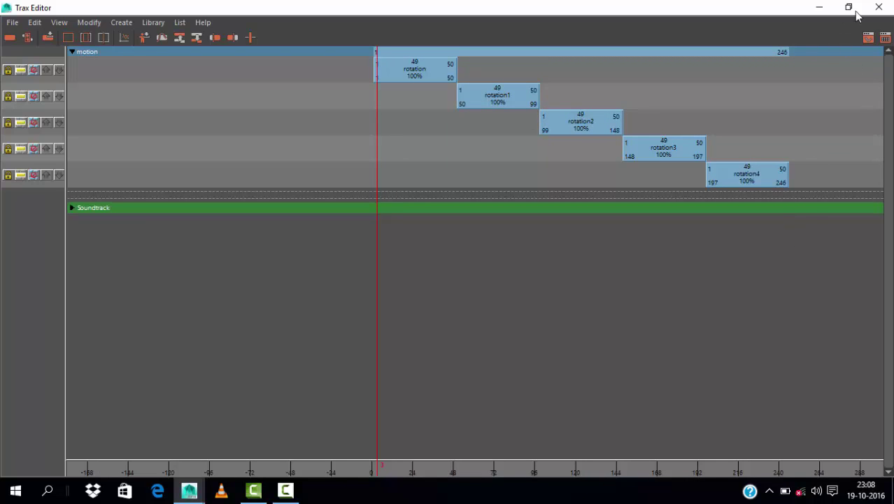
left_click(878, 7)
Step: Set the playback end to 246 and play the full sequence
type("2")
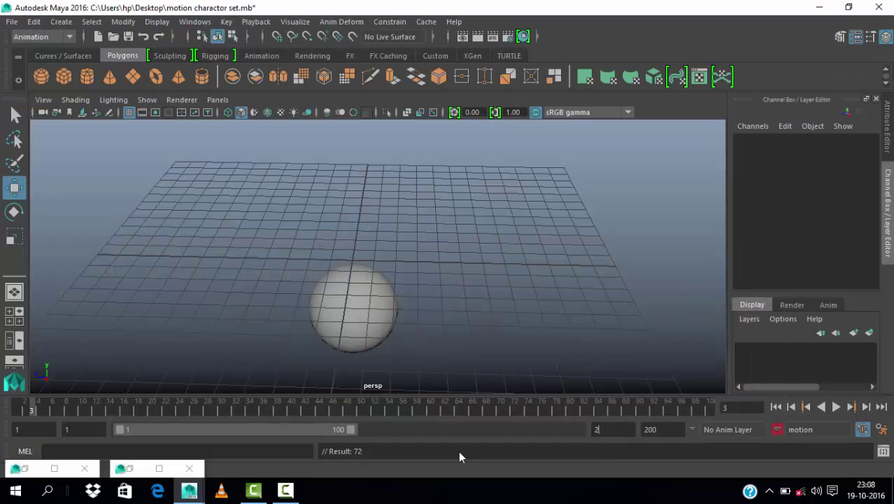
type("46")
key("Return")
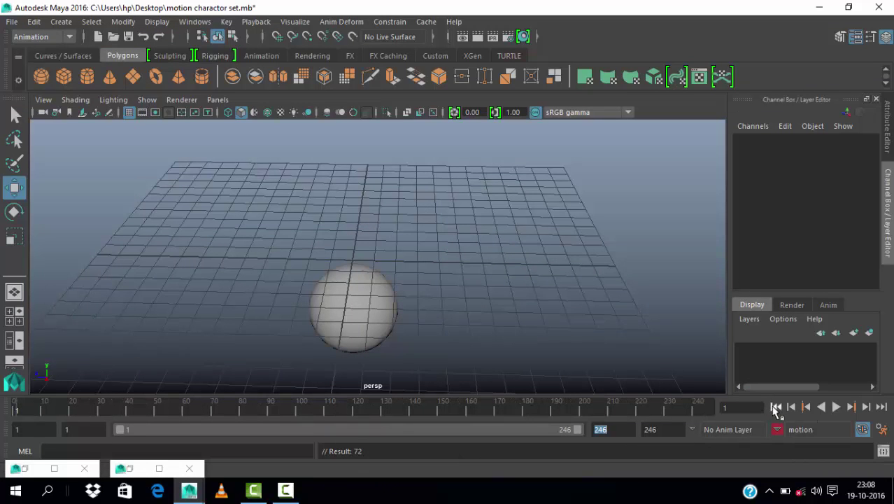
left_click(836, 406)
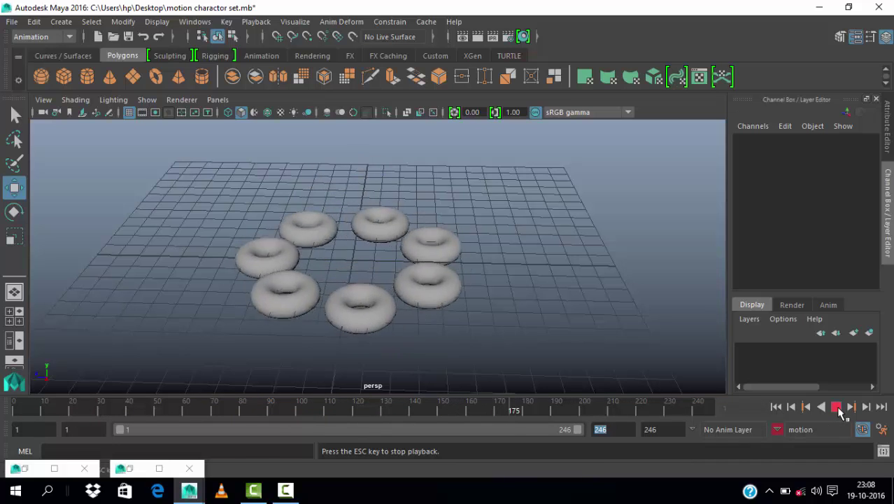
left_click(837, 407)
Step: Try blending the first rotation clip into rotation4 and scaling them, then undo it
left_click(123, 469)
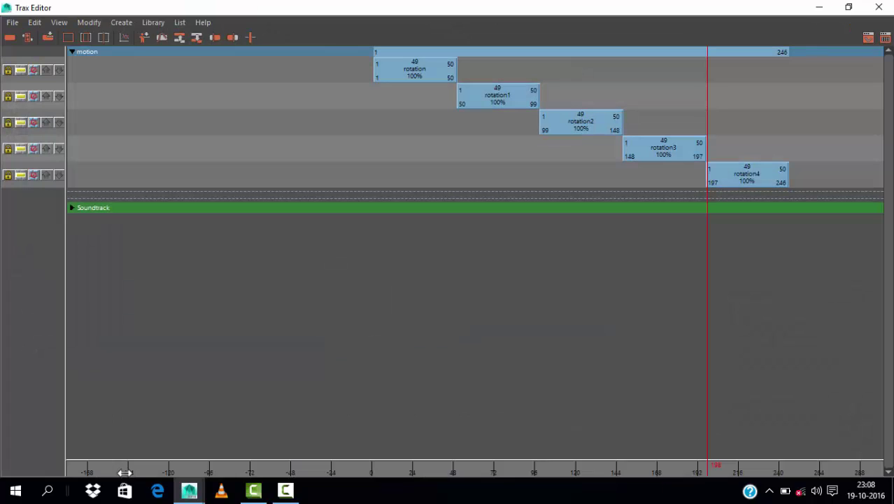
left_click(406, 78)
left_click(770, 173, "shift")
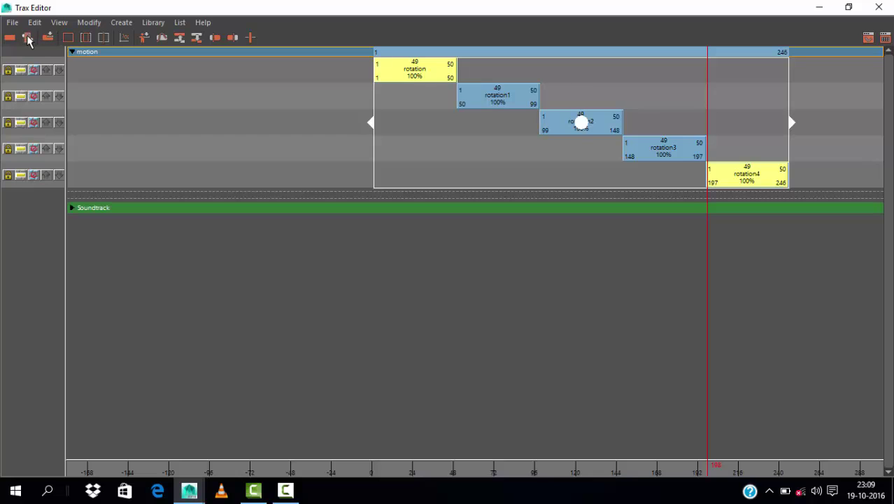
left_click(27, 37)
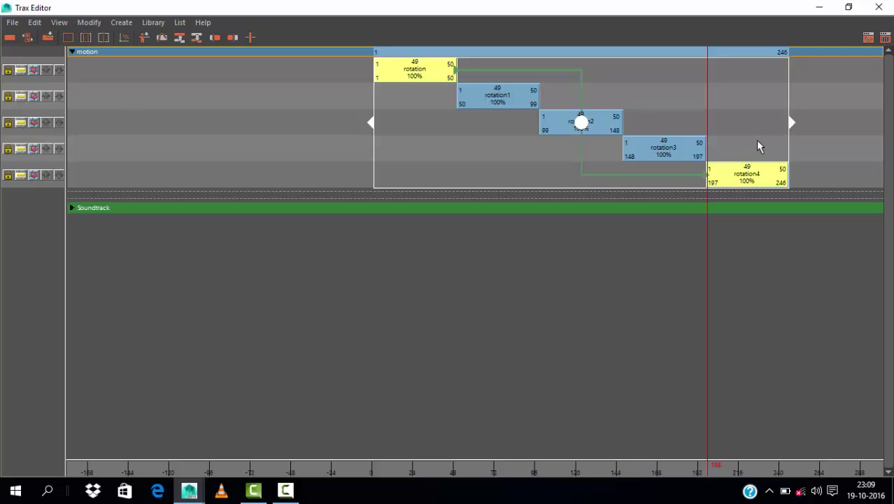
left_click_drag(789, 124, 776, 129)
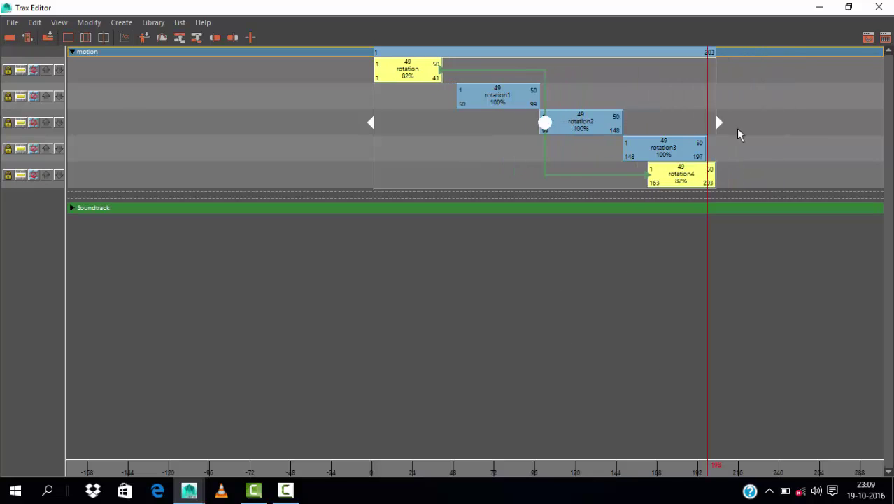
key("ctrl+z")
key("ctrl+z")
key("ctrl+z")
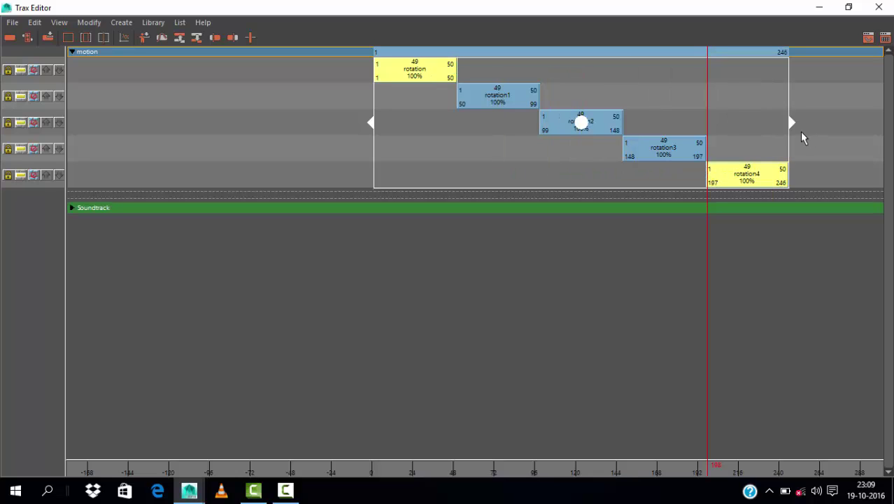
left_click_drag(787, 126, 778, 120)
Step: Select all five rotation clips and scale them together to end at frame 99
left_click(513, 94, "shift")
left_click(556, 128, "shift")
left_click(658, 144, "shift")
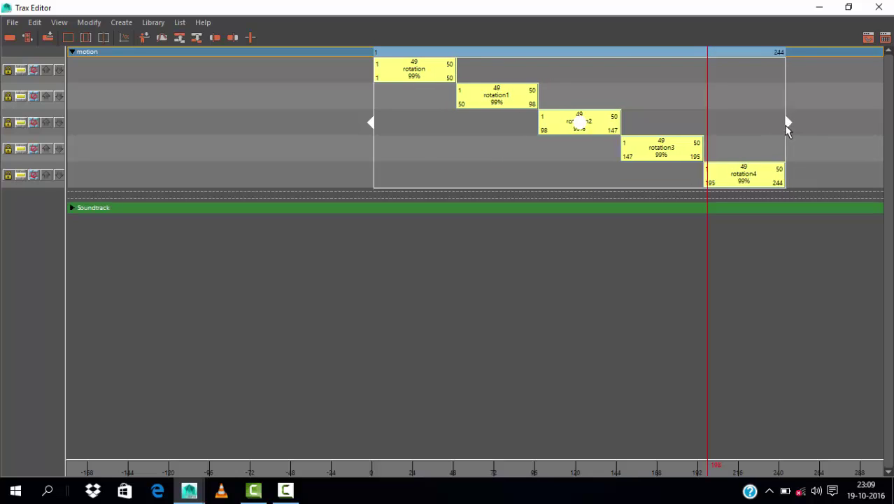
left_click_drag(791, 123, 521, 151)
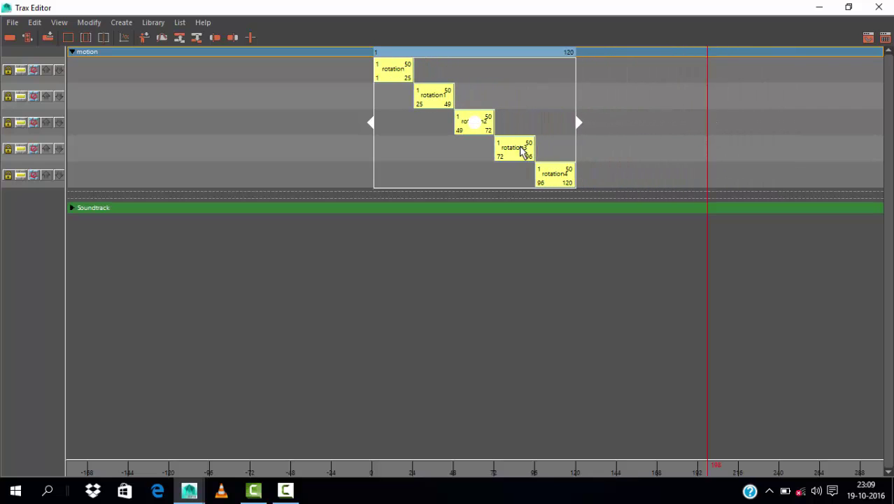
left_click_drag(578, 122, 541, 123)
left_click(819, 7)
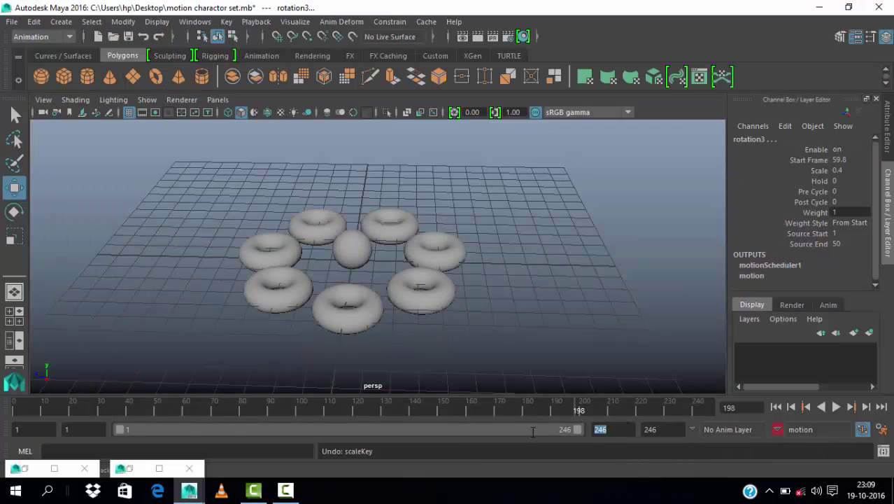
Step: Set the playback range end to 99 and play from the first frame
type("9")
key("Return")
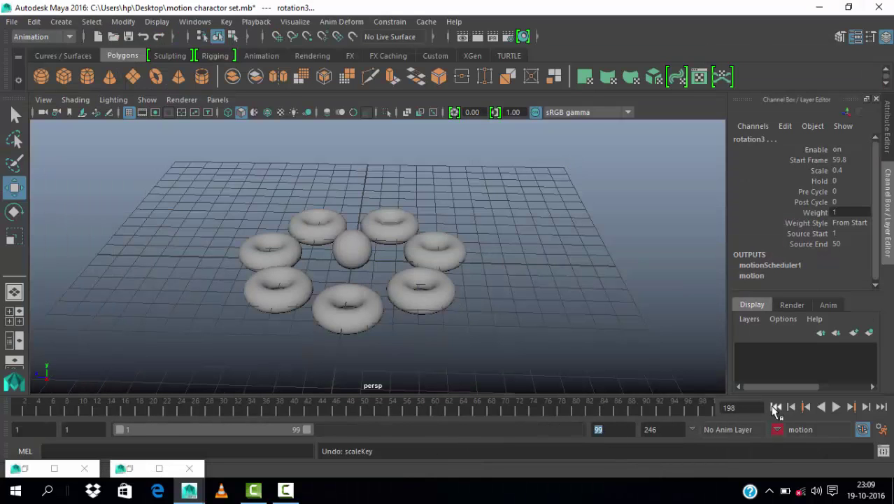
left_click(776, 406)
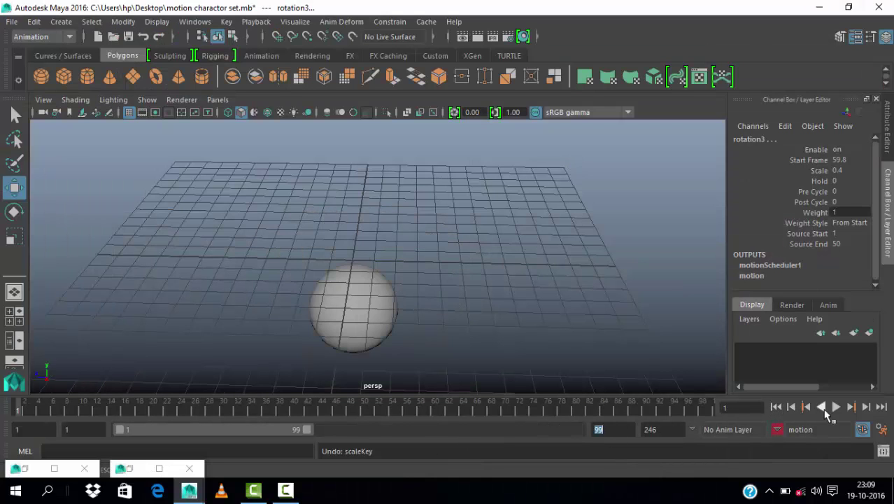
left_click(836, 406)
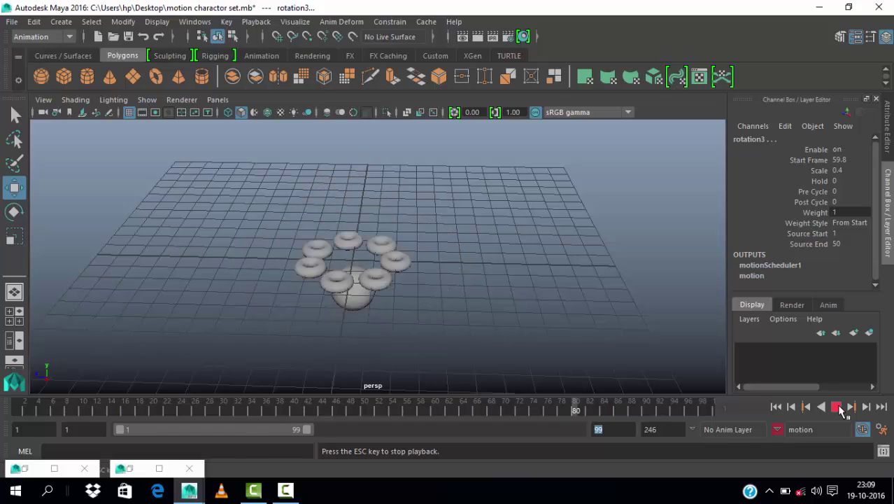
left_click(837, 407)
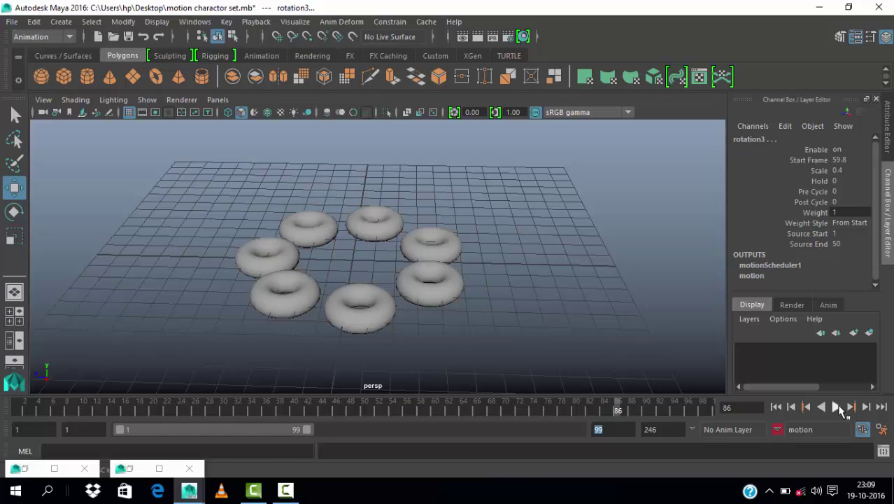
Step: Stretch the rotation clips so the sequence ends at frame 230, then replay
left_click(151, 468)
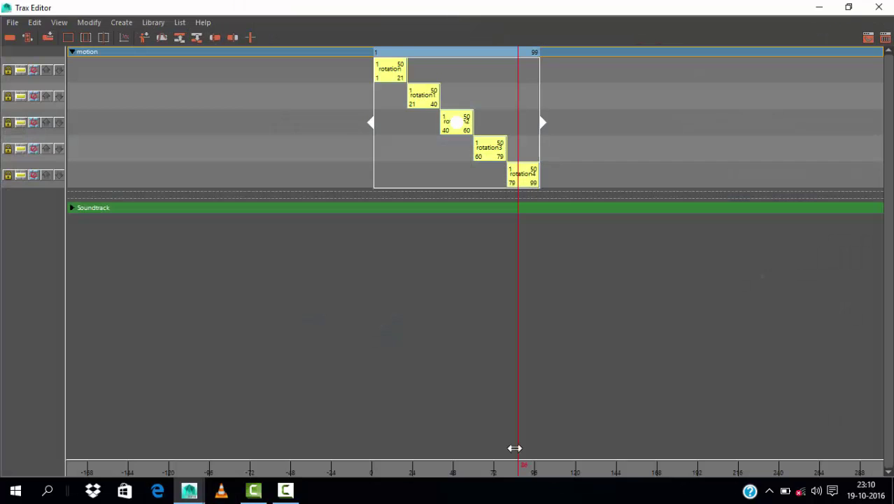
left_click_drag(742, 136, 838, 147)
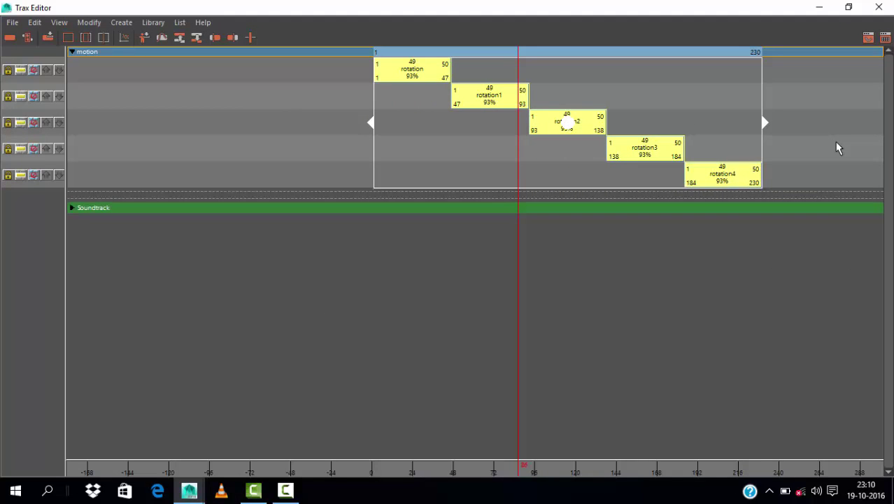
left_click(819, 7)
left_click(776, 406)
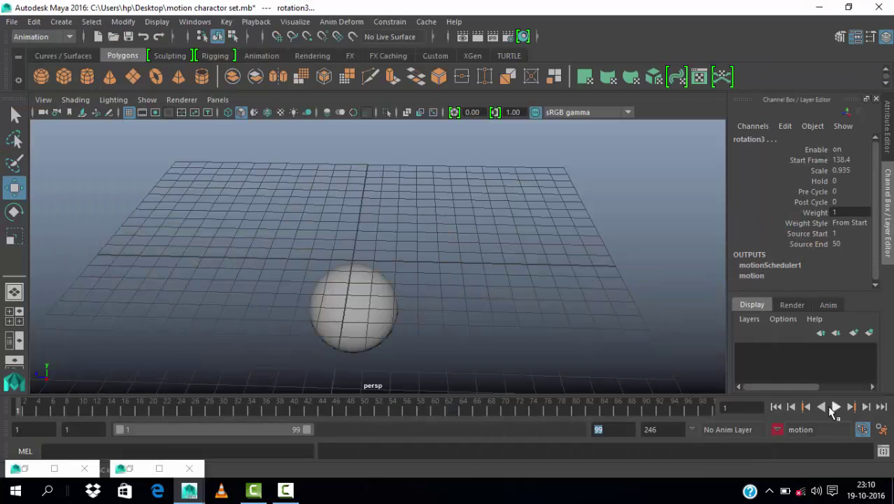
left_click(838, 407)
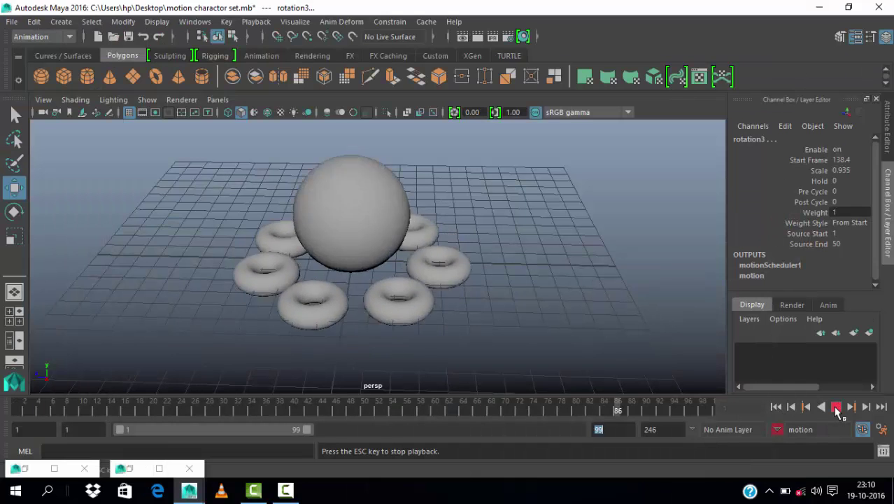
left_click(837, 409)
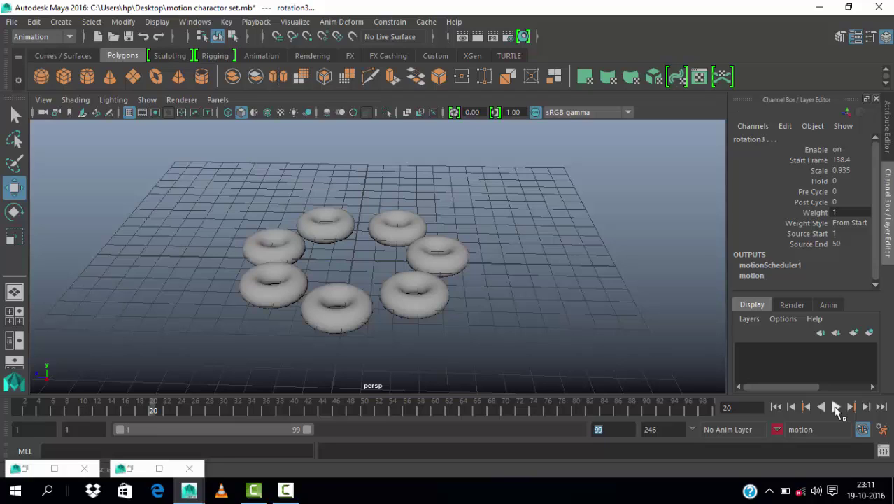
left_click(836, 408)
Step: Remove the extra clips rotation4 through rotation1, leaving only the original rotation clip
double_click(143, 469)
left_click(737, 174)
key("ctrl+z")
key("ctrl+z")
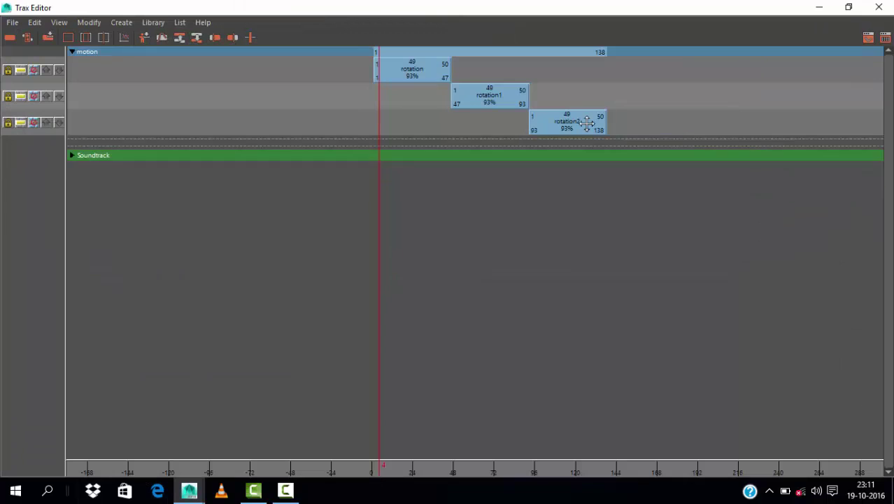
key("ctrl+z")
key("ctrl+z")
mouse_move(471, 118)
right_mouse_down("alt")
mouse_move(468, 110)
mouse_move(404, 171)
right_mouse_up("alt")
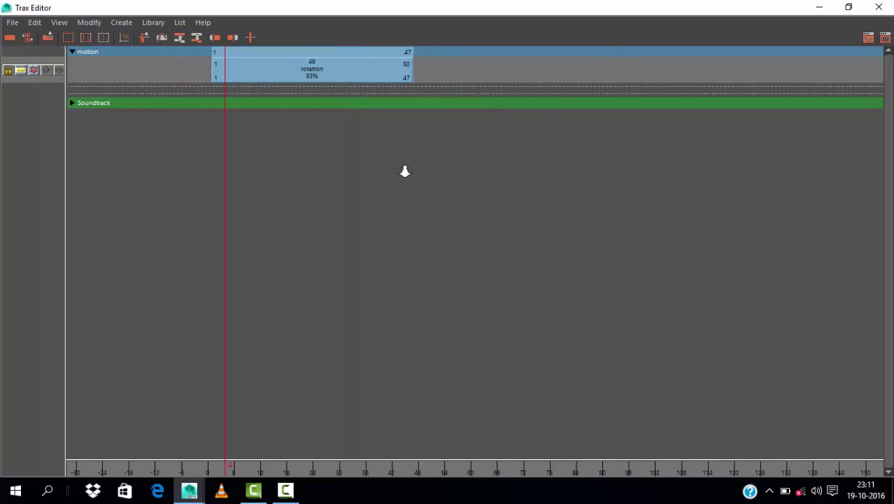
Step: Set the rotation clip's end frame to 50
left_click(340, 71)
left_click(326, 184)
left_click(326, 75)
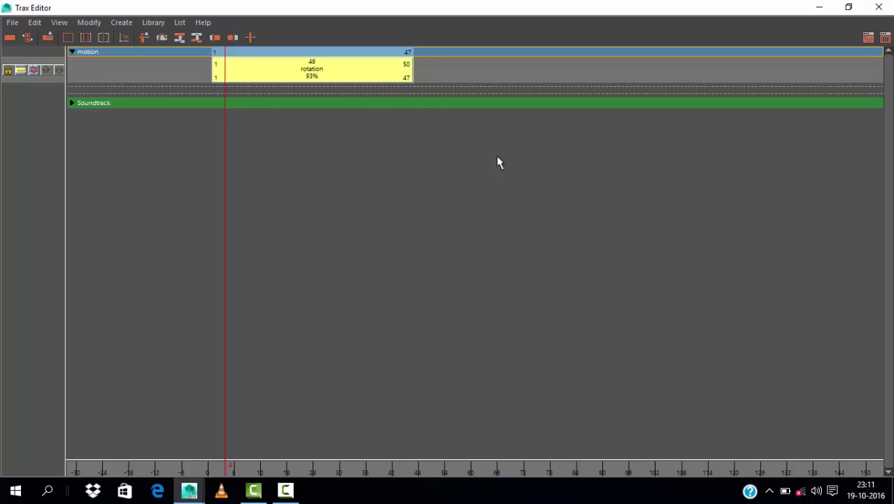
left_click(406, 78)
type("50")
key("Return")
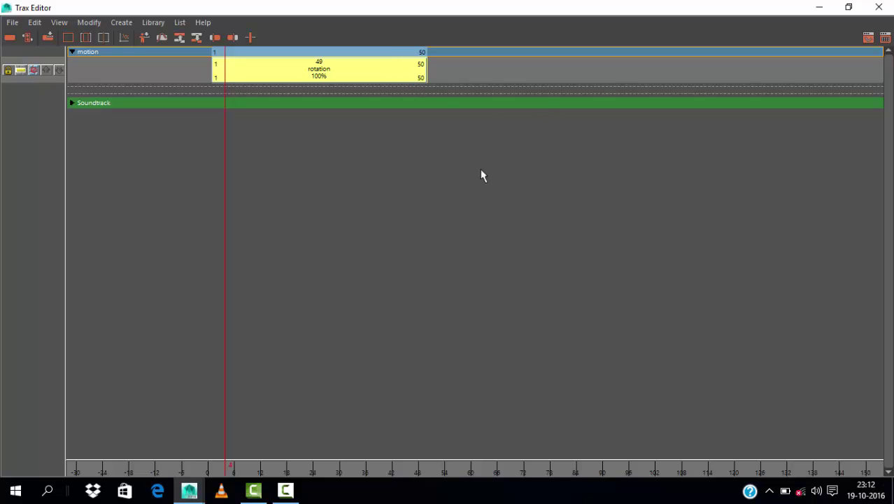
left_click(486, 282)
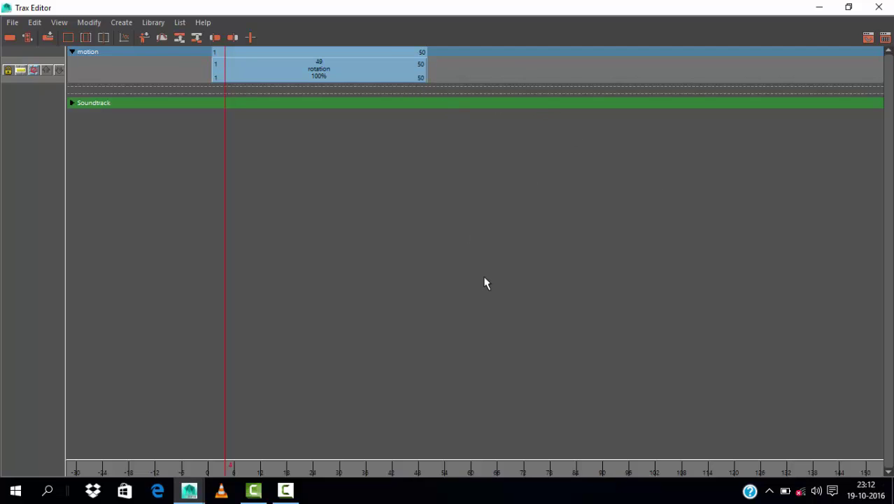
Step: Shrink the clip editor to a window out of the viewport and play the animation
double_click(578, 10)
mouse_move(777, 223)
left_mouse_down()
mouse_move(788, 181)
mouse_move(366, 361)
left_mouse_up()
scroll(426, 252, "down", 3)
left_click(836, 406)
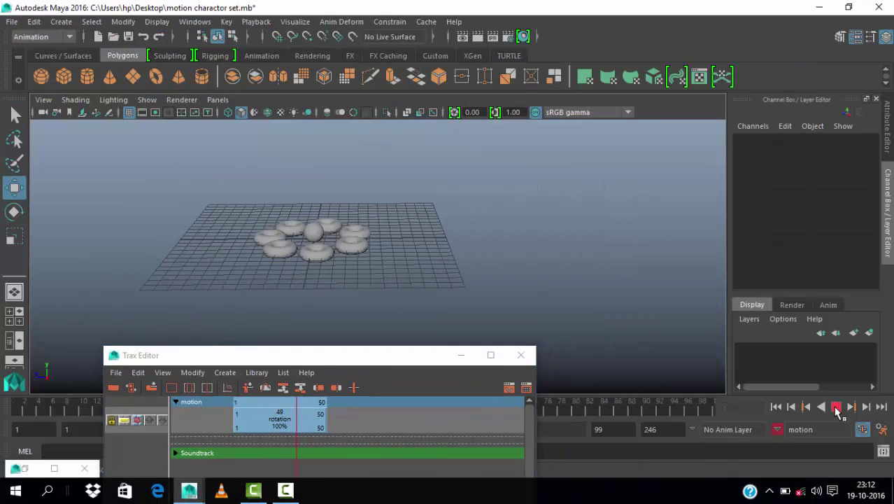
left_click(836, 406)
Step: Stretch the rotation clip toward frame 100 and play to check
left_click(318, 426)
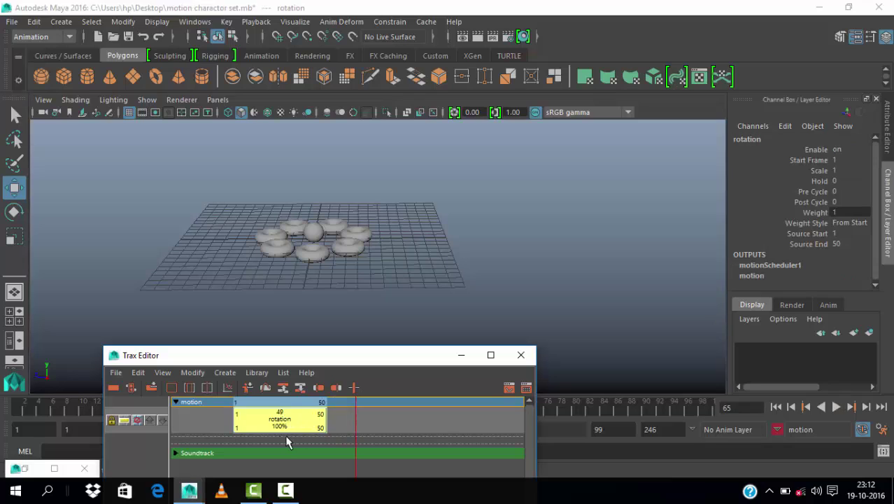
left_click_drag(395, 420, 395, 420)
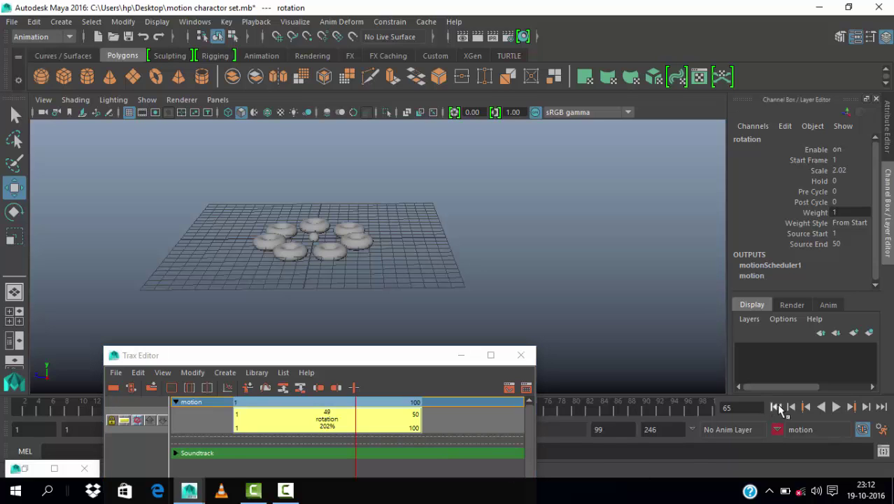
left_click(836, 406)
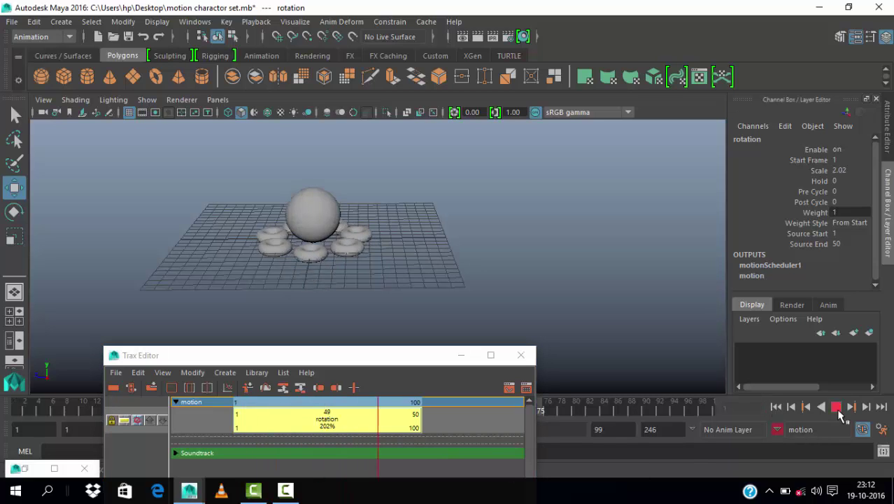
left_click(836, 407)
Step: Try a 50% scale on the rotation clip, play it, then undo
left_click(414, 427)
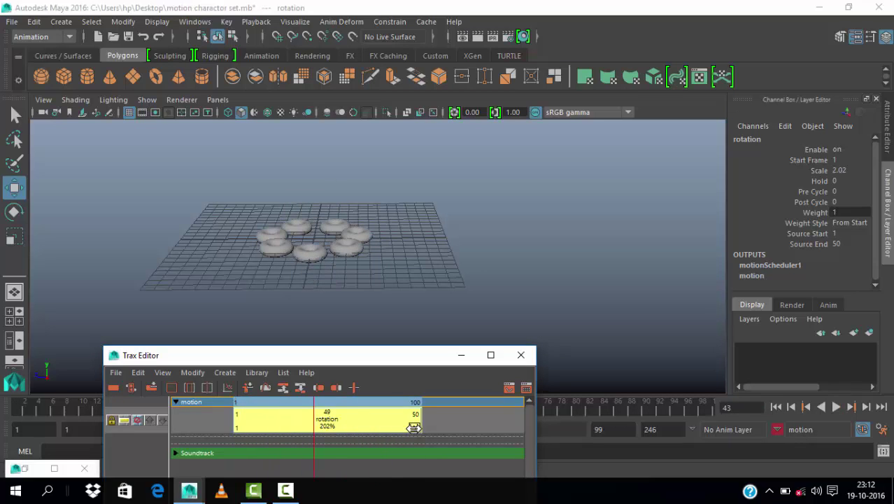
type("50")
key("BackSpace")
key("BackSpace")
left_click(332, 427)
left_click(332, 427)
type("50")
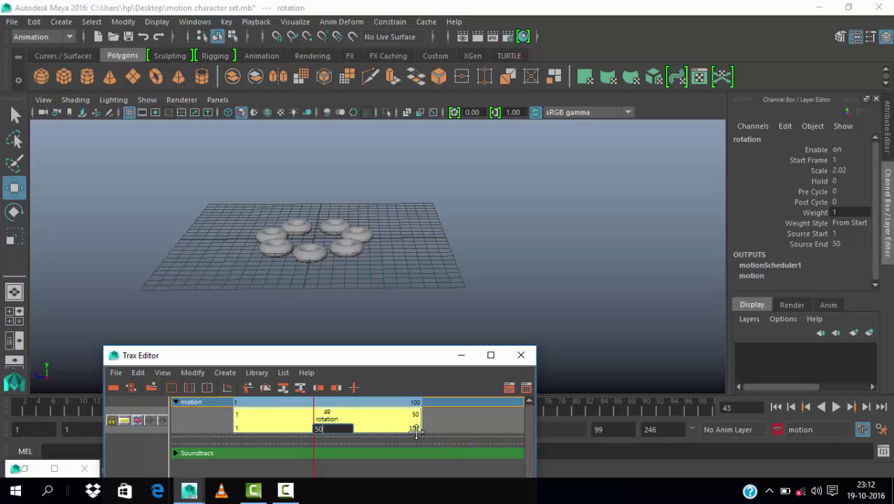
key("Return")
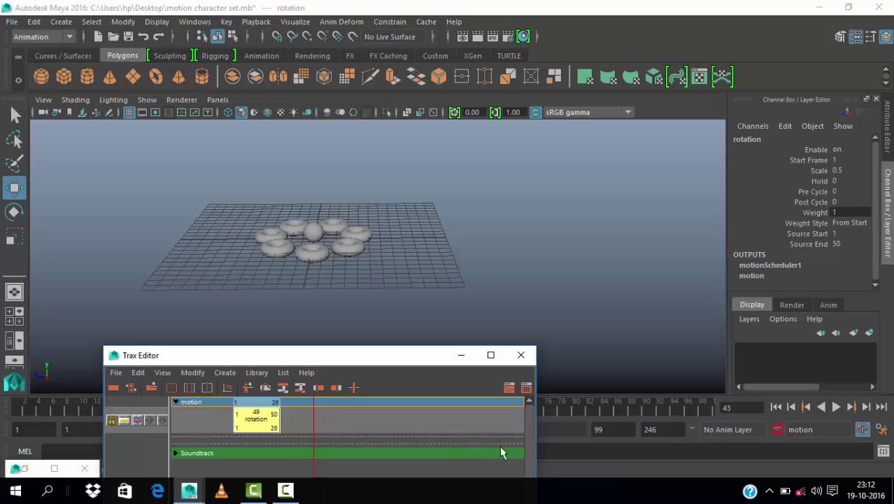
left_click(836, 407)
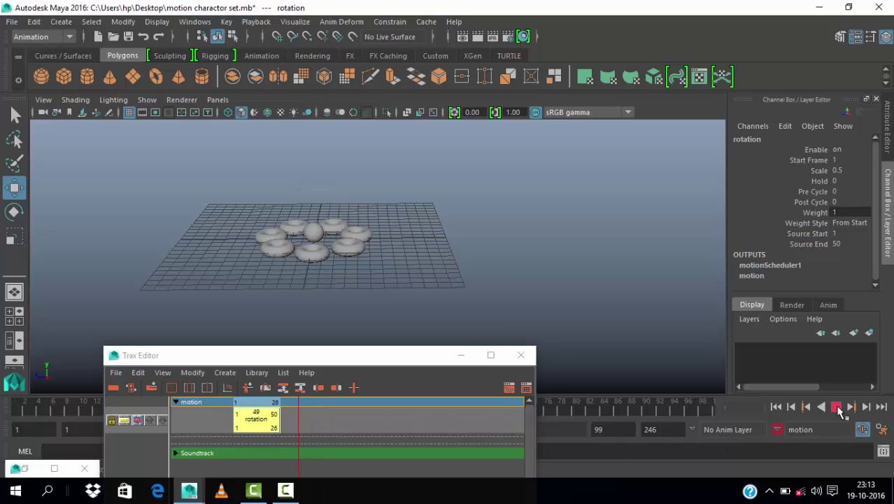
left_click(836, 407)
key("ctrl+z")
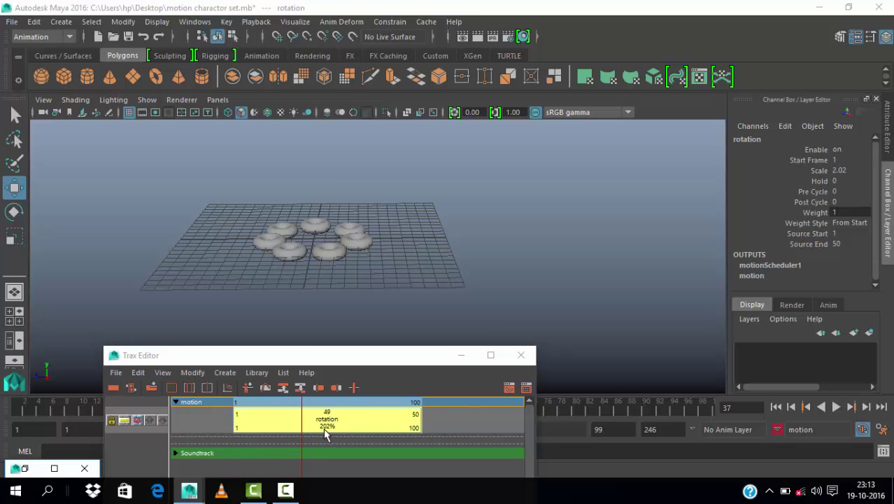
Step: Restore the clip to 100% scale and drag its cycle handle out to about C3.0
left_click(327, 426)
type("100")
key("Return")
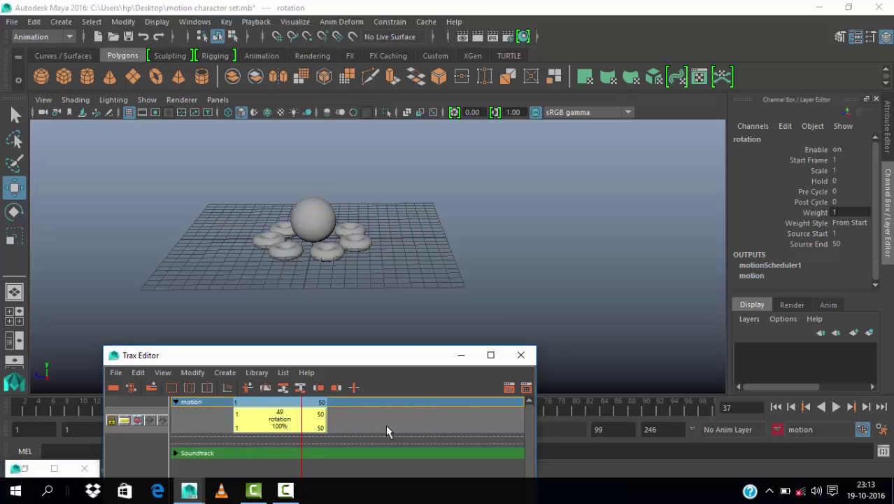
left_click(385, 425)
mouse_move(324, 426)
left_mouse_down()
mouse_move(453, 428)
mouse_move(324, 426)
left_mouse_up()
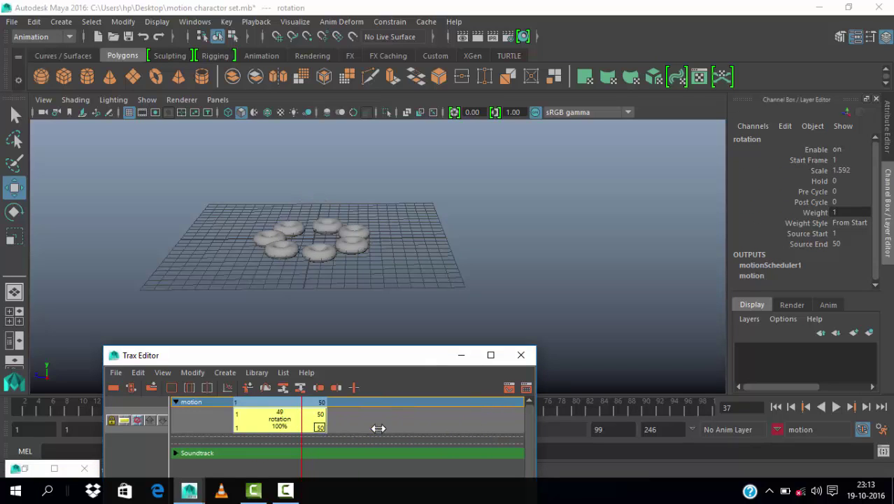
left_click(333, 431)
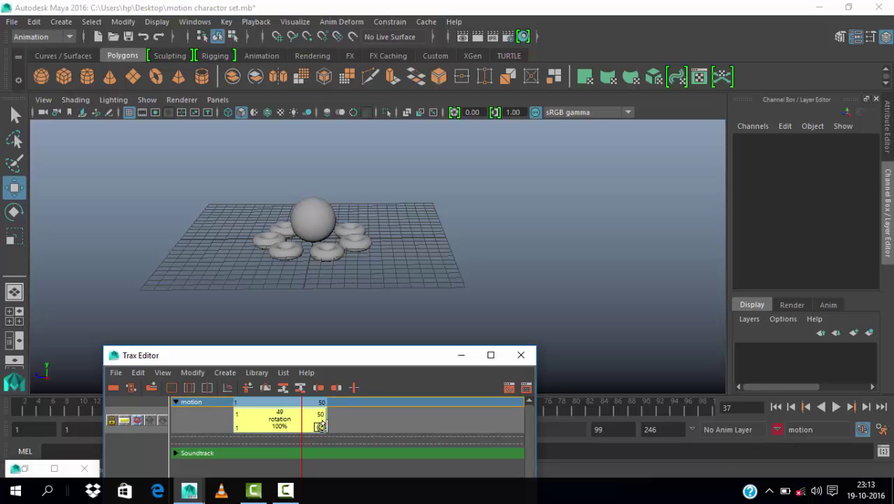
left_click_drag(320, 426, 595, 434)
Step: Extend the rotation clip's cycling to about frame 197 and play to check
left_click(491, 355)
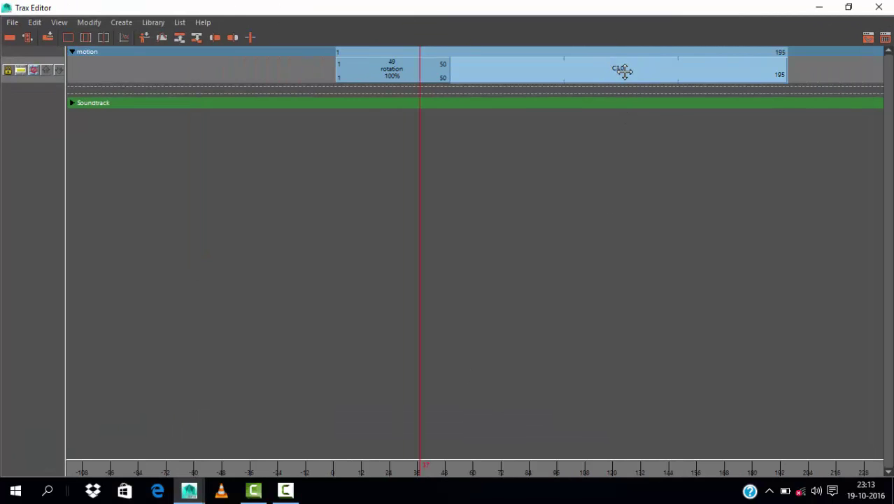
key("ctrl+z")
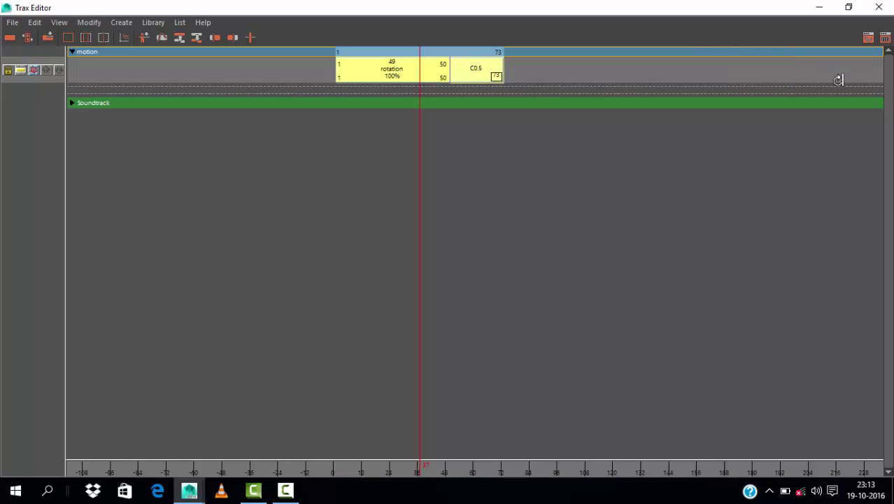
left_click_drag(550, 74, 891, 73)
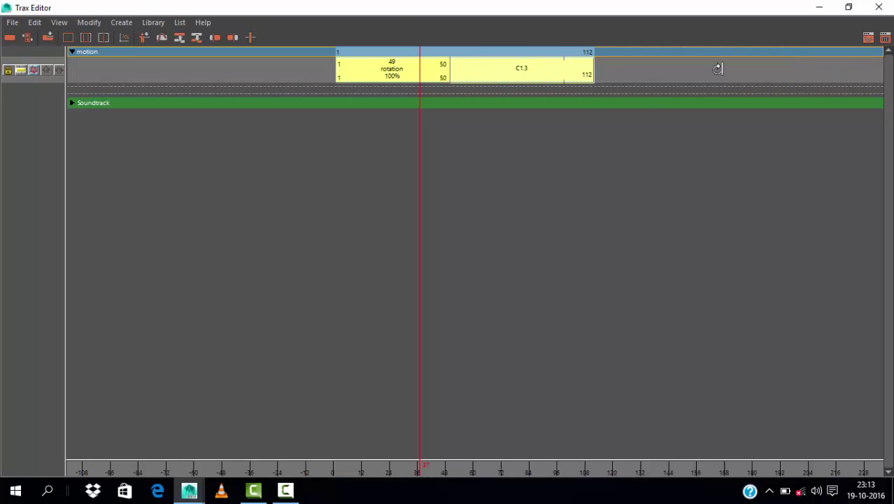
left_click(669, 196)
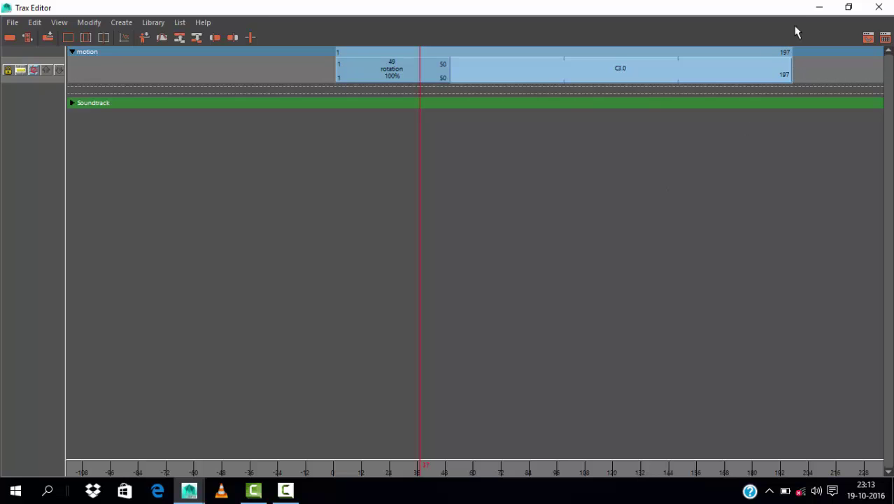
left_click(819, 7)
left_click(837, 407)
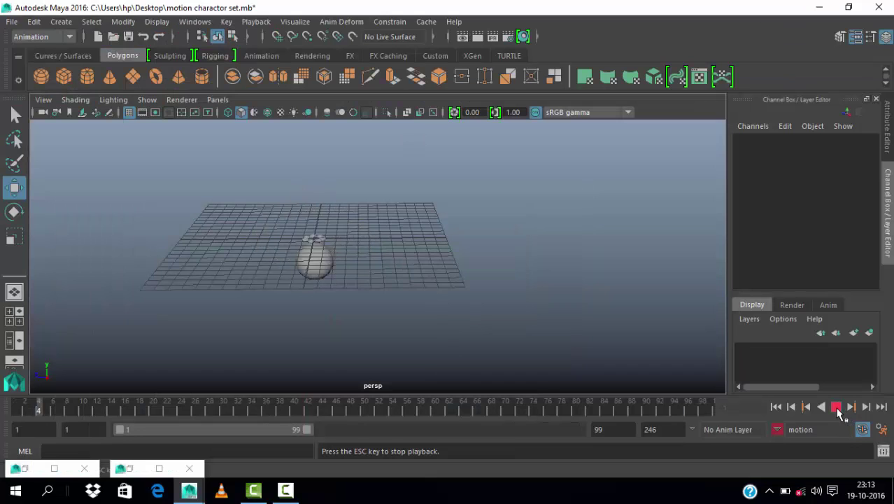
left_click(836, 408)
key("ctrl+z")
Step: Copy the rotation clip and paste it as rotation1 at frame 80
left_click(181, 475)
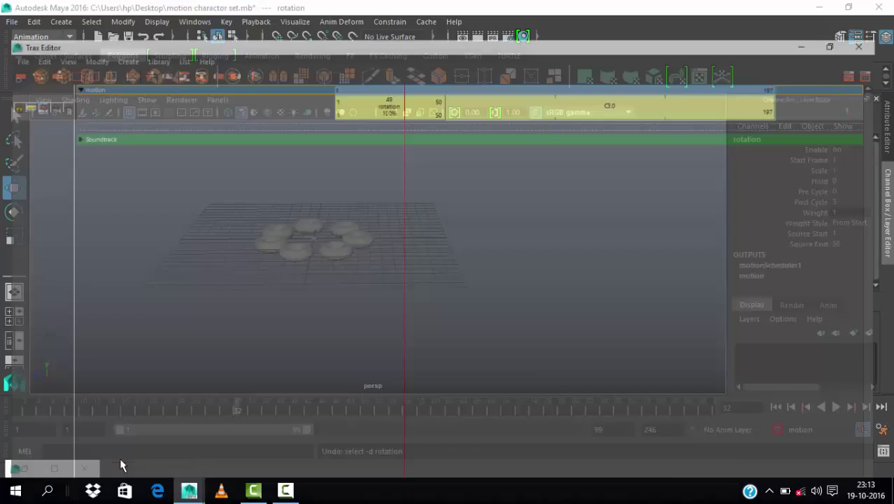
mouse_move(407, 90)
left_mouse_down()
mouse_move(560, 106)
mouse_move(522, 123)
left_mouse_up()
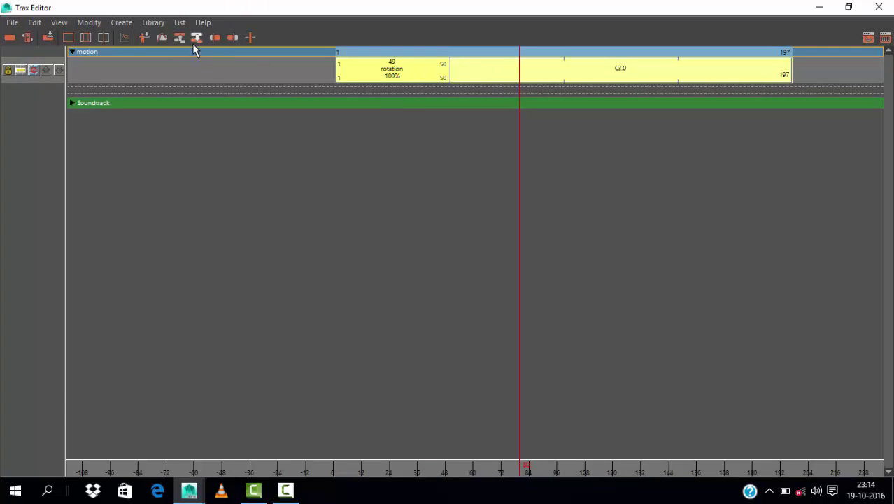
key("ctrl+c")
key("ctrl+v")
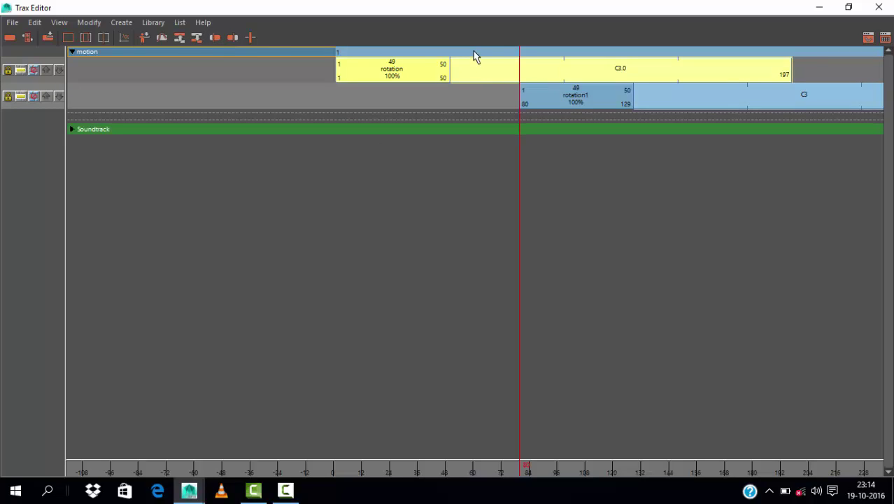
Step: Trim the original rotation clip's cycling at frame 80 and restore the editor window
left_click(197, 38)
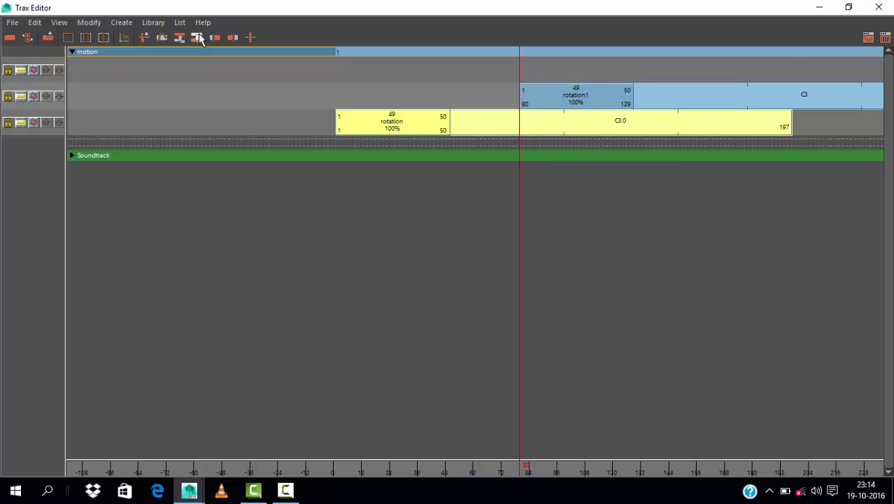
left_click(200, 38)
left_click(232, 38)
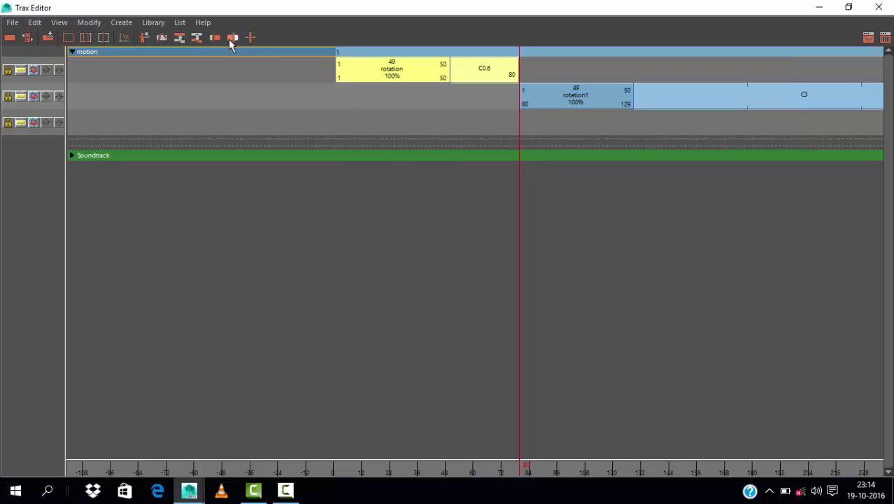
left_click(612, 217)
left_click(848, 7)
Step: Remove rotation1's repeat cycles and shorten it to end at frame 106
left_click_drag(749, 84, 395, 338)
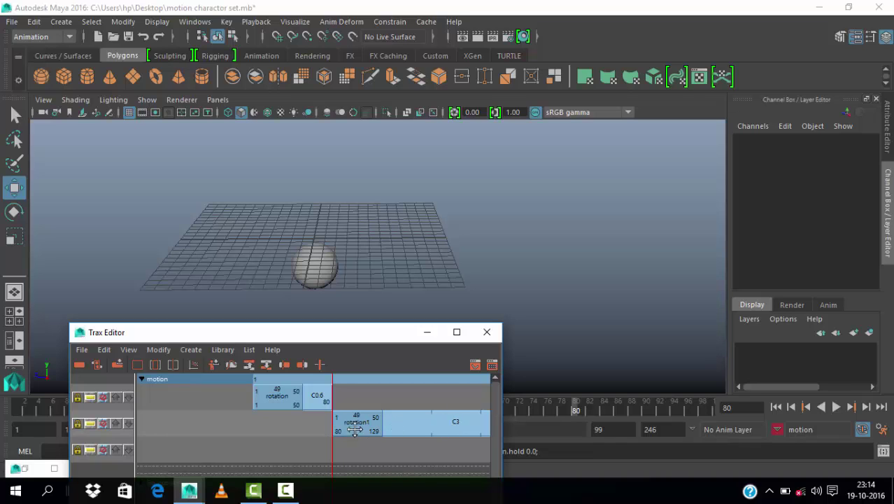
left_click(455, 423)
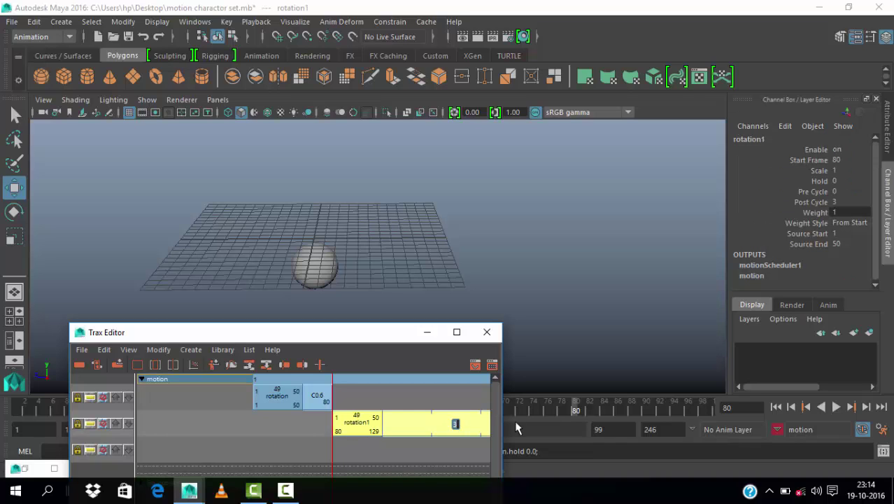
key("ctrl+z")
left_click(432, 438)
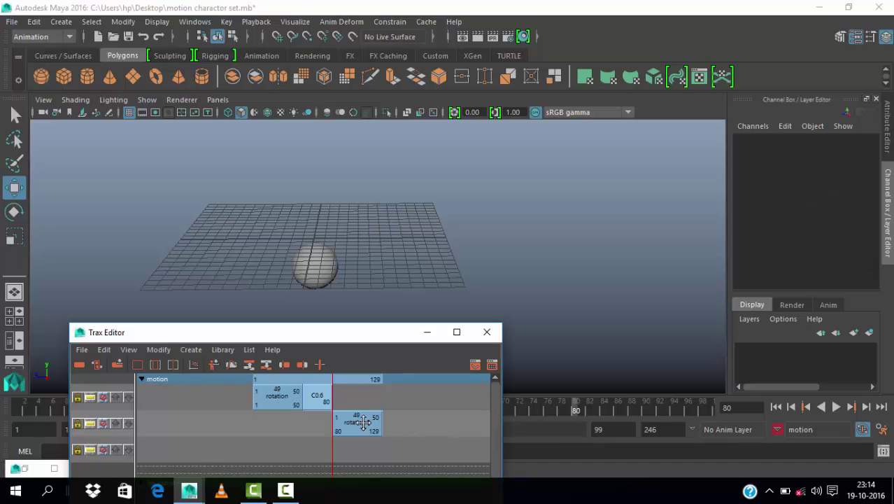
mouse_move(381, 434)
left_mouse_down()
mouse_move(359, 434)
mouse_move(379, 447)
left_mouse_up()
Step: Copy the clip and paste a rotation2 copy onto the third track
left_click(280, 395)
key("ctrl+c")
key("ctrl+v")
left_click(418, 402)
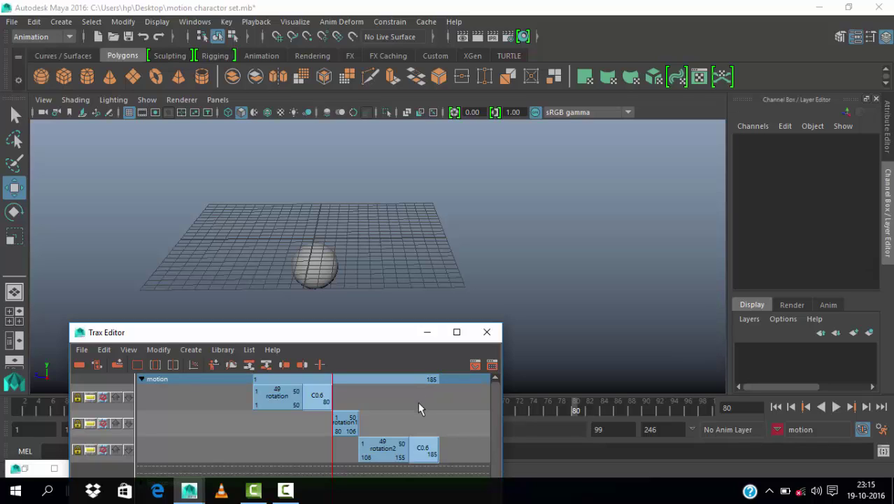
left_click_drag(399, 448, 373, 448)
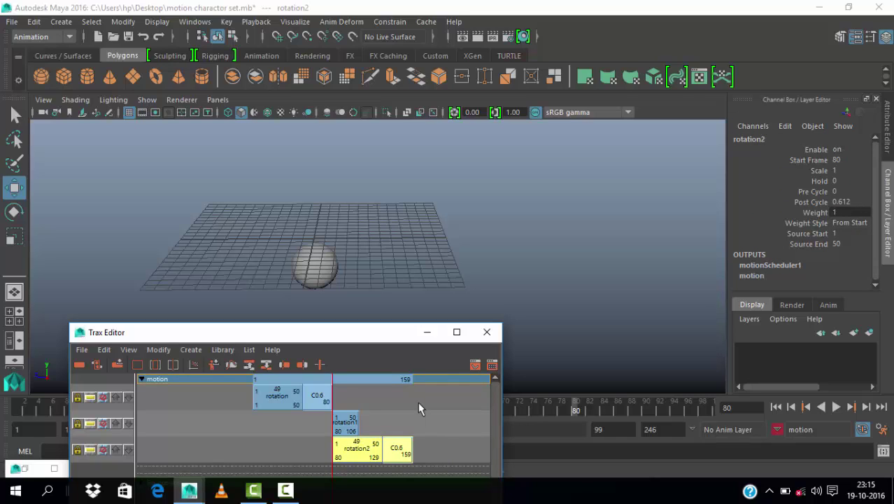
key("alt+v")
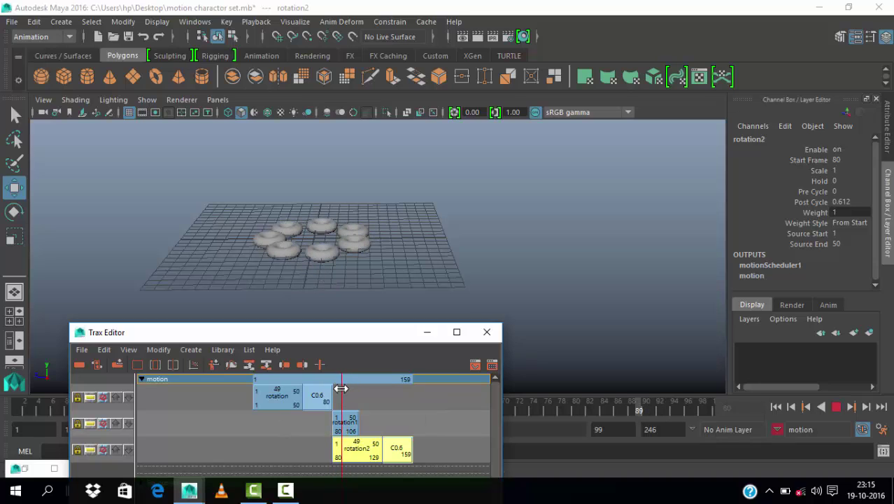
Step: Shift rotation2 to start at frame 106, checking with playback
left_click(344, 423)
left_click(347, 451)
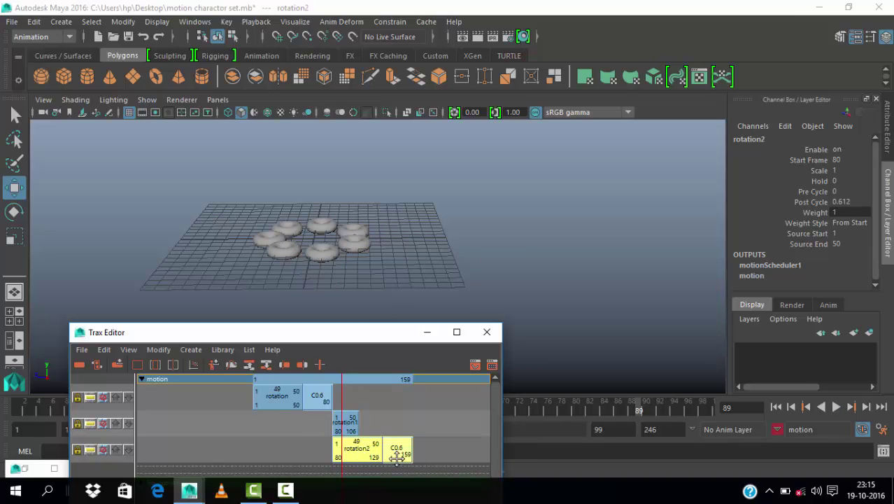
left_click(836, 407)
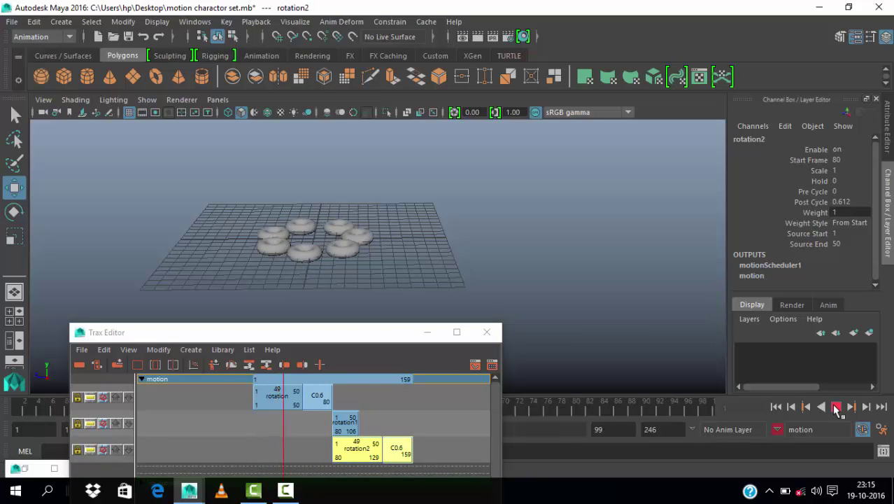
left_click(836, 407)
left_click_drag(354, 450, 382, 450)
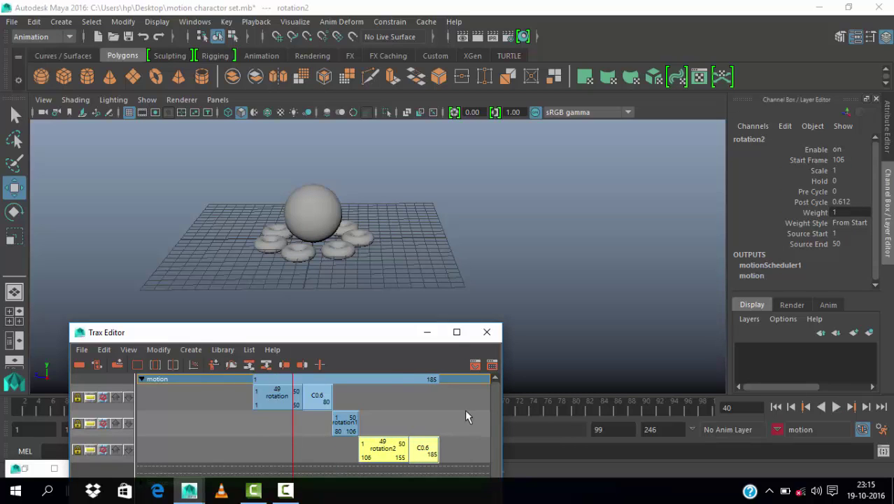
left_click(836, 407)
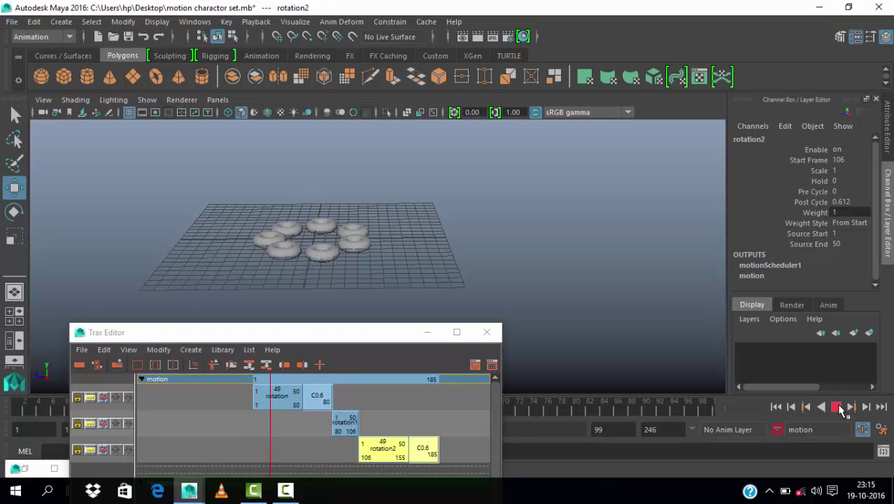
left_click(836, 407)
mouse_move(340, 332)
left_mouse_down()
mouse_move(359, 300)
mouse_move(471, 223)
left_mouse_up()
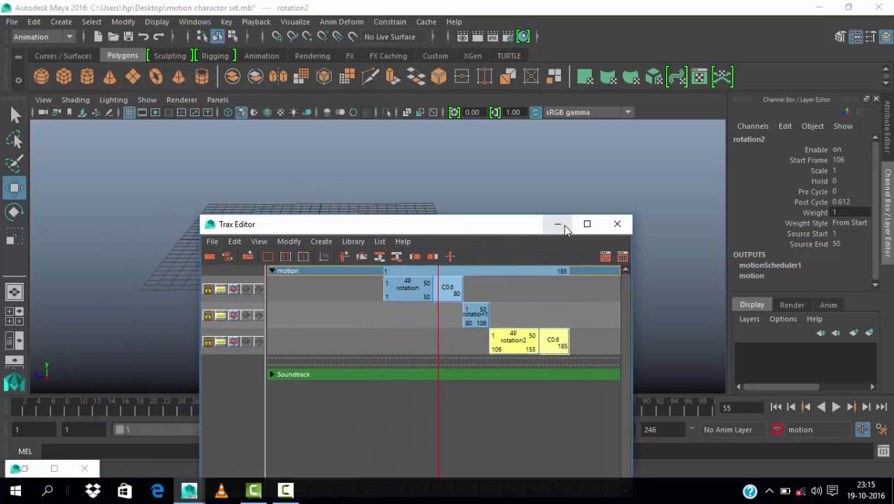
Step: Select the rotation, rotation1 and rotation2 clips across the three motion tracks
left_click(558, 224)
left_click_drag(316, 415, 19, 426)
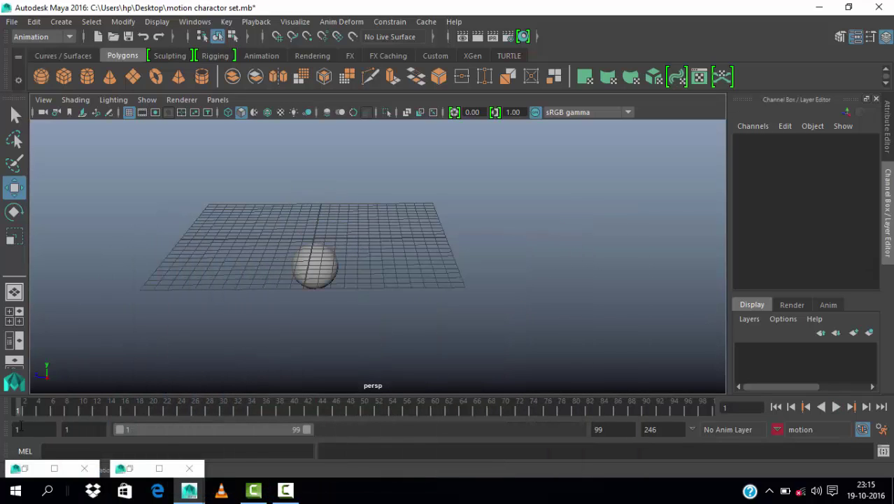
left_click(133, 468)
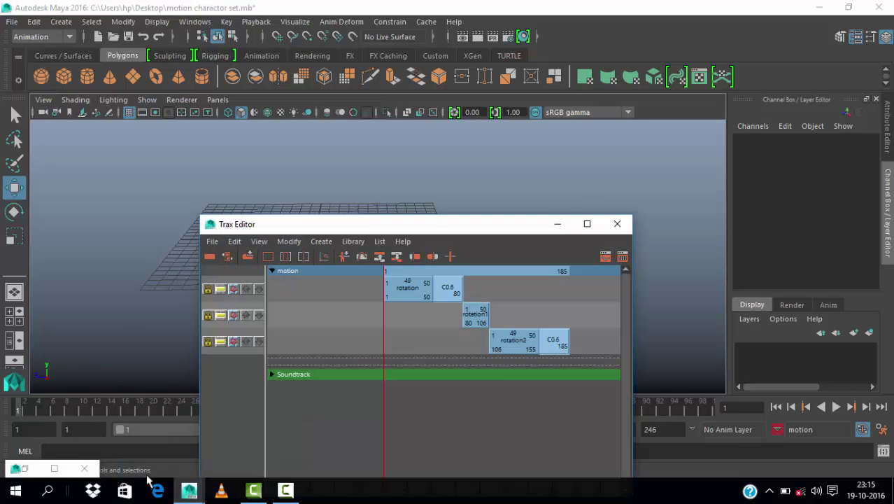
left_click(396, 294)
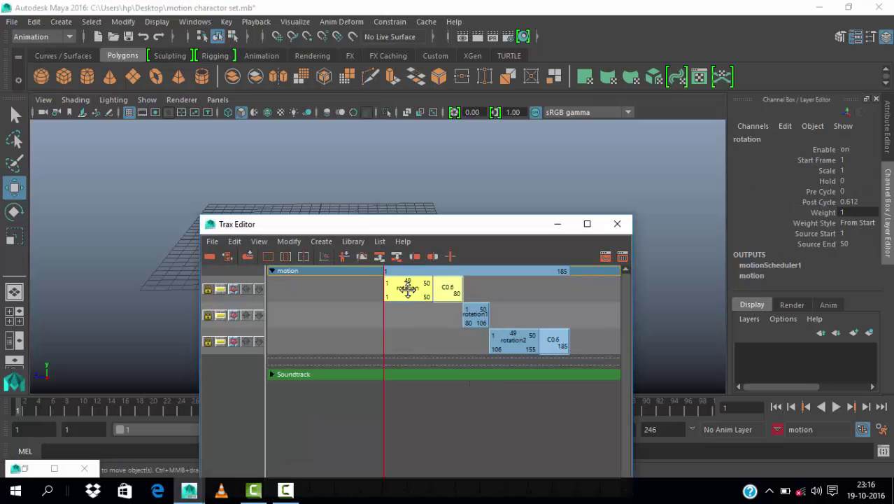
mouse_move(594, 302)
left_mouse_down()
mouse_move(415, 358)
mouse_move(433, 310)
left_mouse_up()
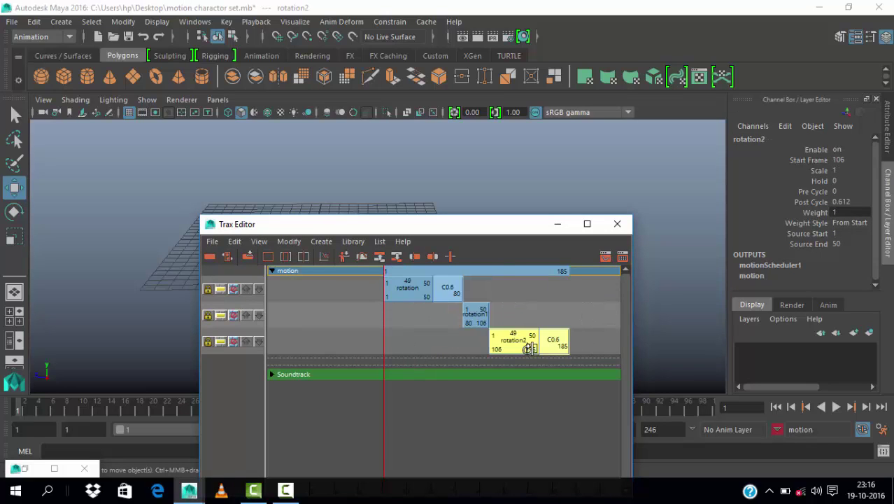
mouse_move(569, 356)
left_mouse_down()
mouse_move(450, 312)
mouse_move(540, 319)
left_mouse_up()
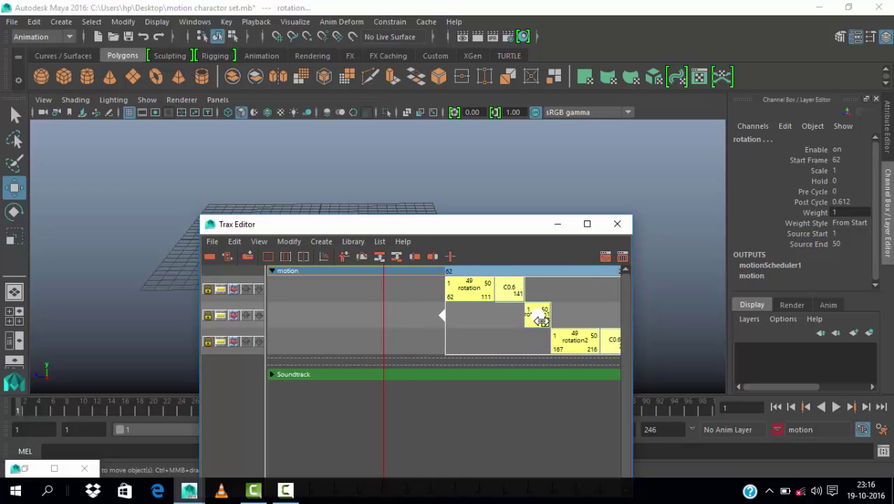
Step: Play the staggered animation, then stop and return to frame 1
left_click(558, 223)
key("alt+v")
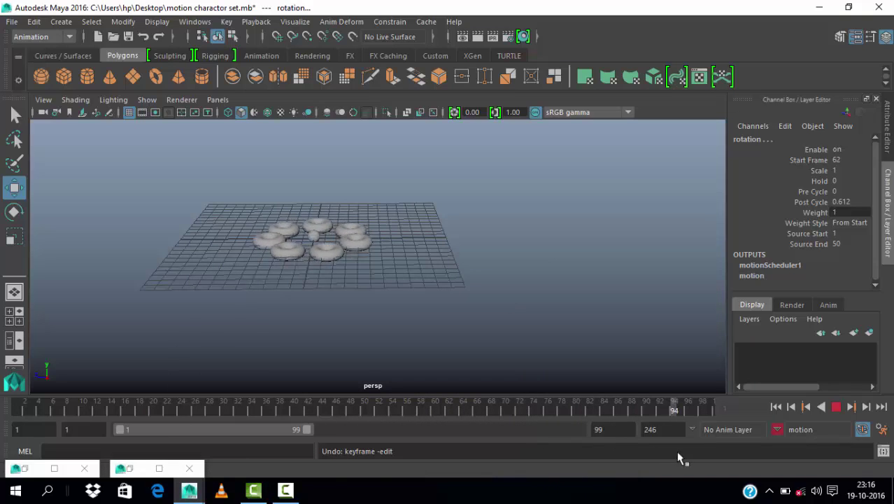
key("alt+shift+v")
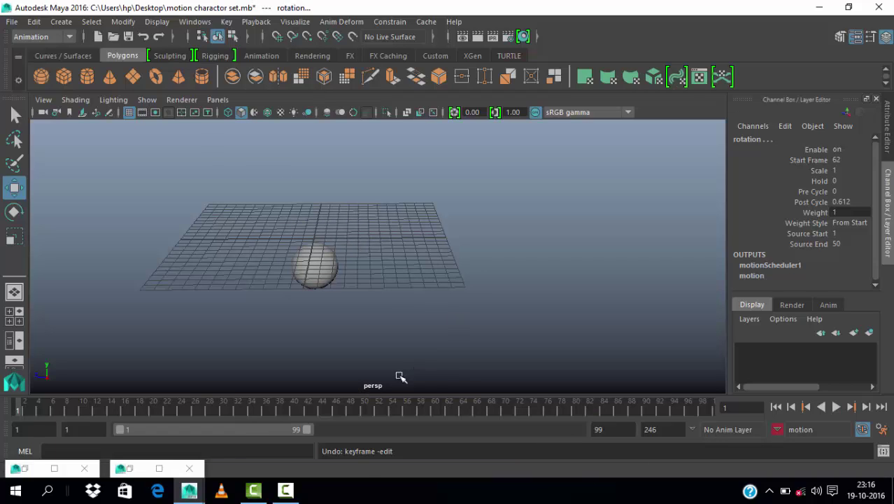
Step: Clear the selection and step the animation forward to frame 50
left_click(443, 323)
left_click(121, 473)
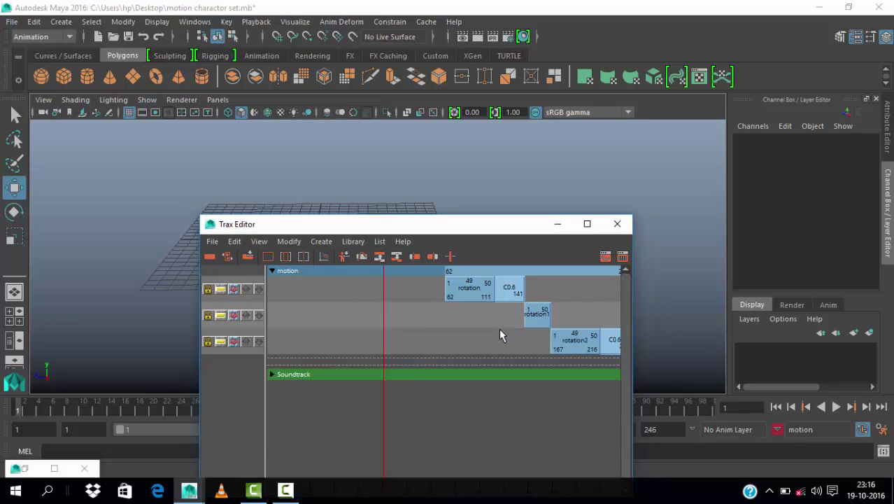
left_click_drag(393, 228, 802, 363)
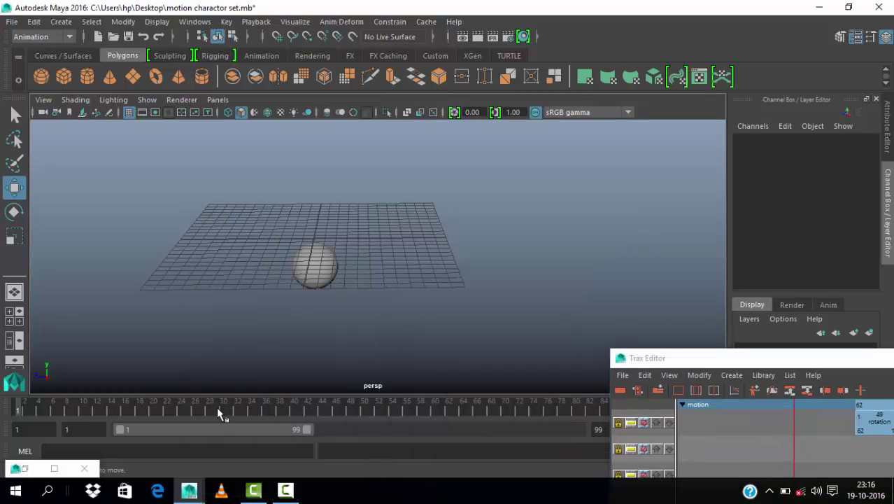
left_click_drag(187, 412, 363, 430)
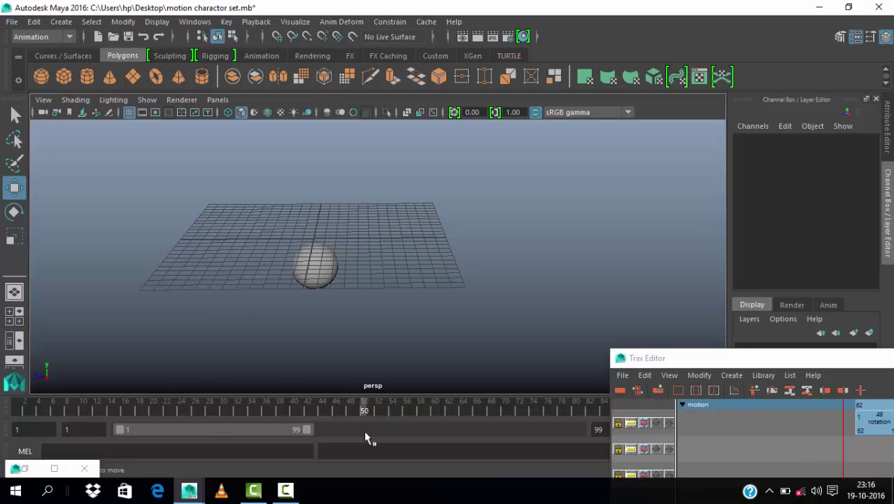
left_click_drag(736, 358, 399, 133)
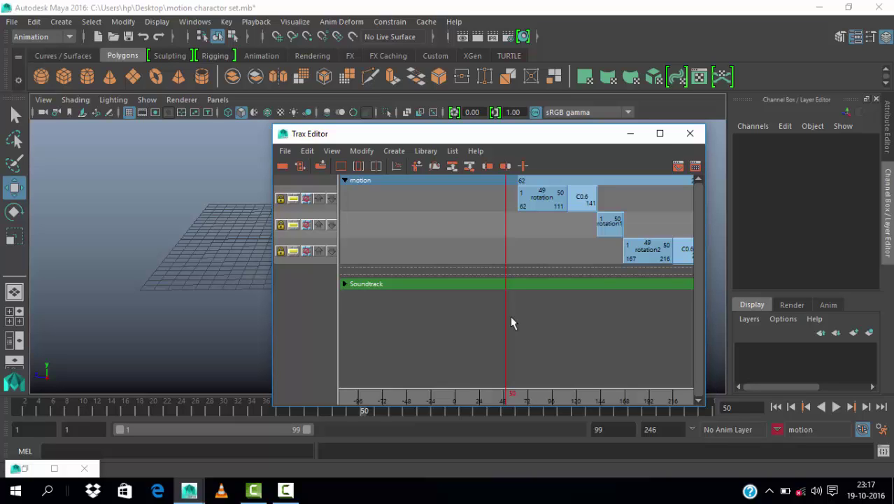
Step: Delete every clip and track from the motion character
scroll(560, 223, "down", 2)
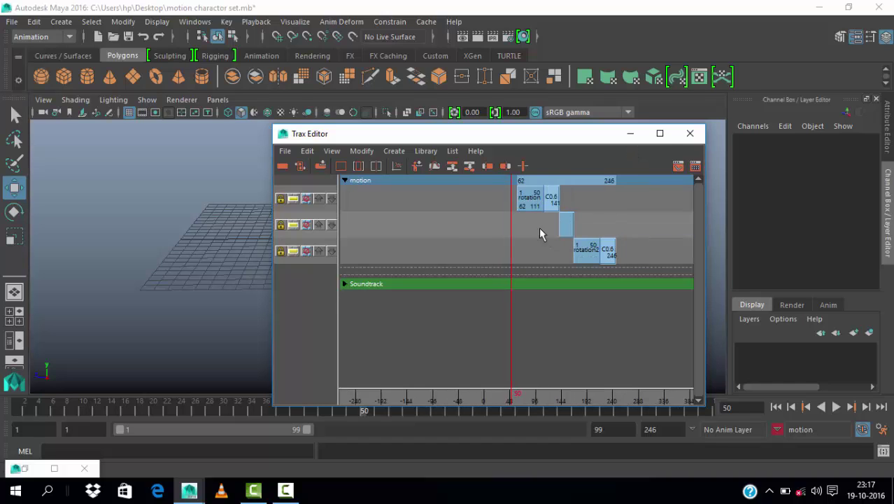
left_click_drag(634, 246, 634, 249)
key("Delete")
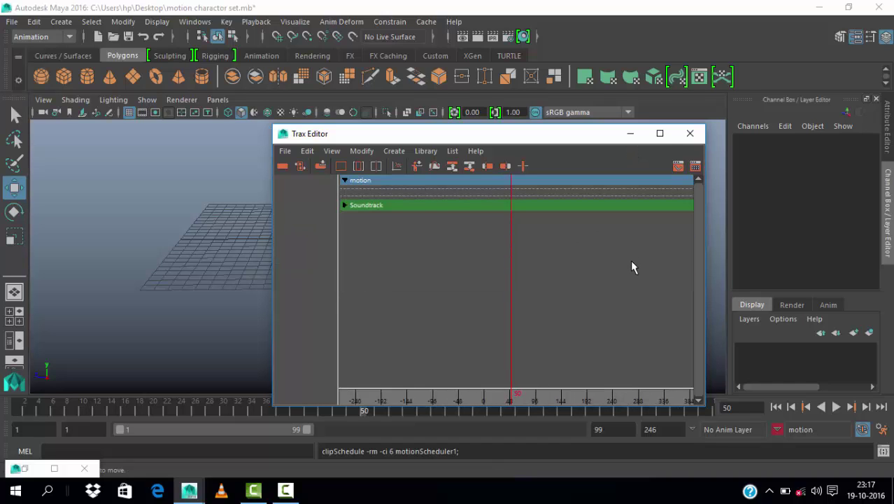
left_click(630, 133)
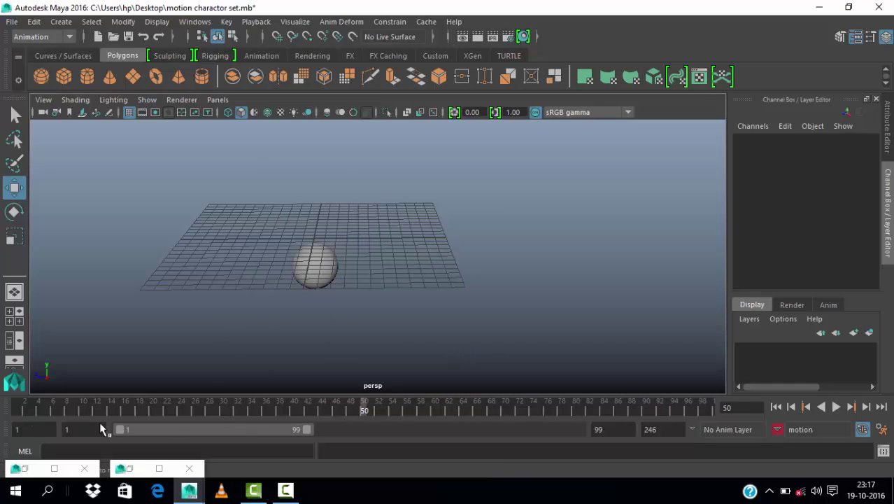
left_click(125, 467)
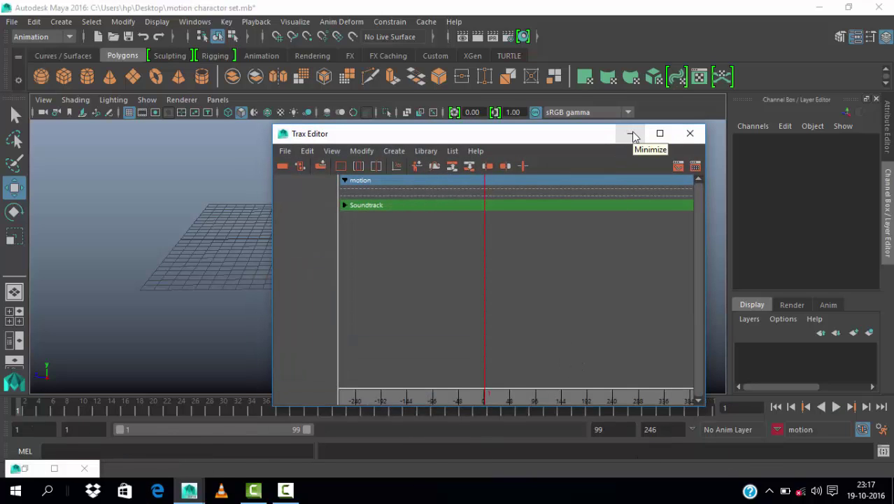
Step: Inspect the Create Animation Clip options and close them without creating a clip
left_click(394, 151)
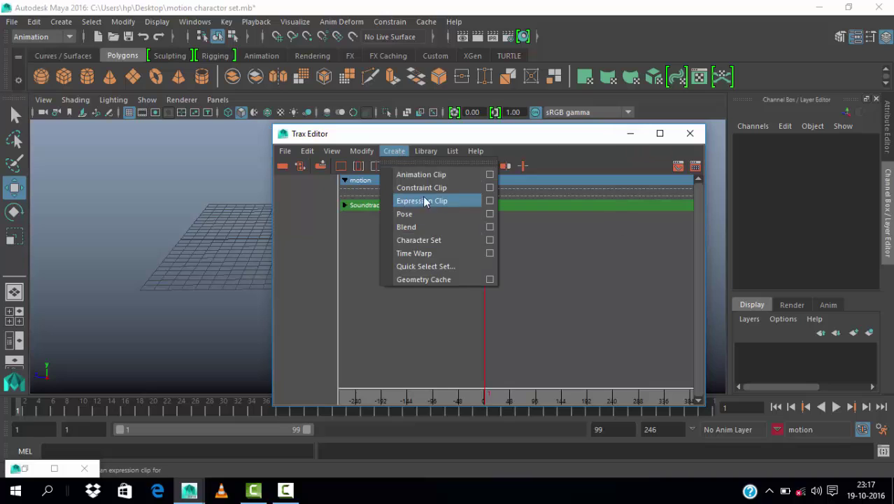
left_click(488, 184)
scroll(498, 242, "down", 1)
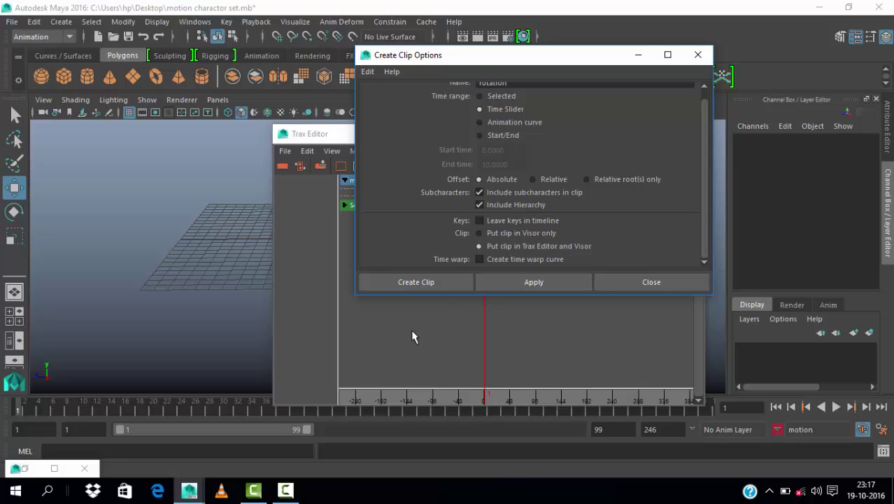
left_click(155, 243)
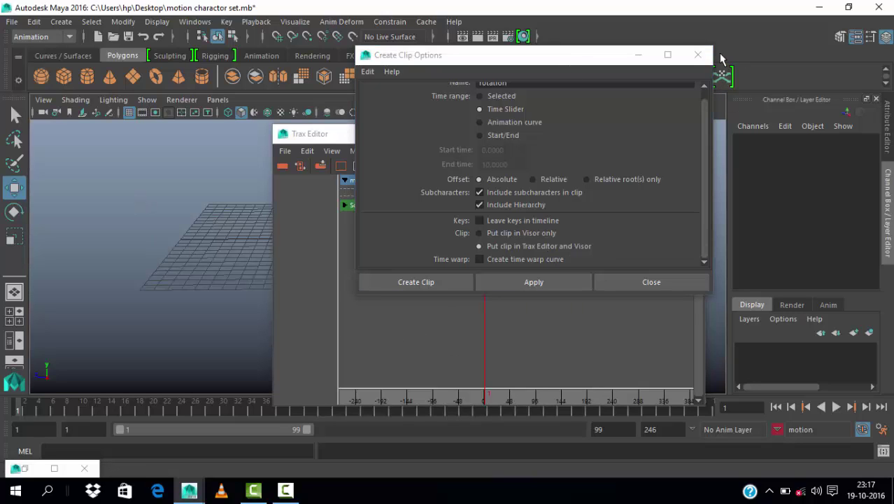
left_click(698, 55)
Step: Check the Library insert options and maximize the Trax Editor
left_click(394, 150)
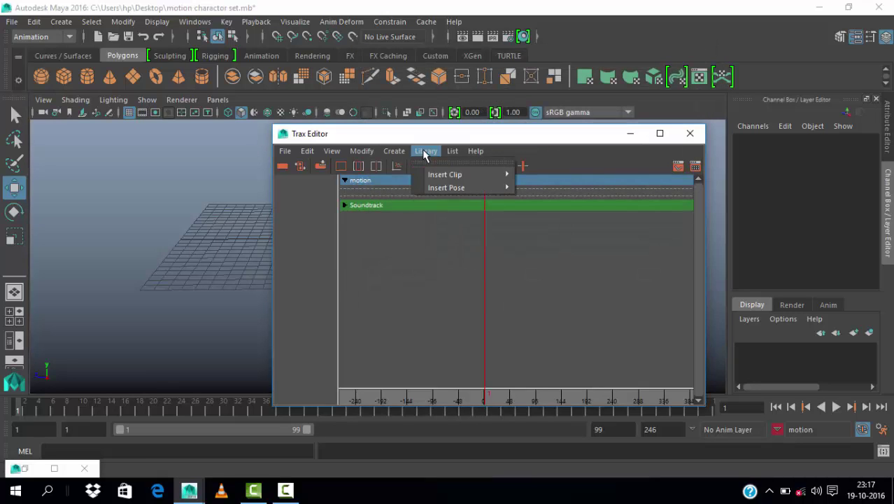
left_click(412, 276)
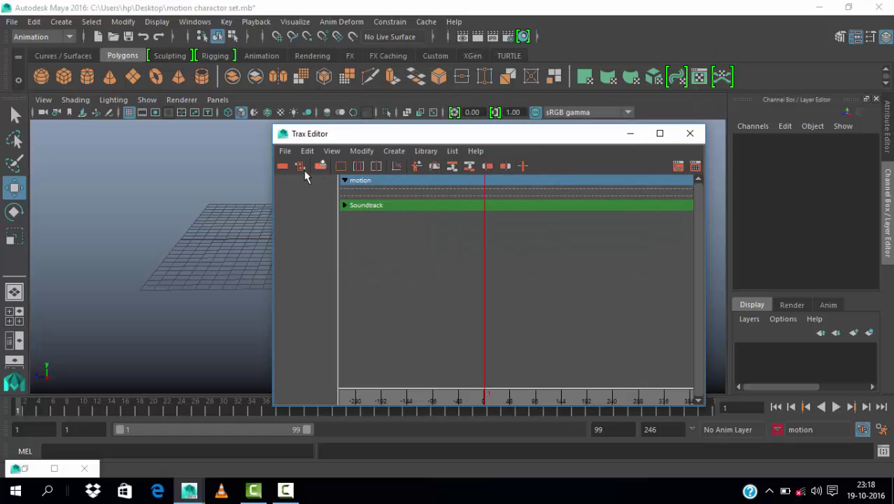
left_click(660, 133)
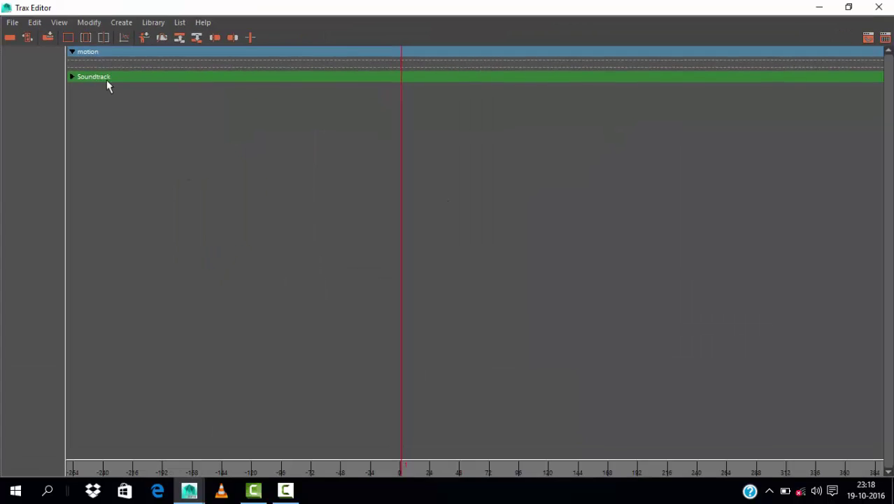
Step: Restore the Trax Editor to a floating window and open the Visor
left_click_drag(355, 8, 606, 183)
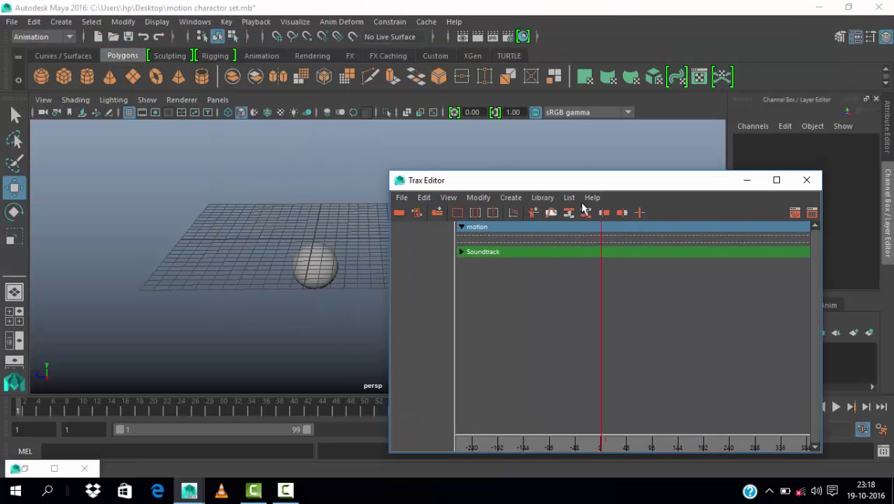
left_click(194, 21)
mouse_move(222, 258)
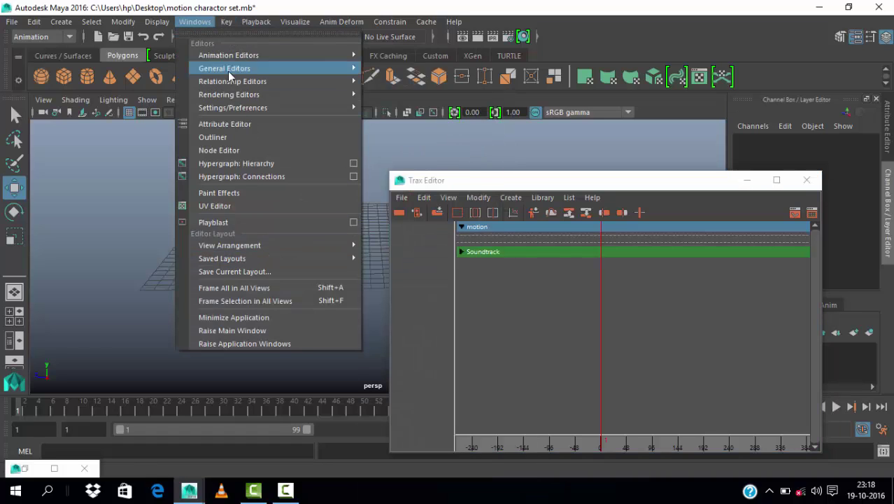
mouse_move(224, 67)
left_click(386, 172)
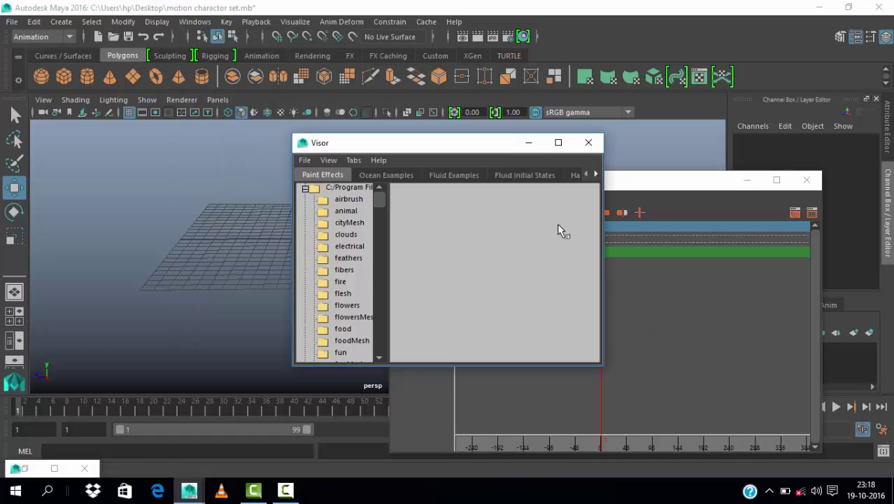
Step: Show the Visor's Character Clips page listing rotationSource, then shrink the Visor window
left_click(559, 142)
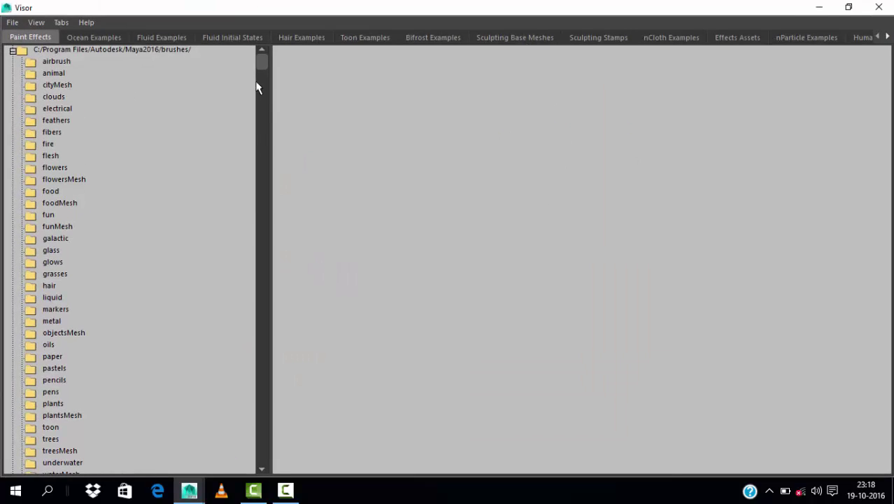
left_click(887, 36)
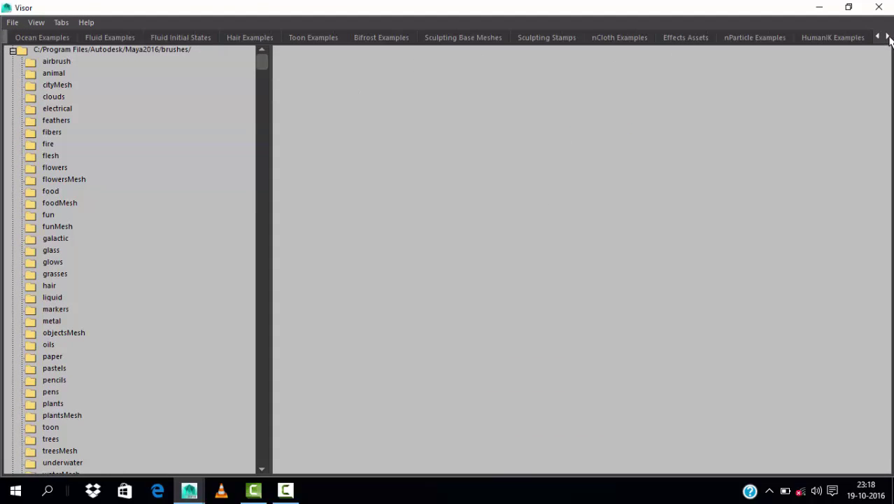
left_click(887, 36)
left_click(887, 36)
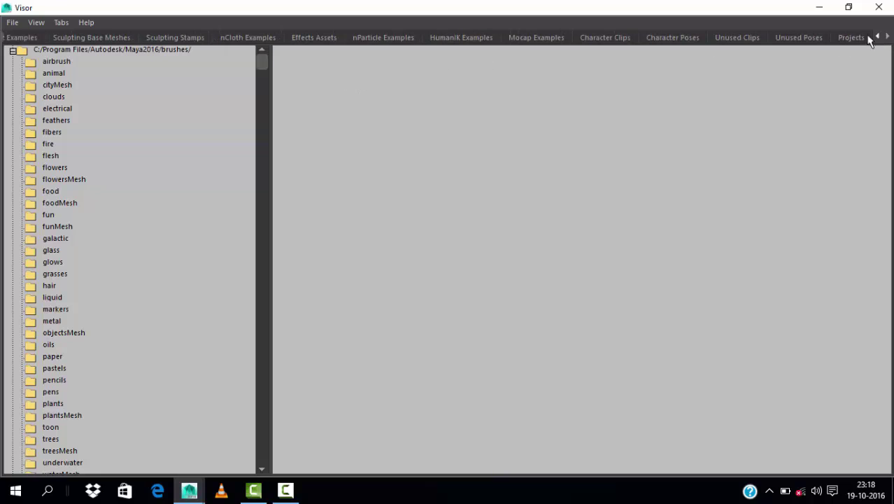
left_click(613, 37)
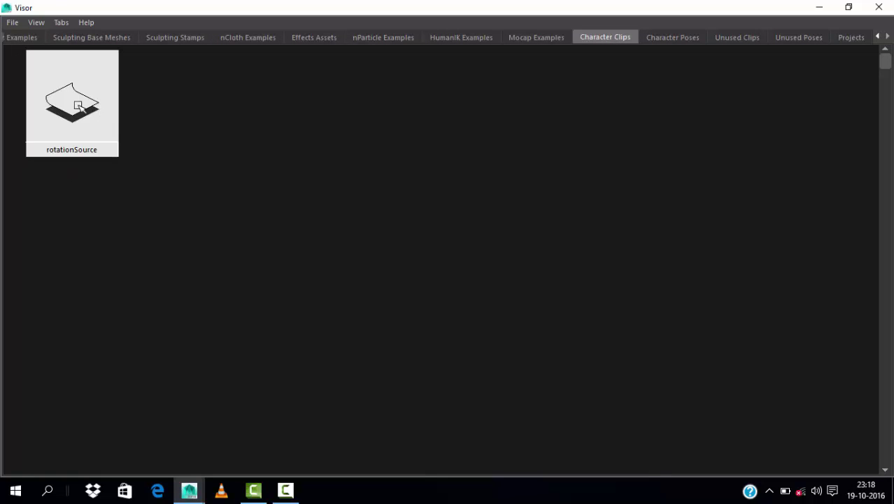
double_click(51, 9)
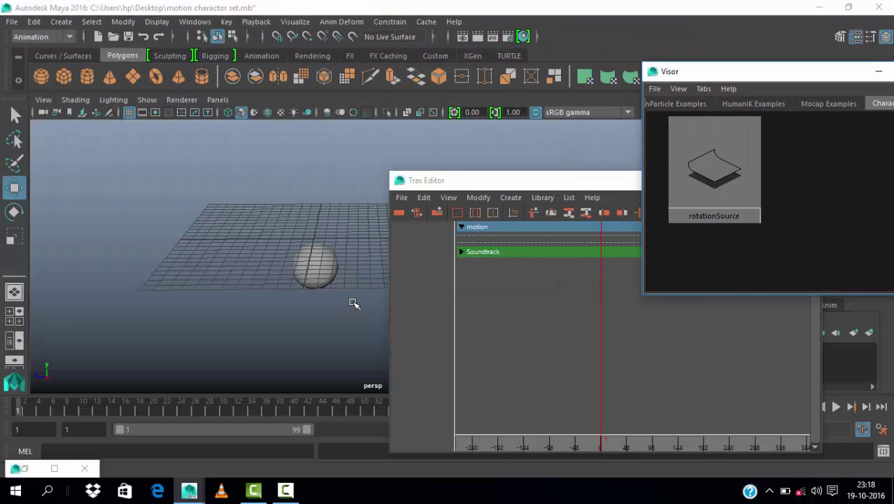
Step: Move the Trax Editor beside the Visor and check rotationSource and the clip library options
left_click_drag(568, 183, 350, 152)
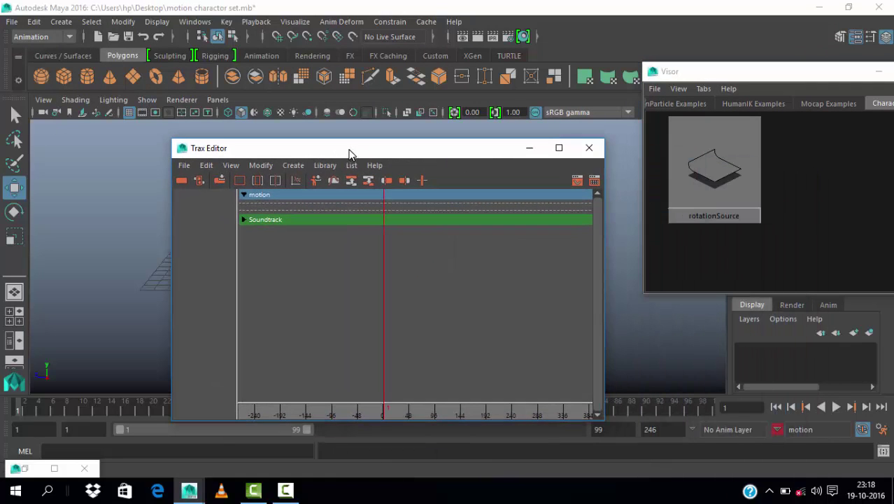
left_click(727, 159)
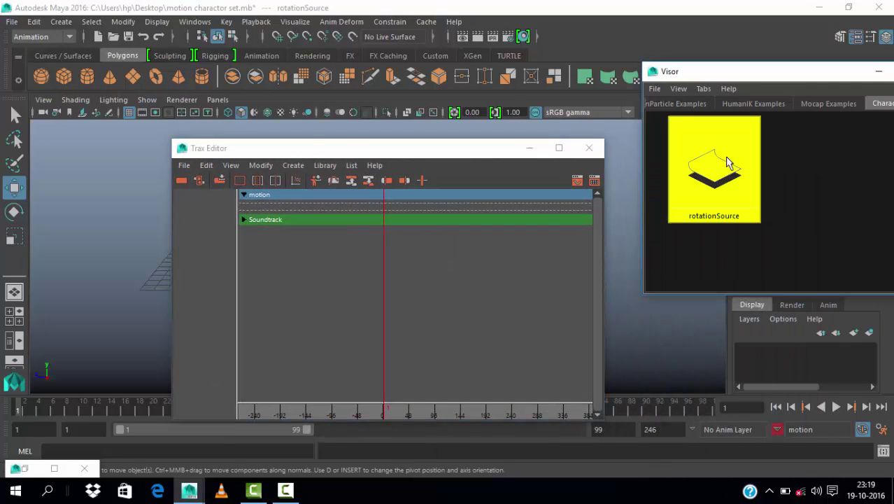
left_click(489, 316)
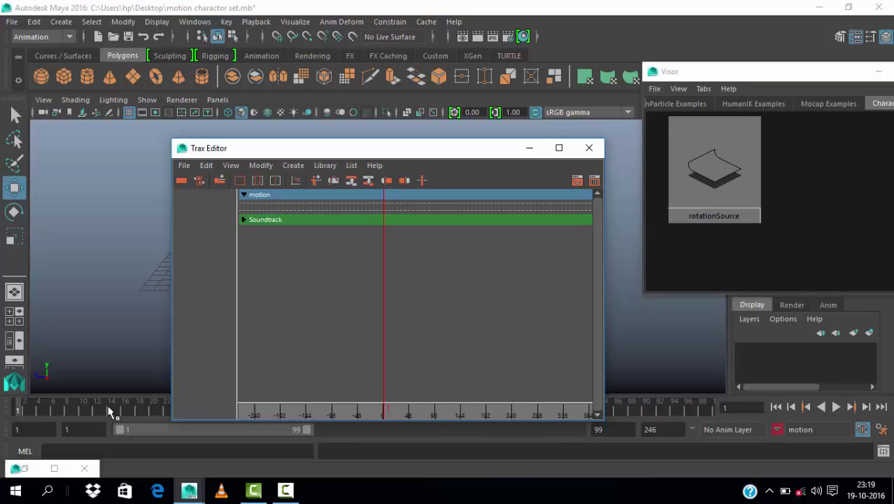
left_click(323, 165)
left_click(326, 261)
left_click(329, 168)
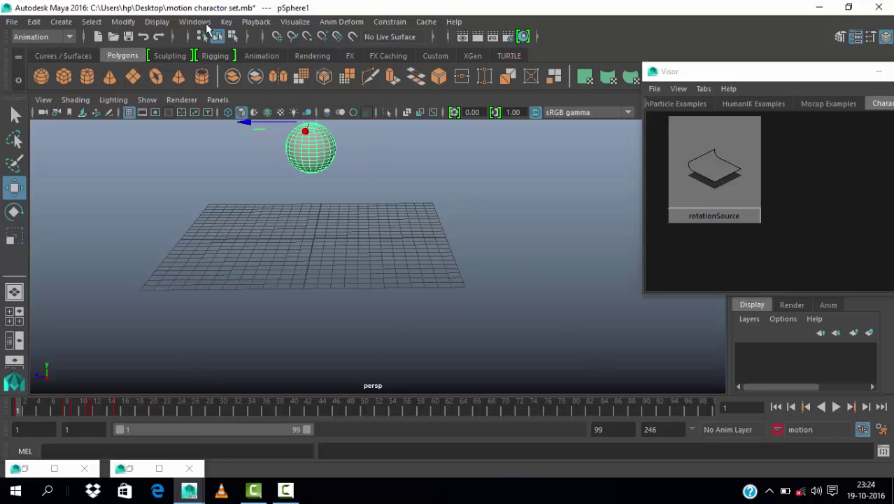
Step: Open the Trax Editor and cycle through its dope sheet, curve and clip views
left_click(199, 22)
left_click(398, 65)
left_click_drag(435, 340, 491, 135)
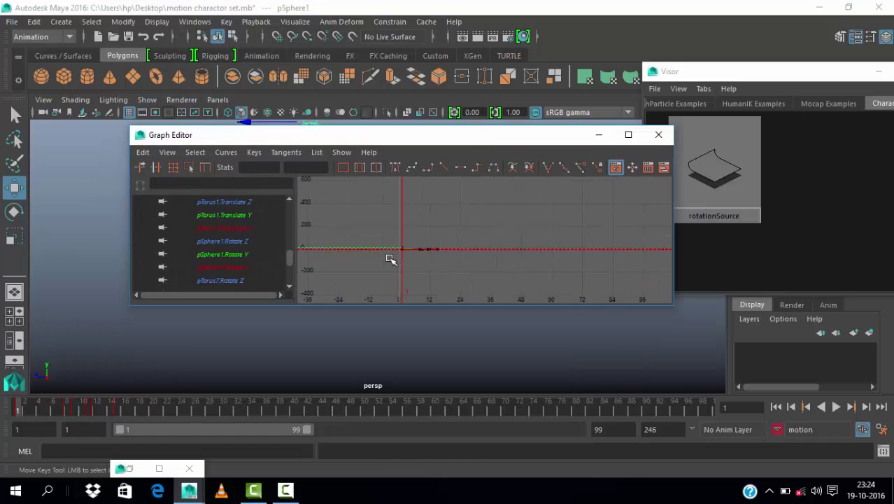
left_click(664, 170)
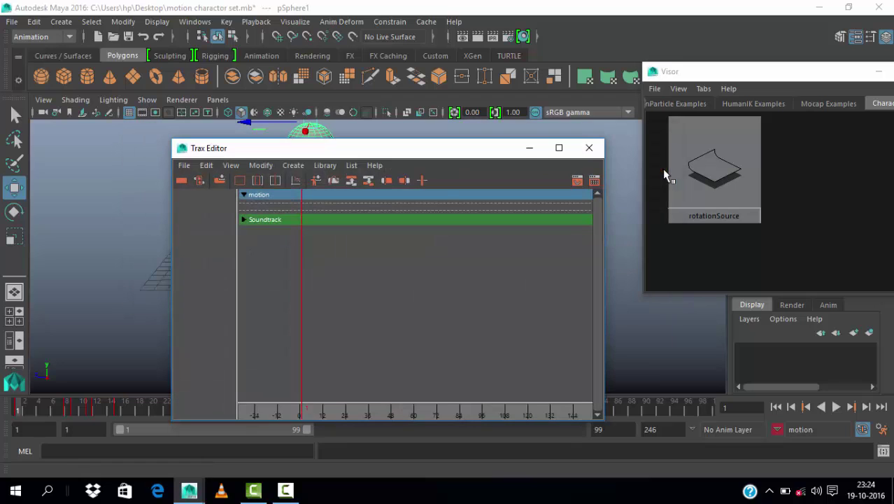
left_click(592, 183)
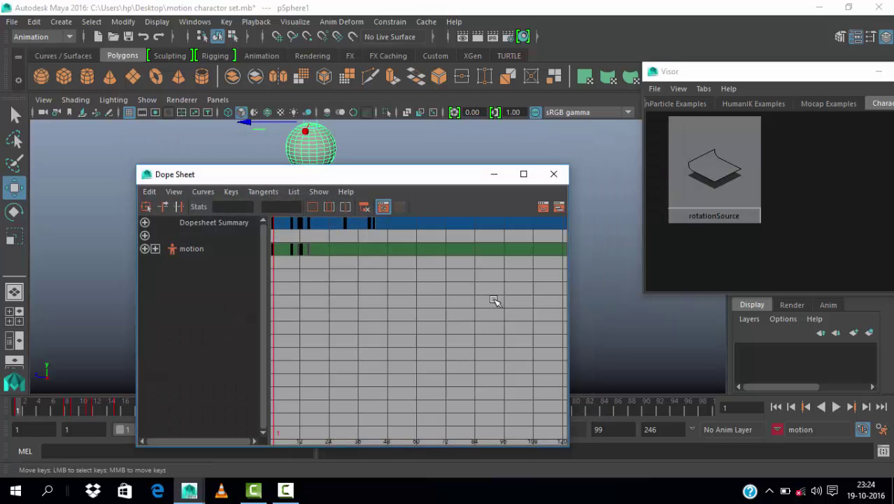
left_click(548, 208)
left_click(553, 170)
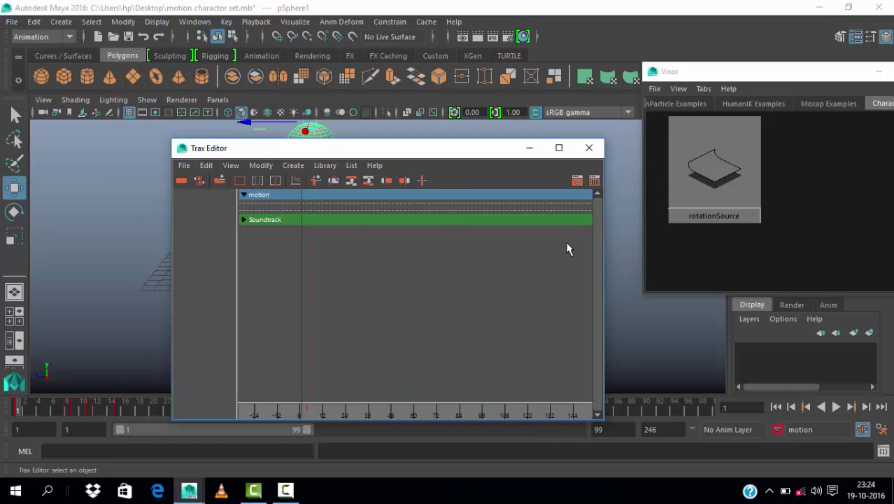
Step: Create move_clip_2 spanning frames 0–16, then delete it from the motion track
left_click(299, 170)
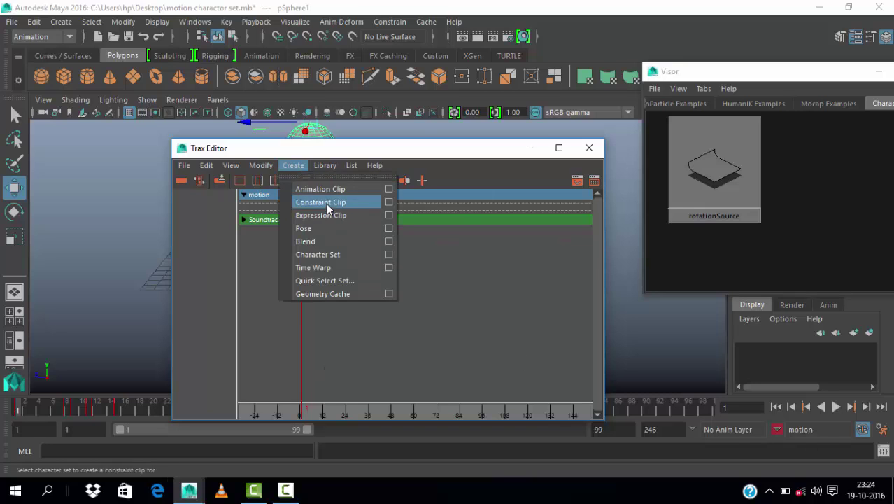
left_click(389, 189)
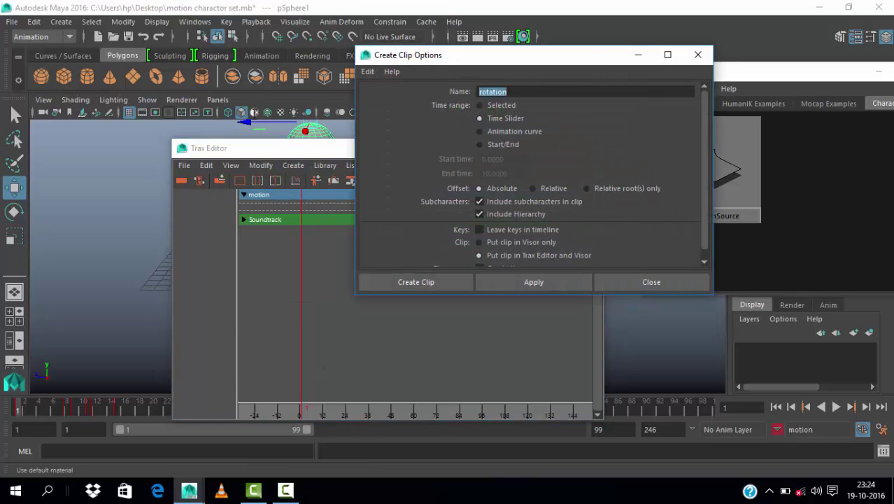
type("move clip 2")
left_click(115, 413)
left_click(599, 429)
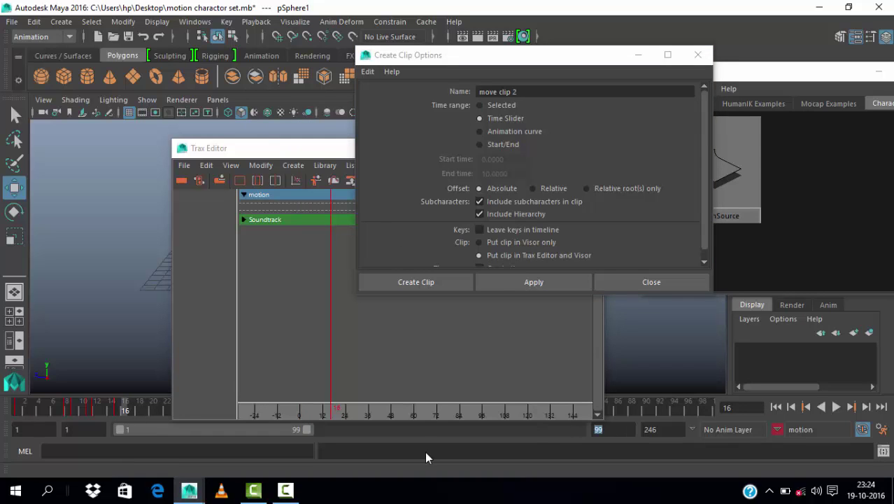
left_click(503, 144)
double_click(516, 174)
type("16")
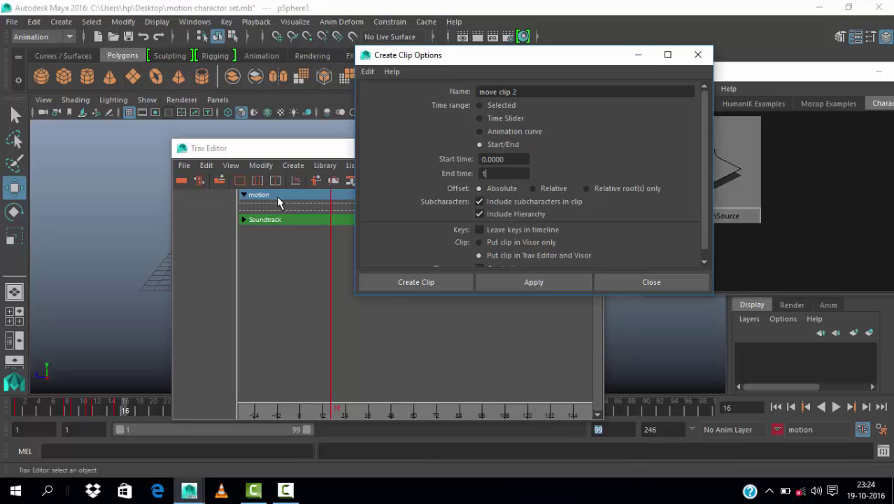
left_click(547, 282)
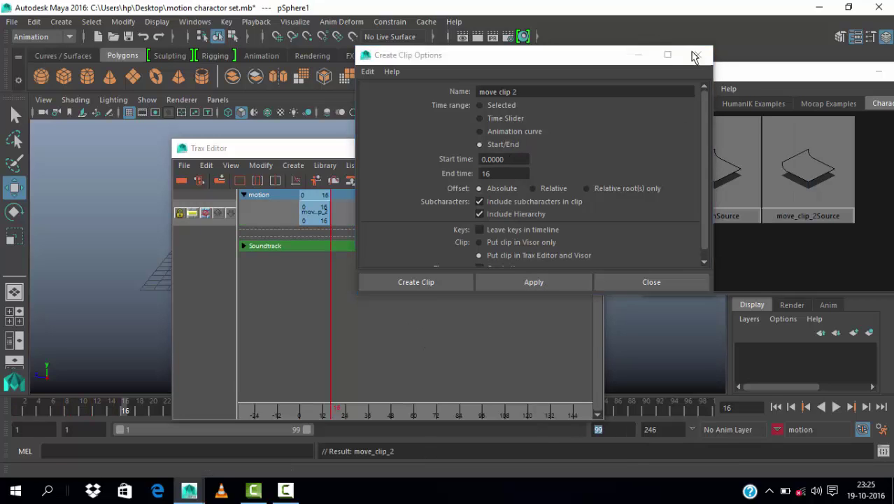
left_click(697, 54)
key("Delete")
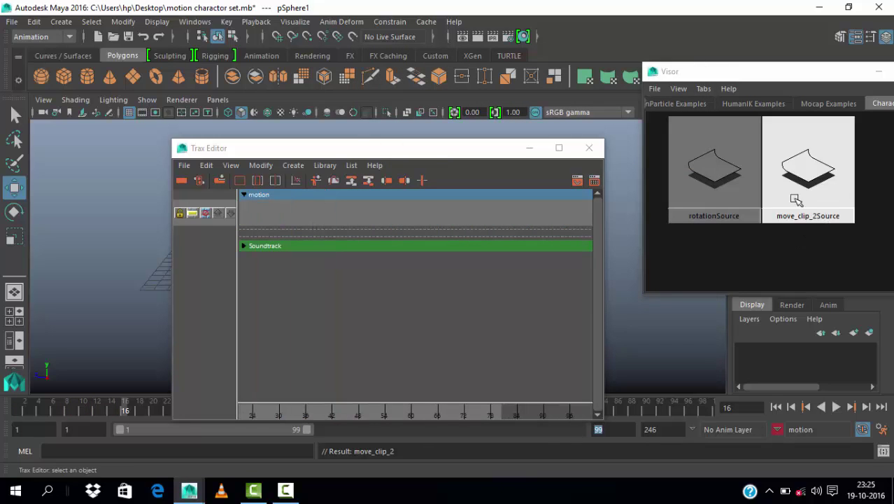
Step: Drag rotationSource onto the motion track, then delete it again
left_click(702, 156)
left_click_drag(454, 148, 374, 119)
middle_click_drag(714, 168, 267, 183)
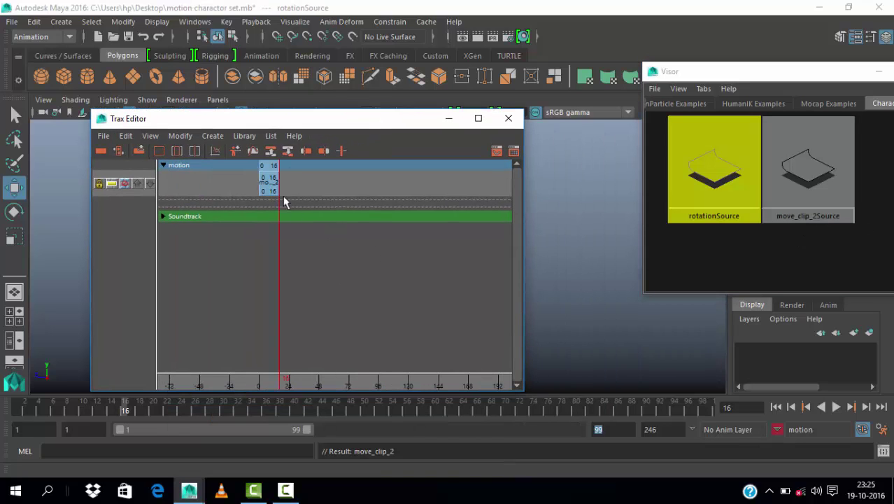
key("Delete")
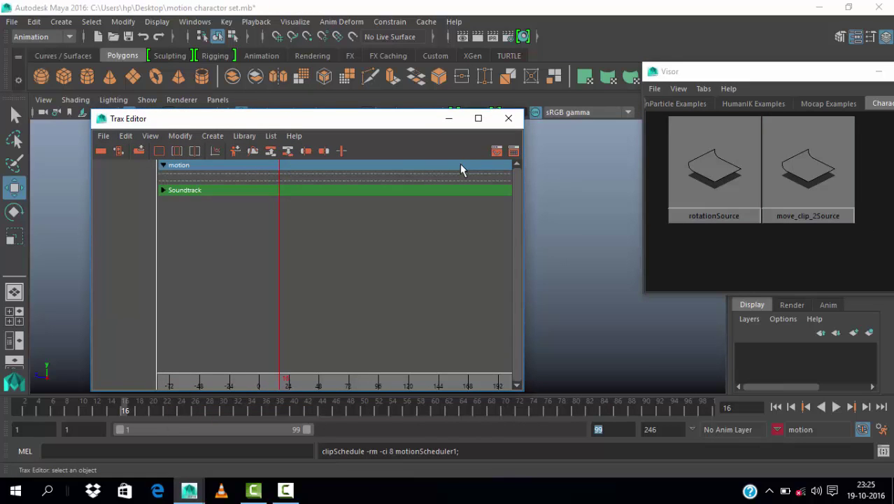
left_click_drag(320, 120, 511, 144)
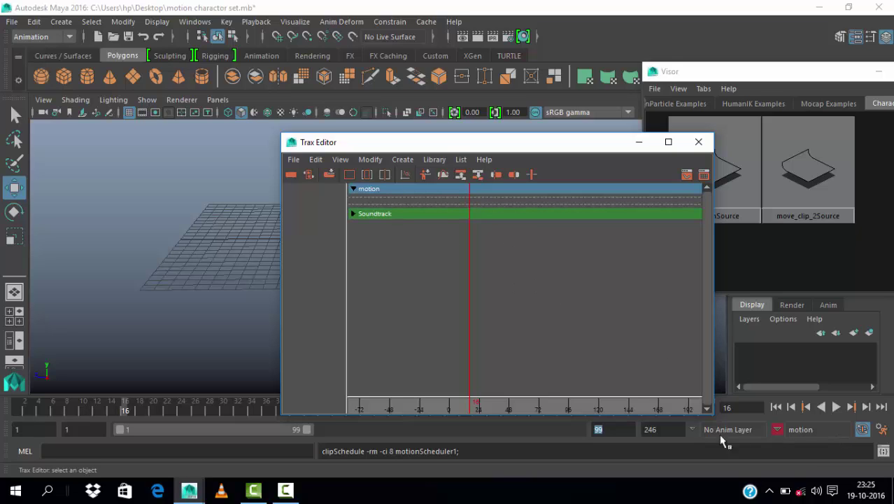
Step: Set the character set to None, reselect motion via the Outliner, and make it current
left_click(778, 429)
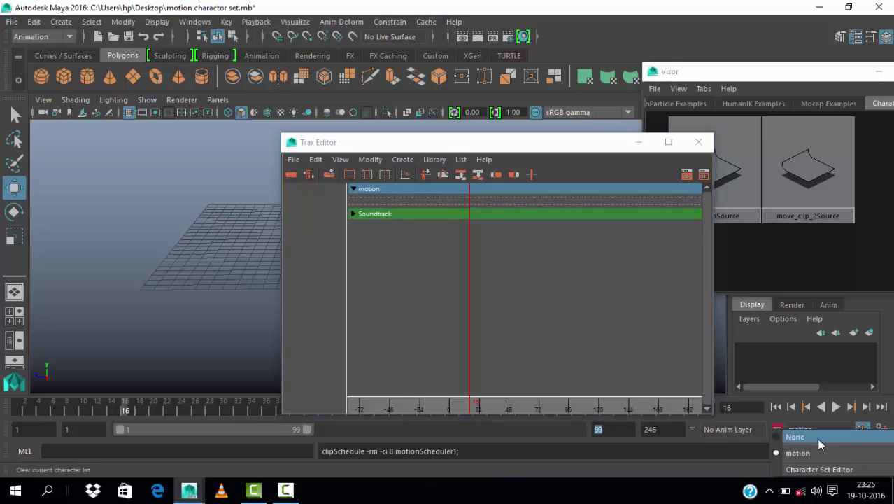
left_click(815, 437)
left_click(208, 23)
left_click(225, 124)
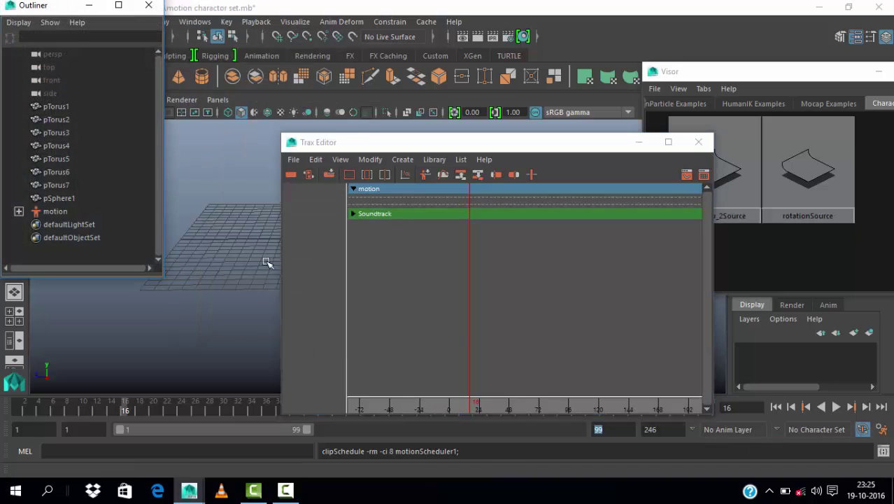
left_click(55, 212)
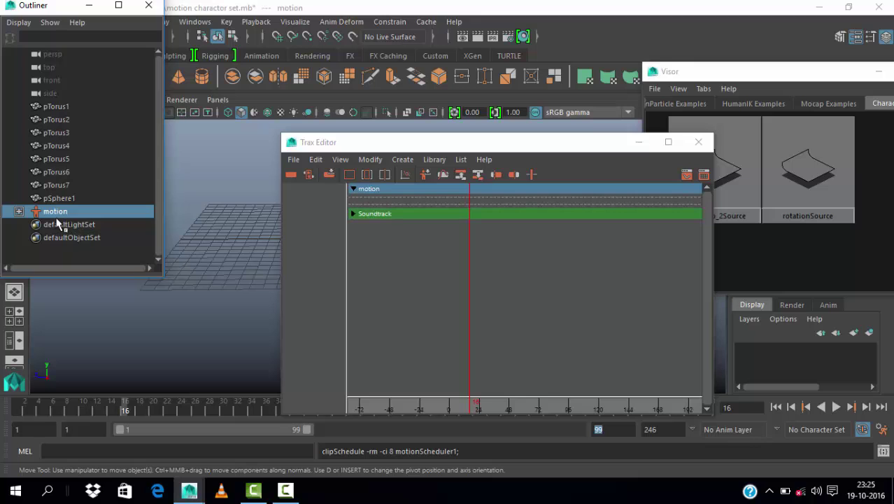
left_click(778, 429)
left_click(804, 462)
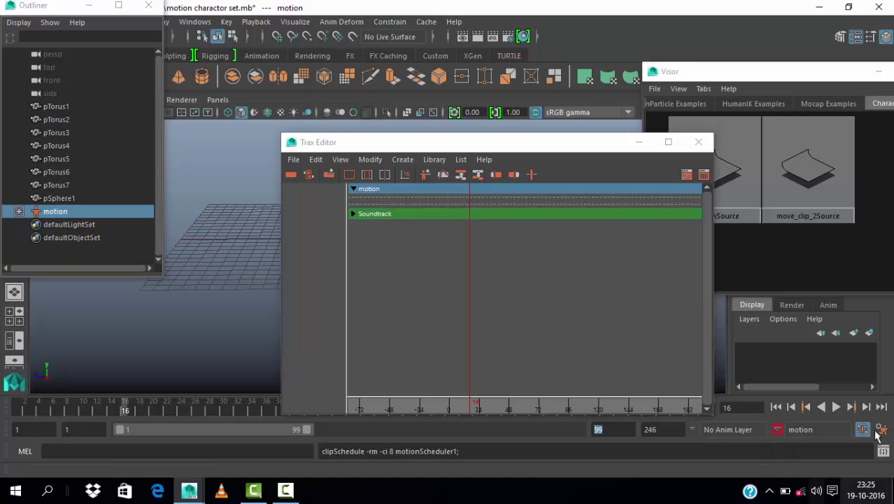
left_click(434, 159)
mouse_move(461, 183)
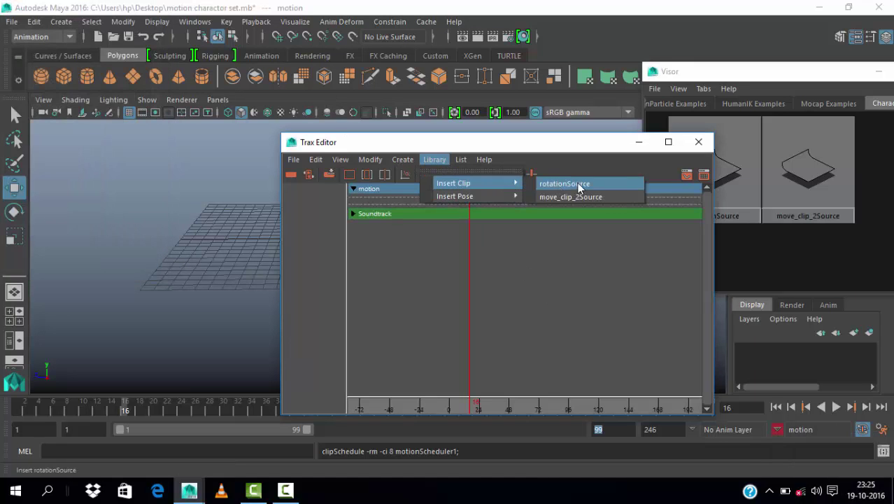
Step: Insert move_clip_2 at frames 16–32 and rotation on a new track starting at frame 32
left_click(578, 198)
left_click(433, 159)
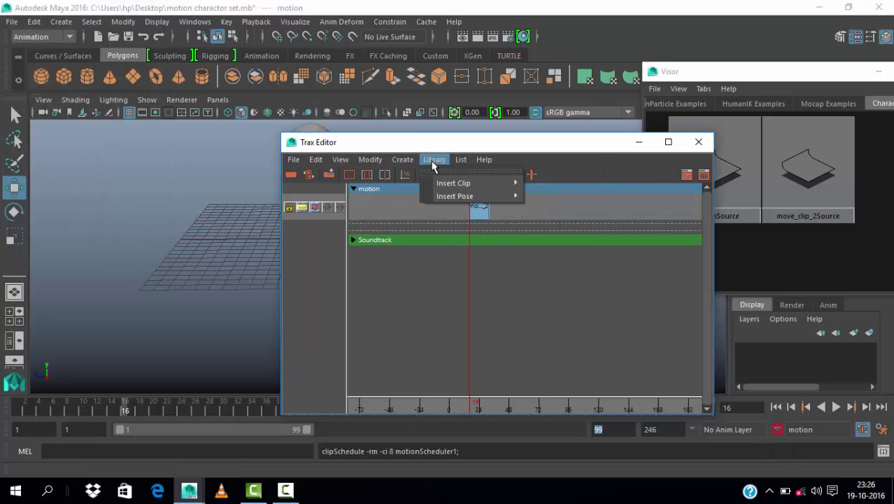
left_click(566, 185)
left_click_drag(511, 232, 529, 232)
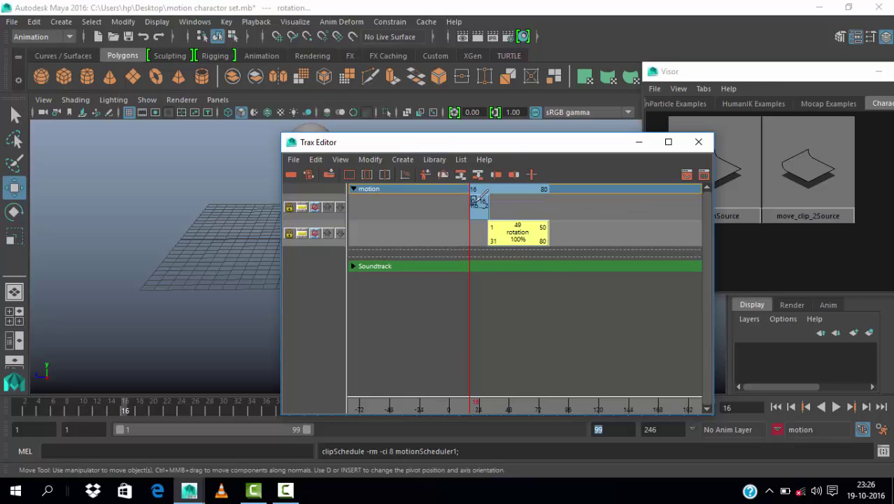
left_click(668, 142)
scroll(405, 214, "up", 3)
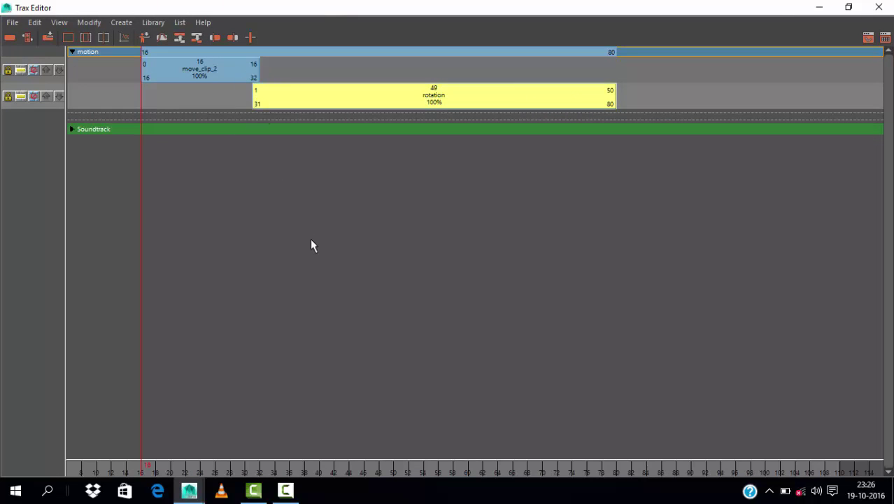
left_click_drag(288, 95, 294, 94)
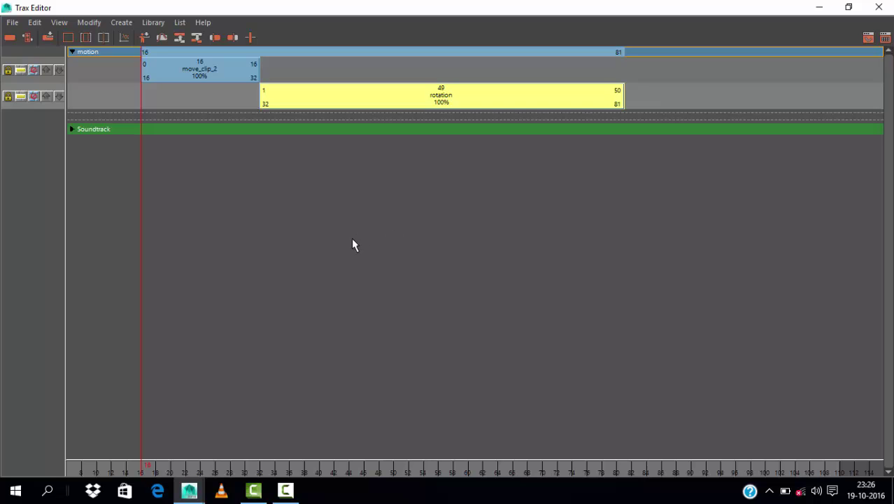
left_click(819, 7)
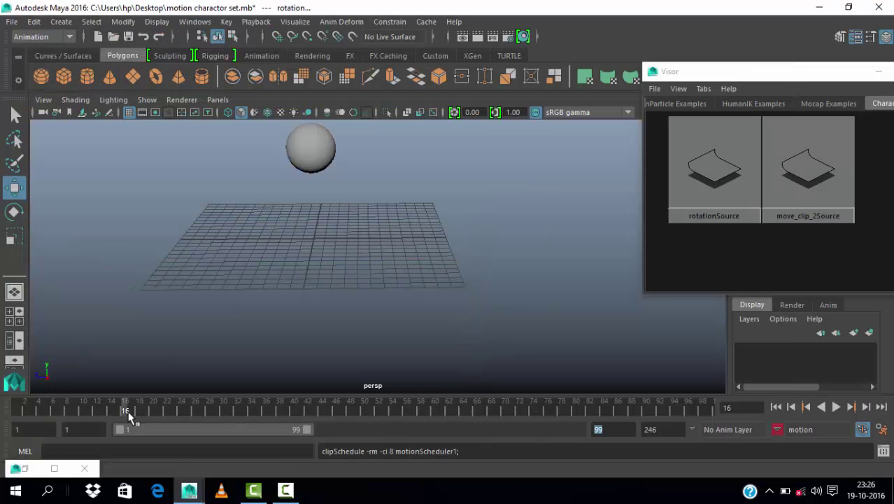
Step: Play the sequenced animation and stop at frame 90
key("alt+v")
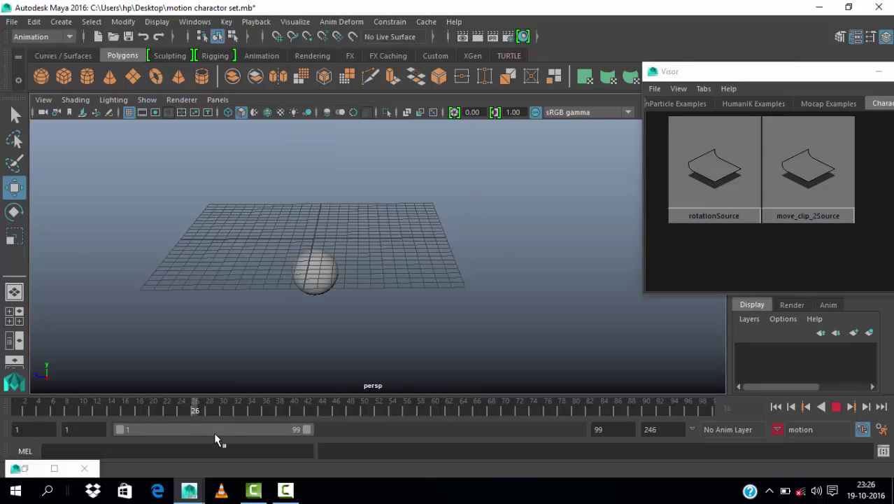
left_click(837, 408)
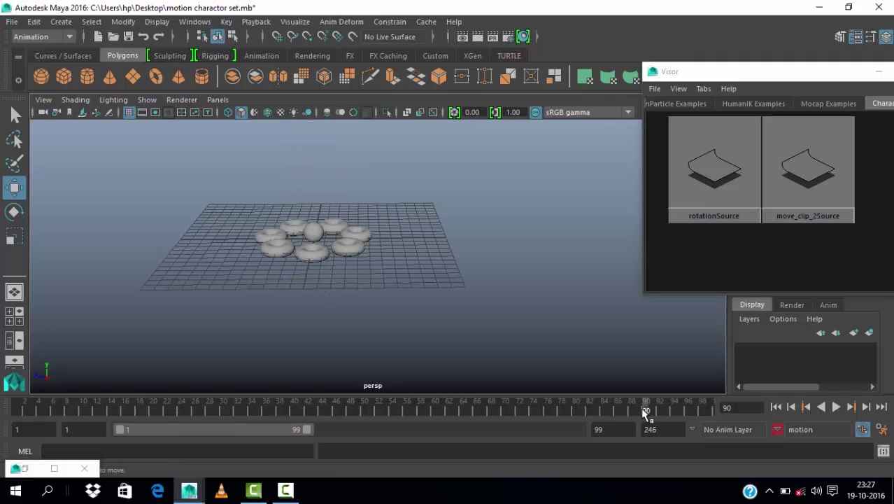
Step: Stretch the rotation clip to end at frame 90 and paste a move_clip_2 copy at frame 90
left_click(23, 468)
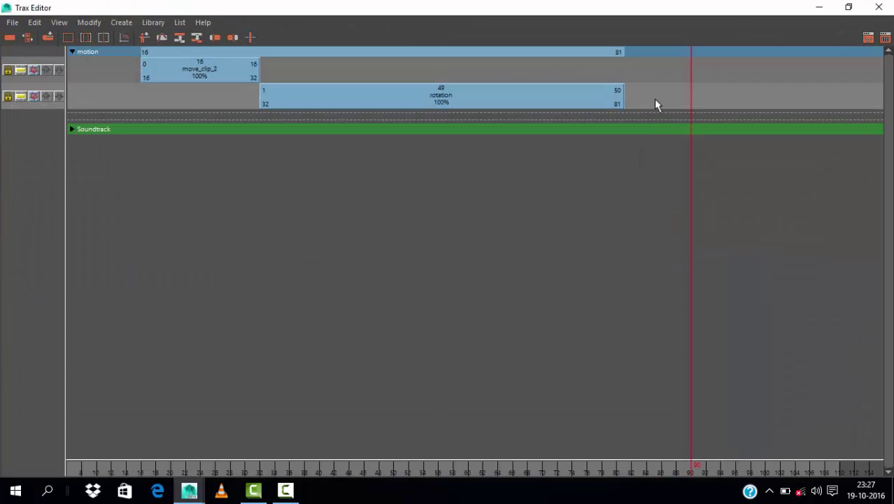
left_click_drag(618, 105, 690, 105)
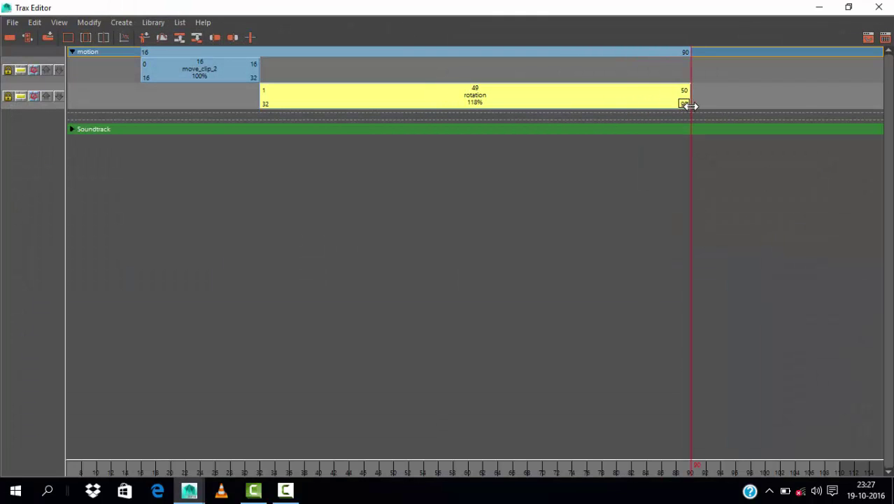
left_click(623, 241)
left_click(475, 94)
left_click(207, 70)
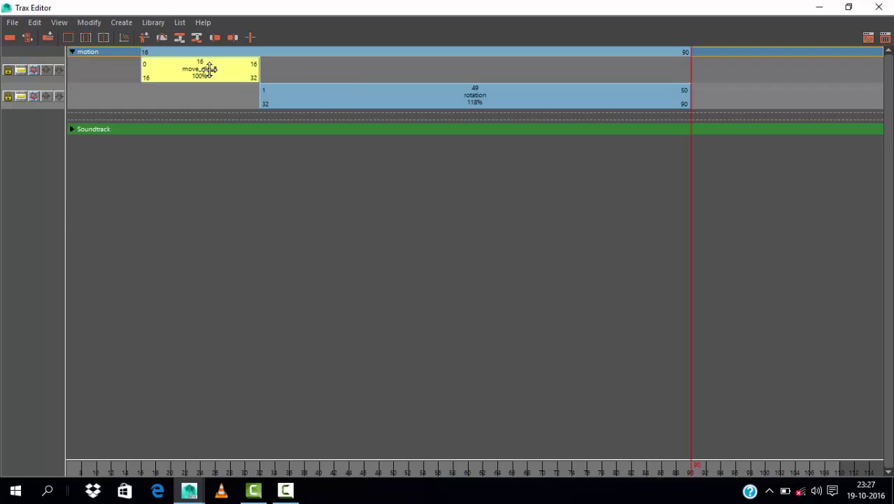
key("ctrl+v")
left_click(819, 7)
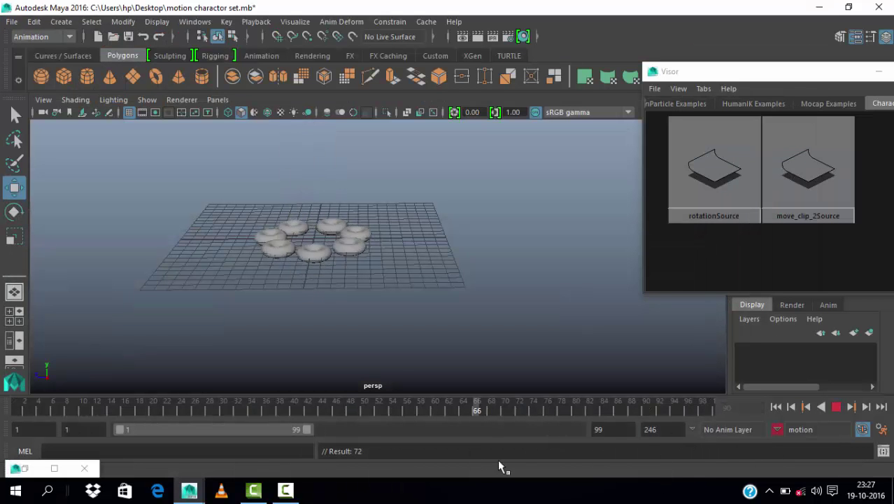
Step: Review the move_clip_3 copy's context options, then minimize the Trax Editor
left_click(54, 468)
left_click(760, 70)
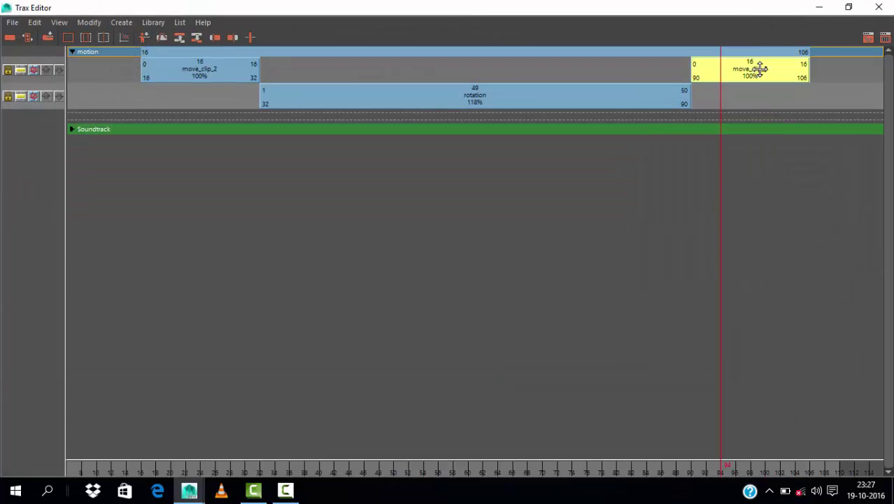
right_click(759, 70)
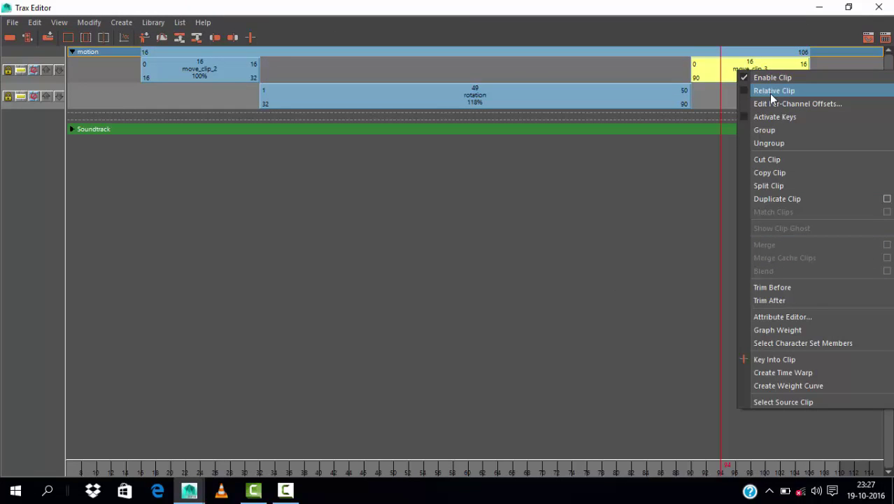
left_click(692, 108)
left_click(818, 7)
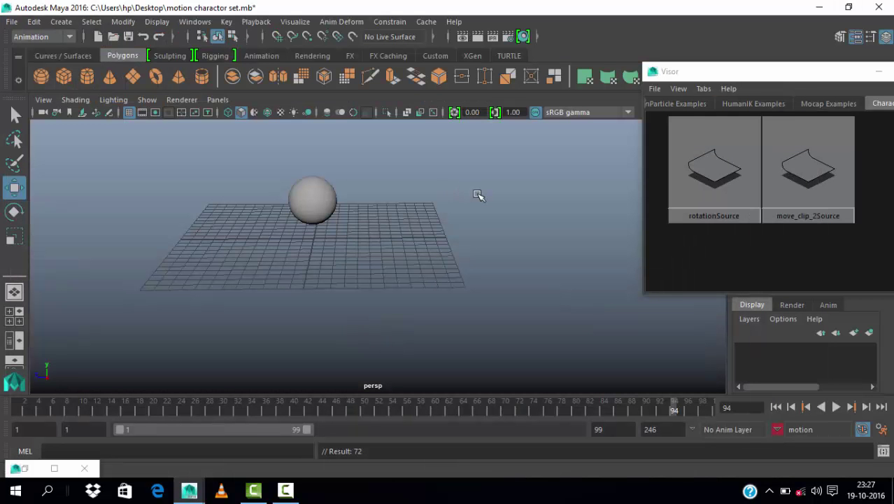